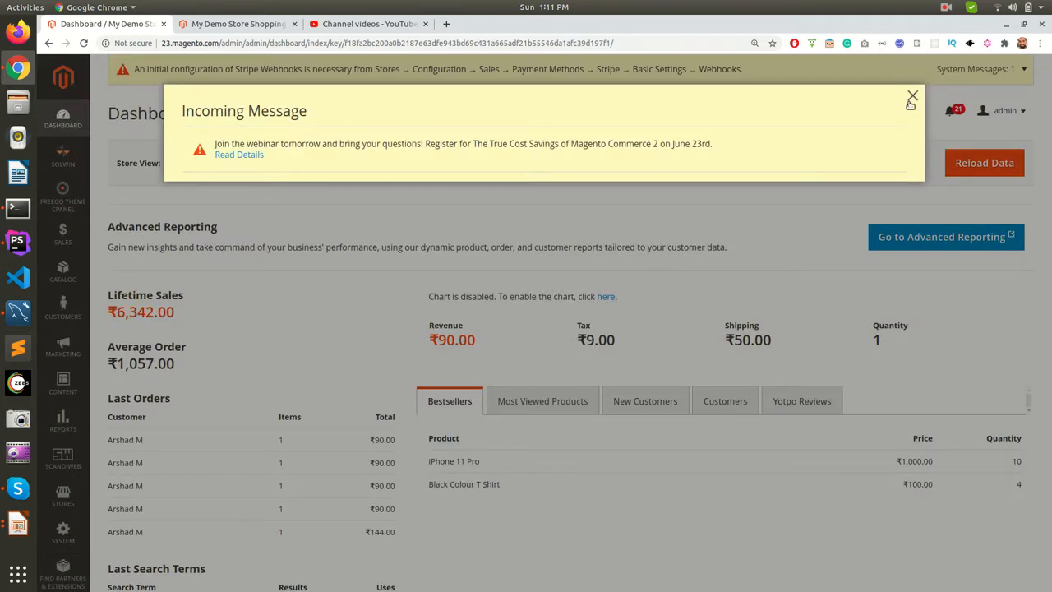
Dismiss the incoming webinar message and look over the sales figures on the dashboard
click(911, 99)
scroll(312, 273, down, 5)
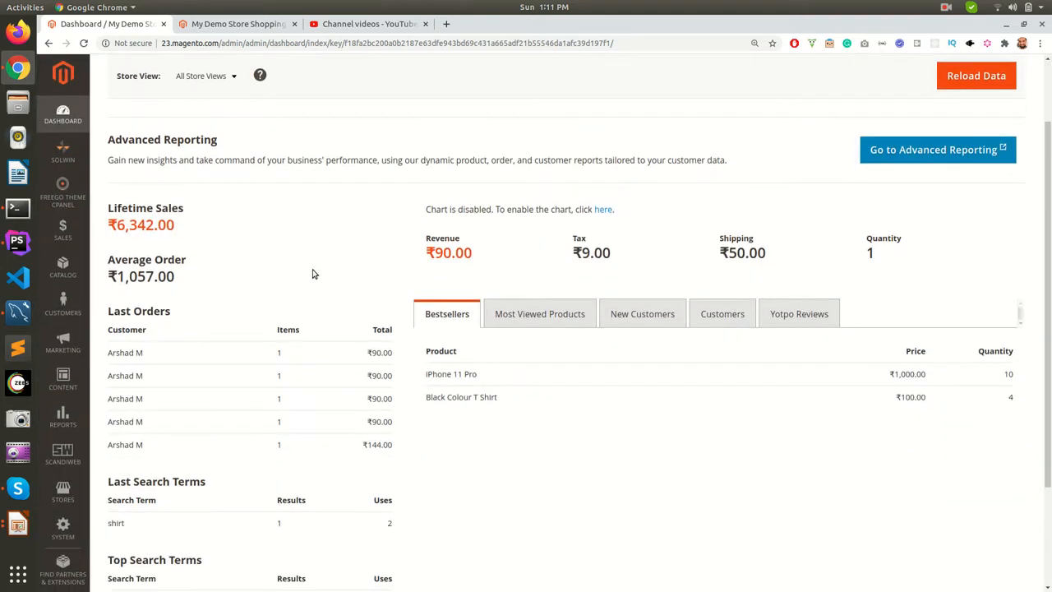
scroll(305, 277, up, 5)
scroll(305, 277, down, 4)
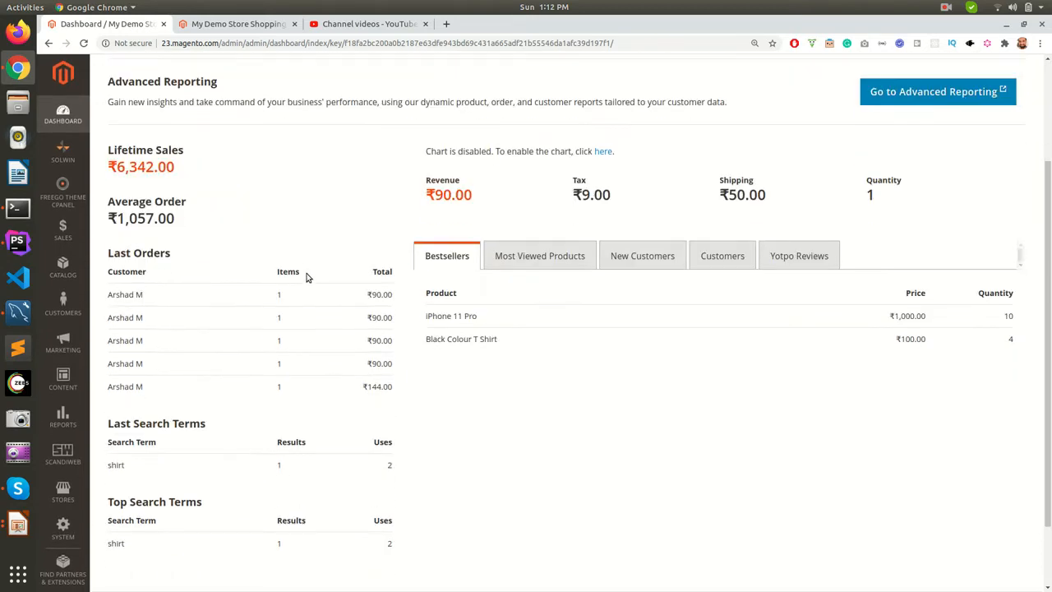
scroll(307, 277, up, 4)
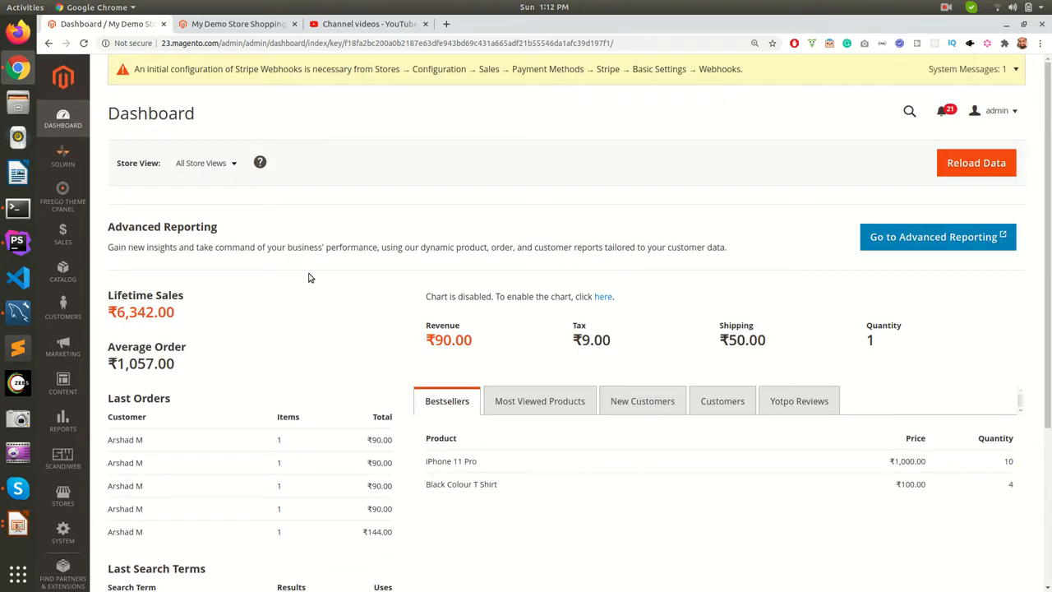
scroll(308, 275, down, 7)
scroll(307, 277, up, 7)
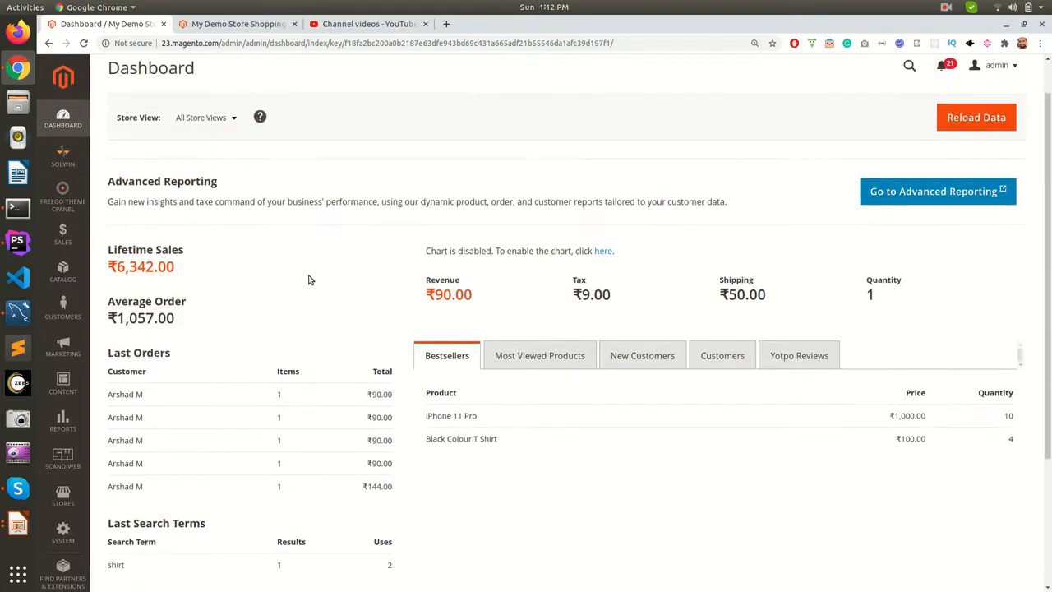
Open the store's Tax Zones and Rates list and start a new tax rate
click(73, 506)
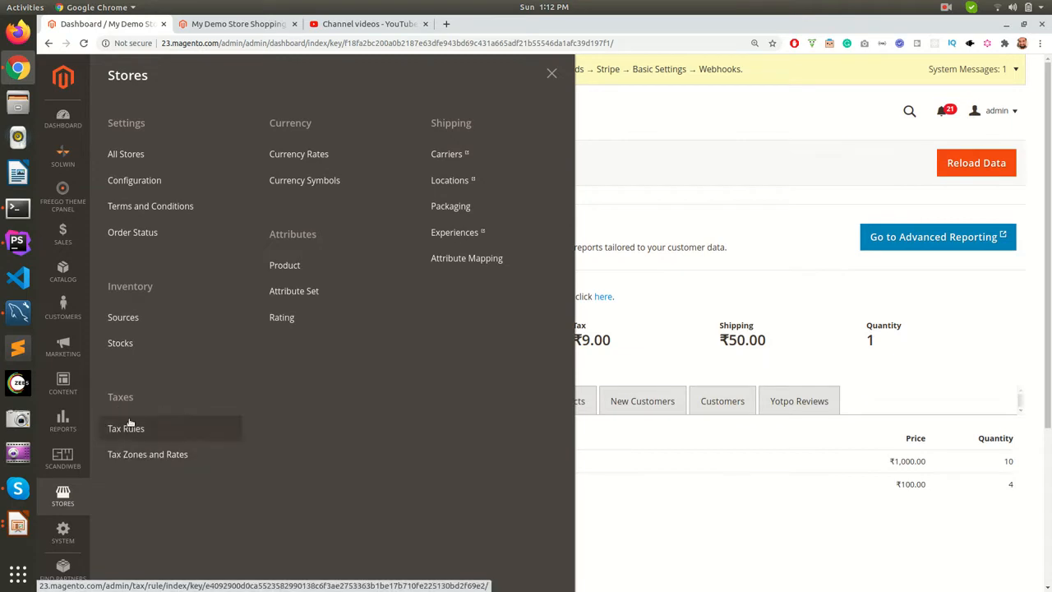
click(131, 464)
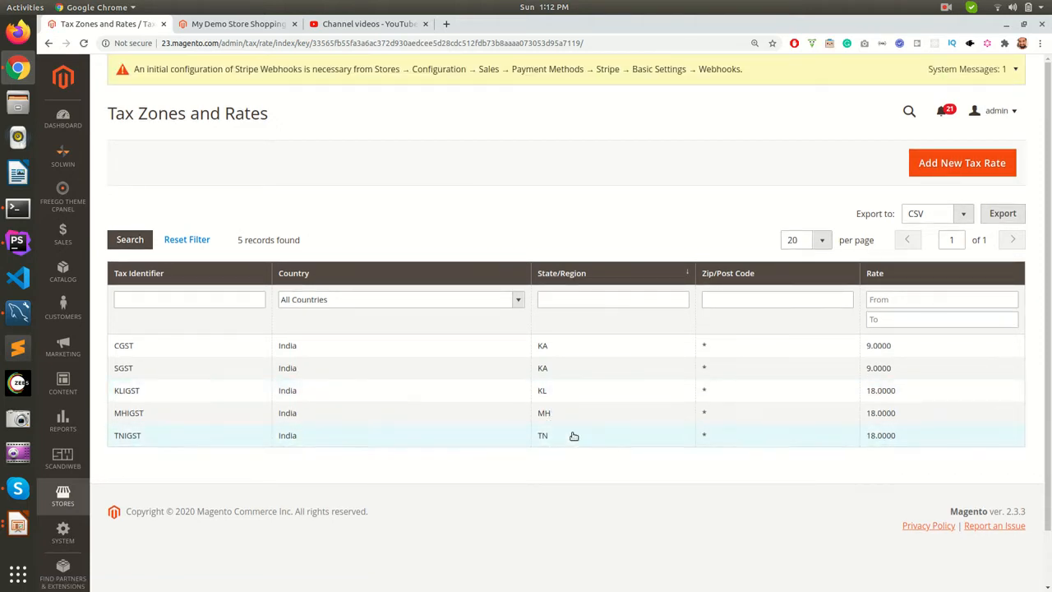
click(950, 166)
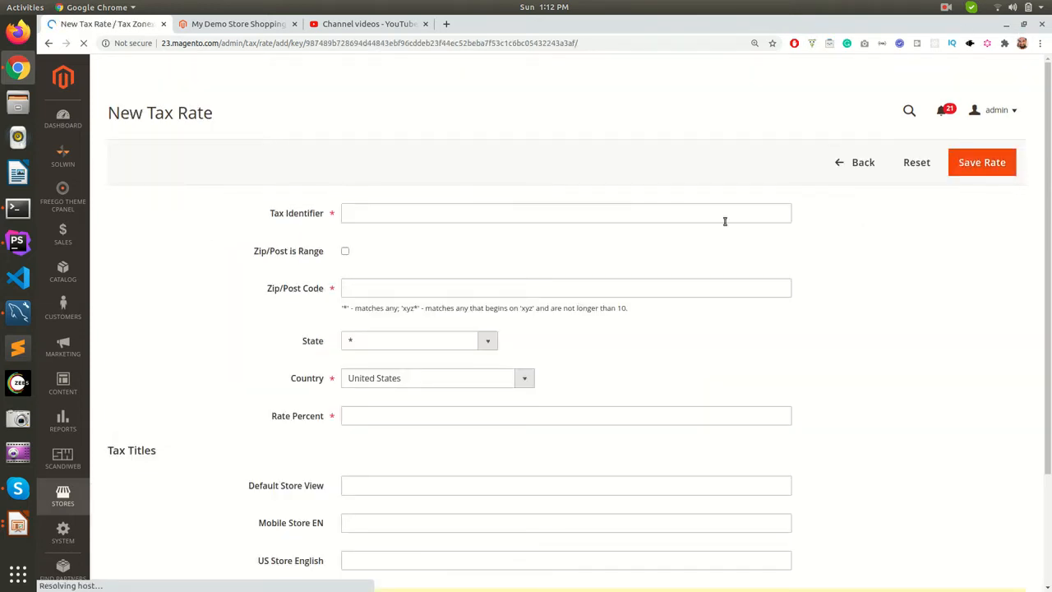
Enter DIGST as the new rate's Tax Identifier and * as its Zip/Post Code
click(355, 214)
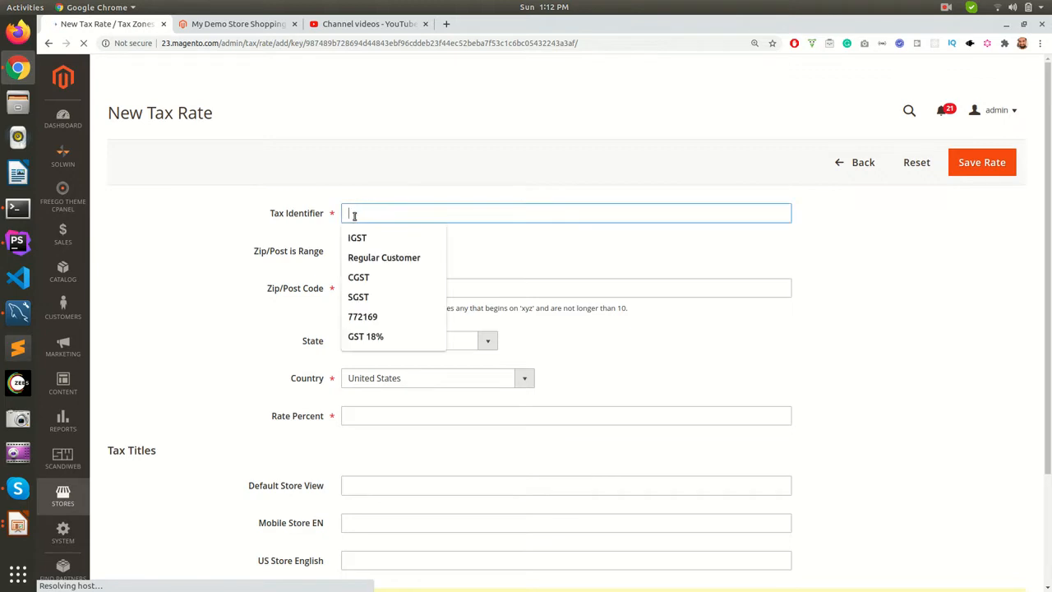
text(D)
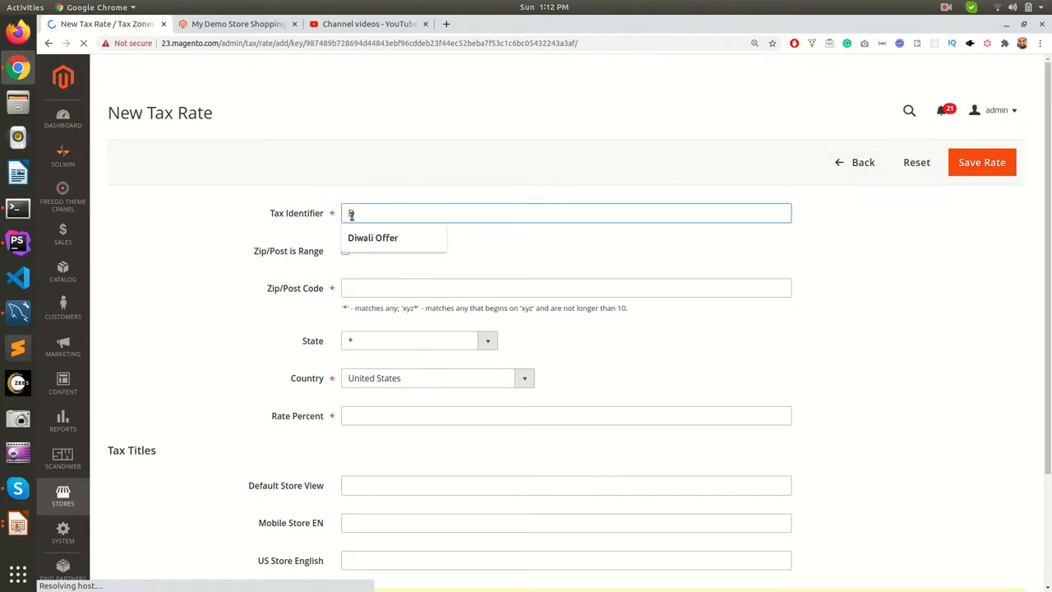
text(IGST)
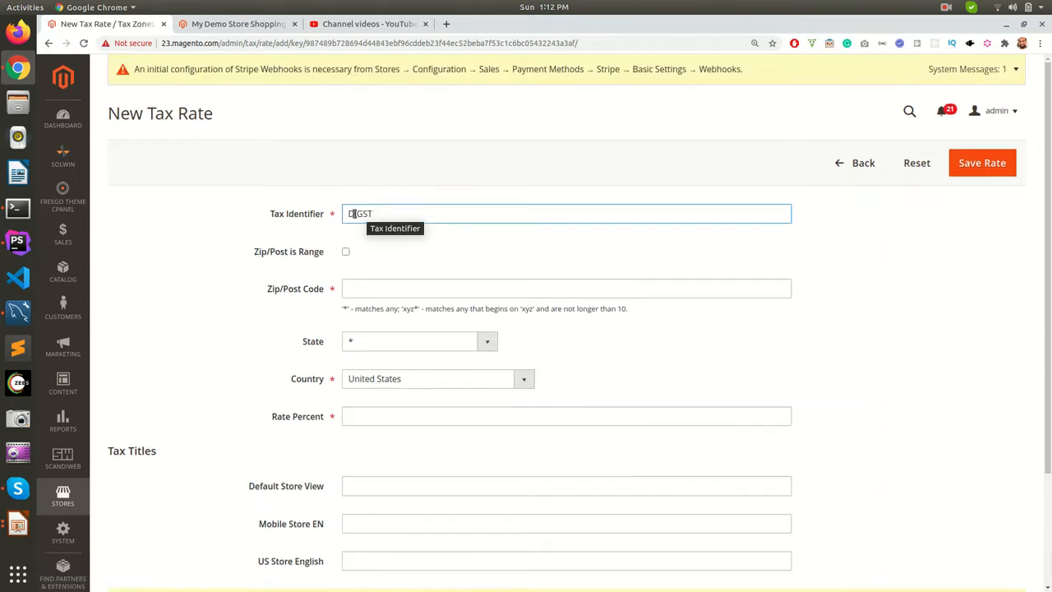
drag(352, 215, 325, 216)
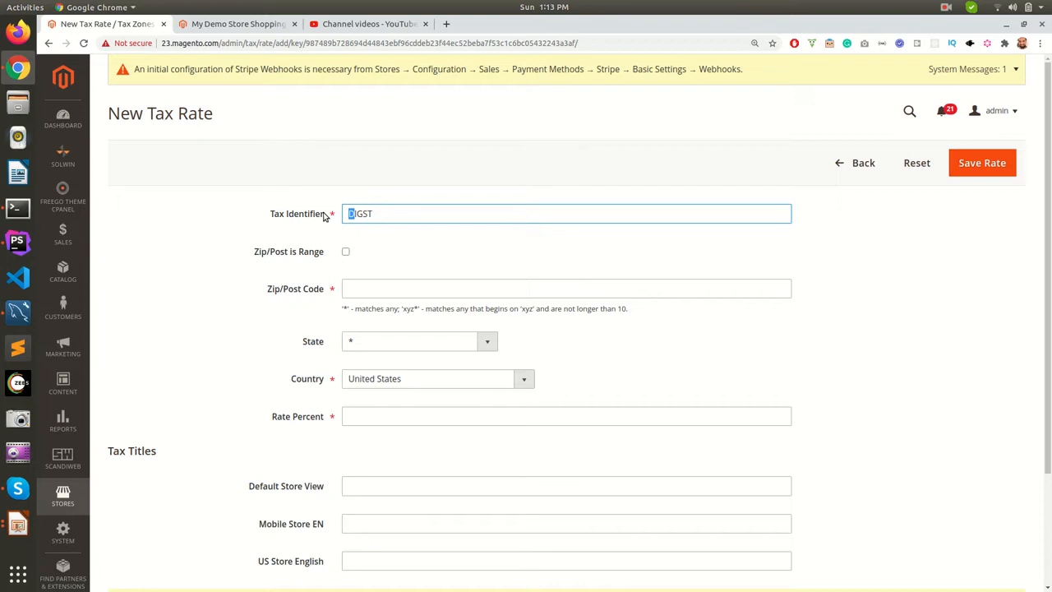
click(389, 214)
drag(354, 214, 404, 212)
click(366, 287)
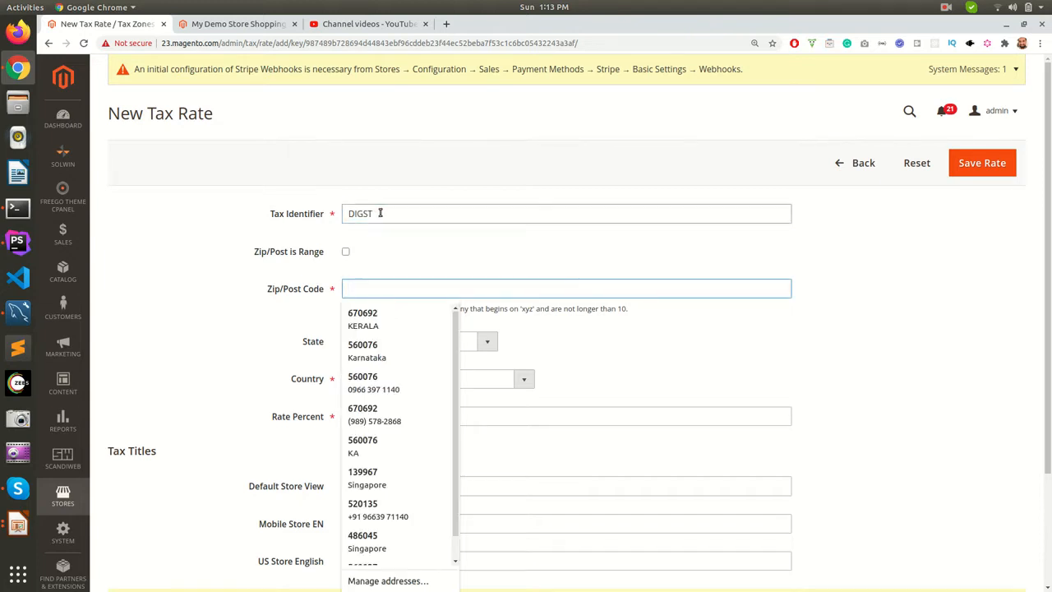
click(383, 214)
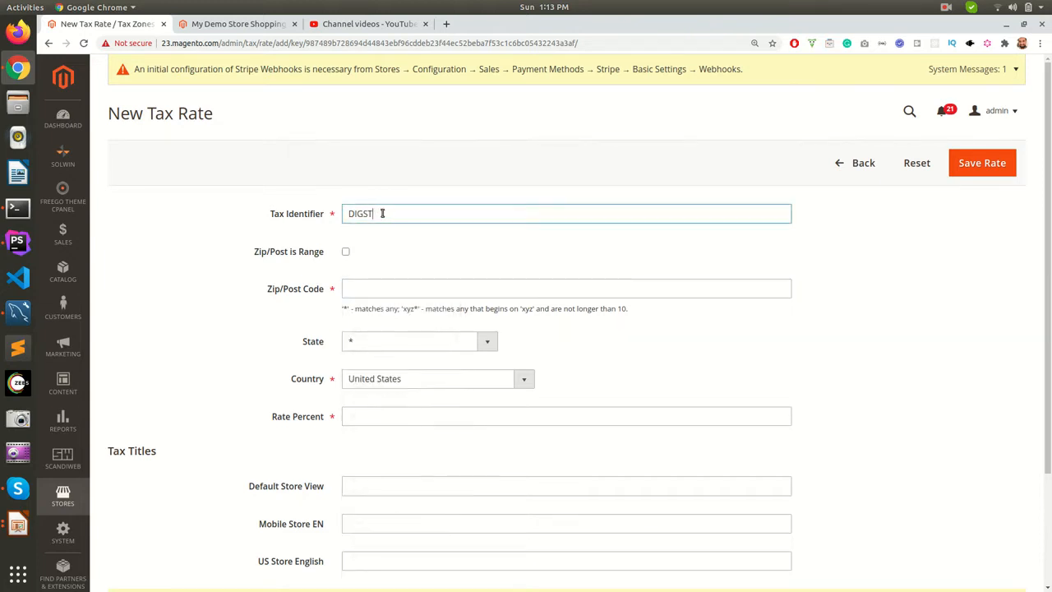
click(370, 292)
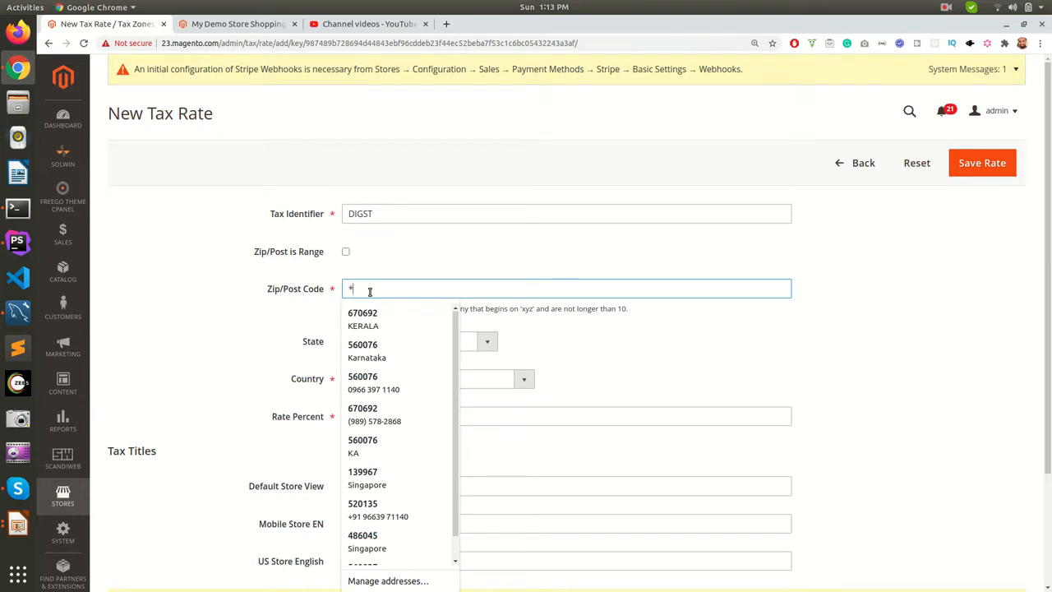
click(620, 339)
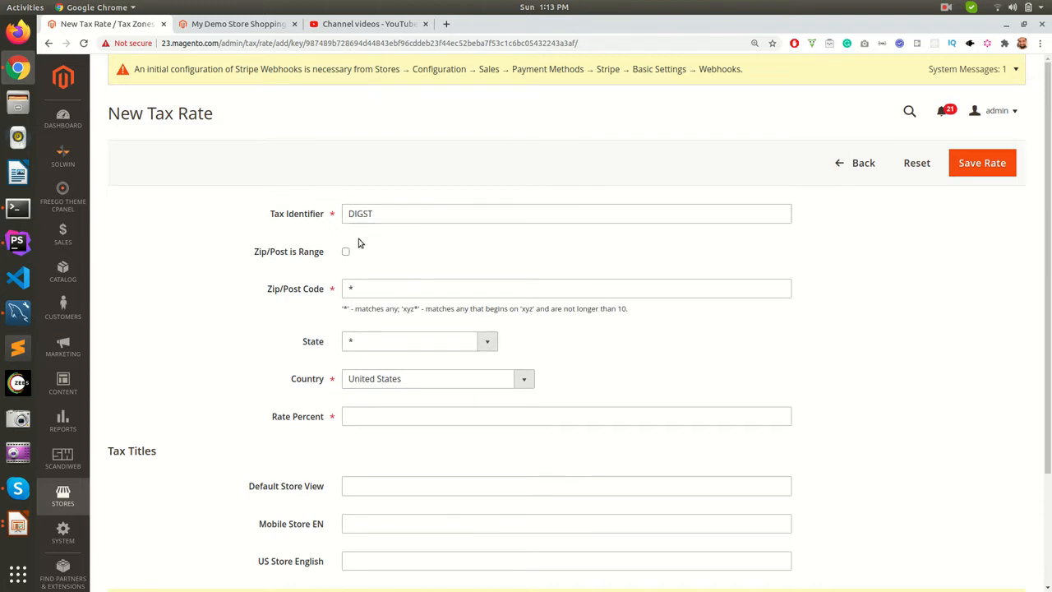
Set the new tax rate's country to India and its state to Delhi
click(378, 383)
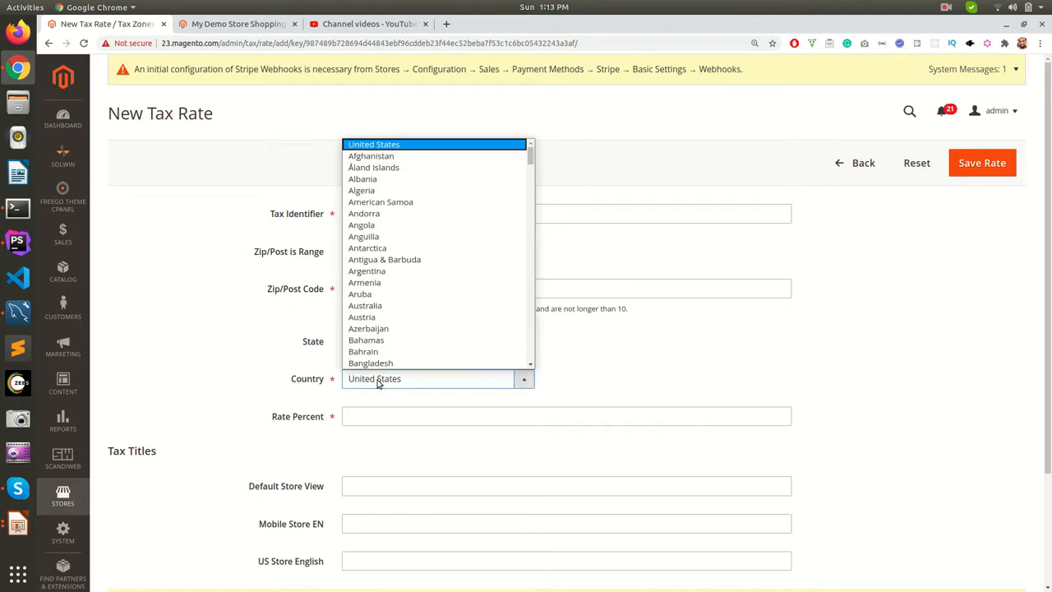
text(india)
scroll(371, 369, down, 1)
click(372, 341)
click(374, 343)
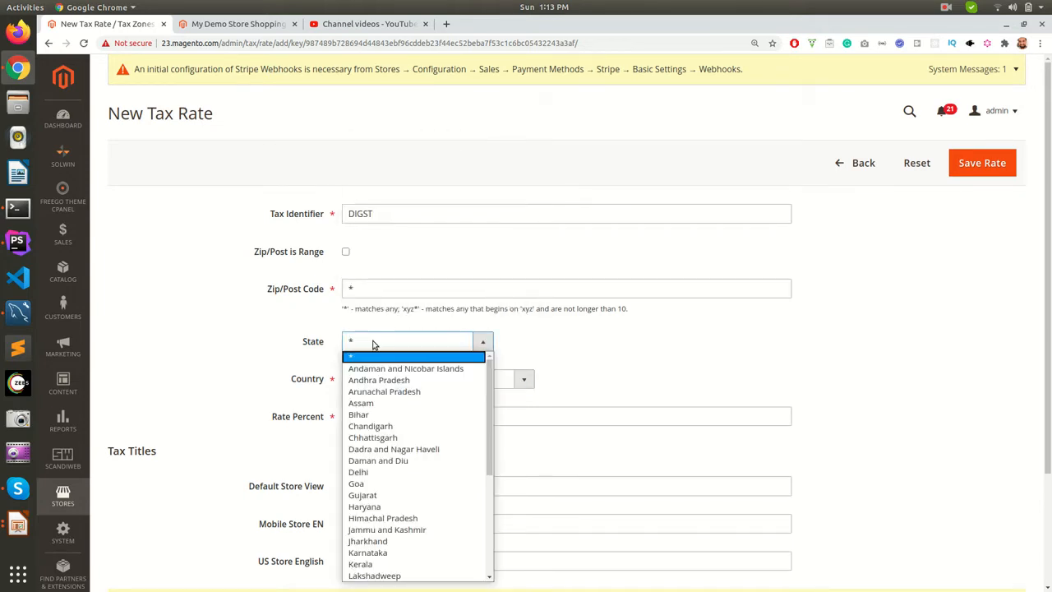
scroll(398, 529, down, 4)
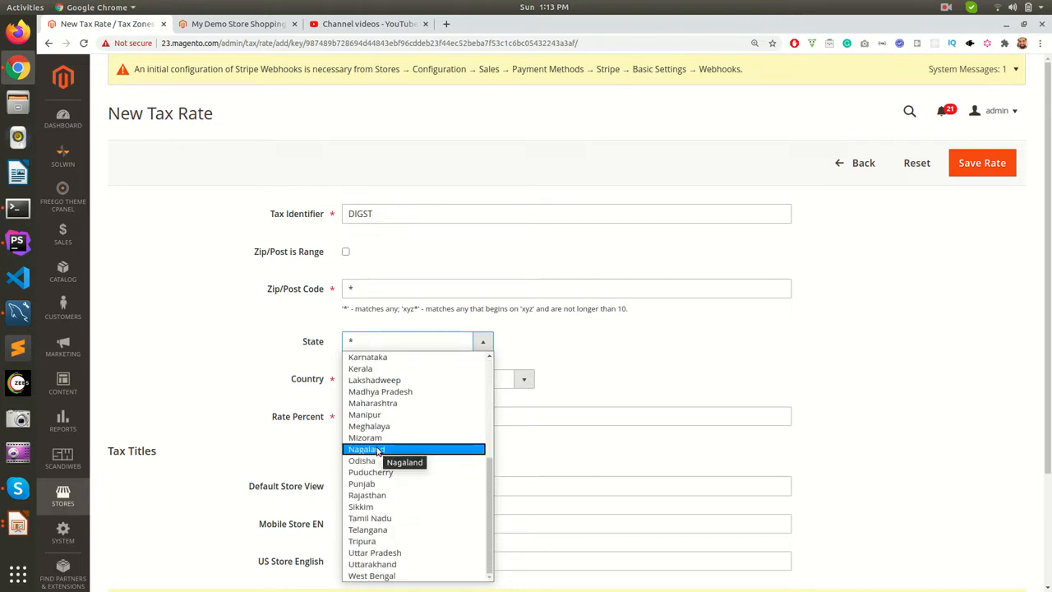
key(d)
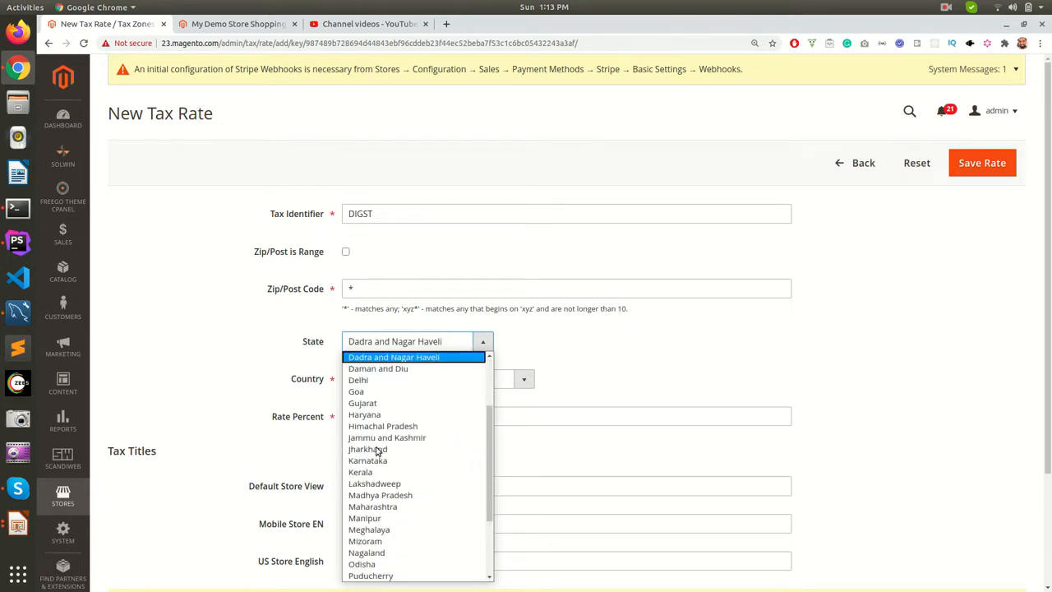
click(381, 382)
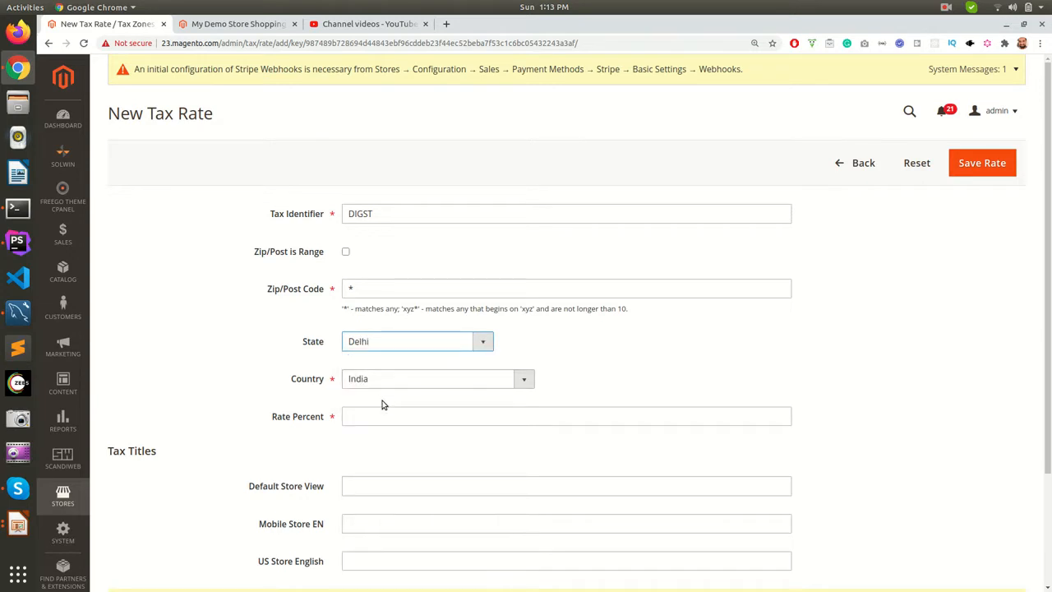
Set the Rate Percent of the new tax rate to 18
click(374, 409)
text(18)
click(485, 447)
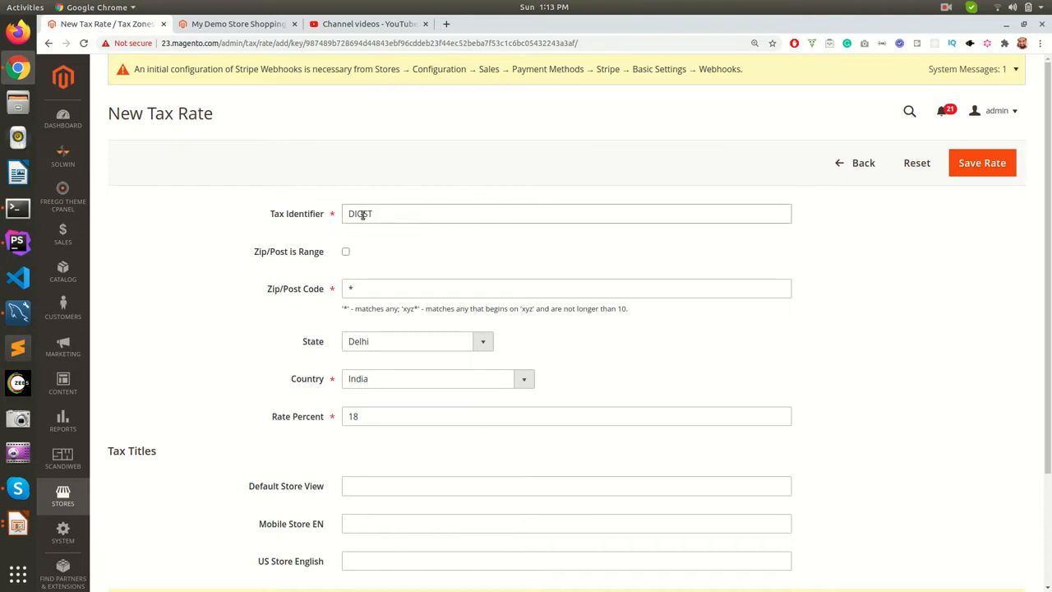
Enter IGST as the tax title for Default Store View, Mobile Store EN and US Store English, and save the rate
drag(354, 214, 386, 213)
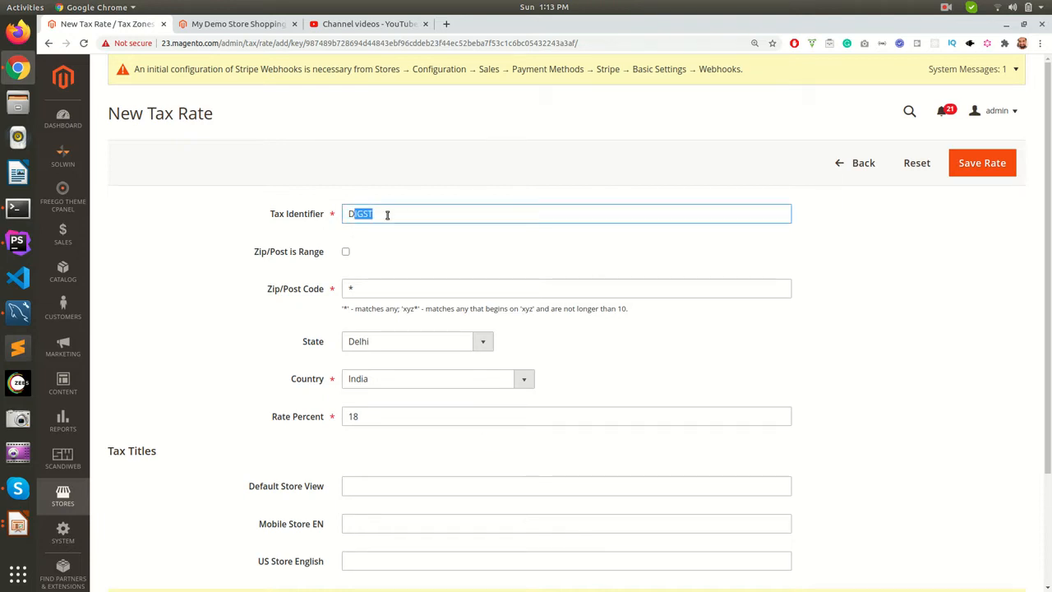
scroll(385, 329, down, 3)
click(398, 346)
text(IGST)
click(380, 388)
text(IGST)
click(372, 418)
text(IGST)
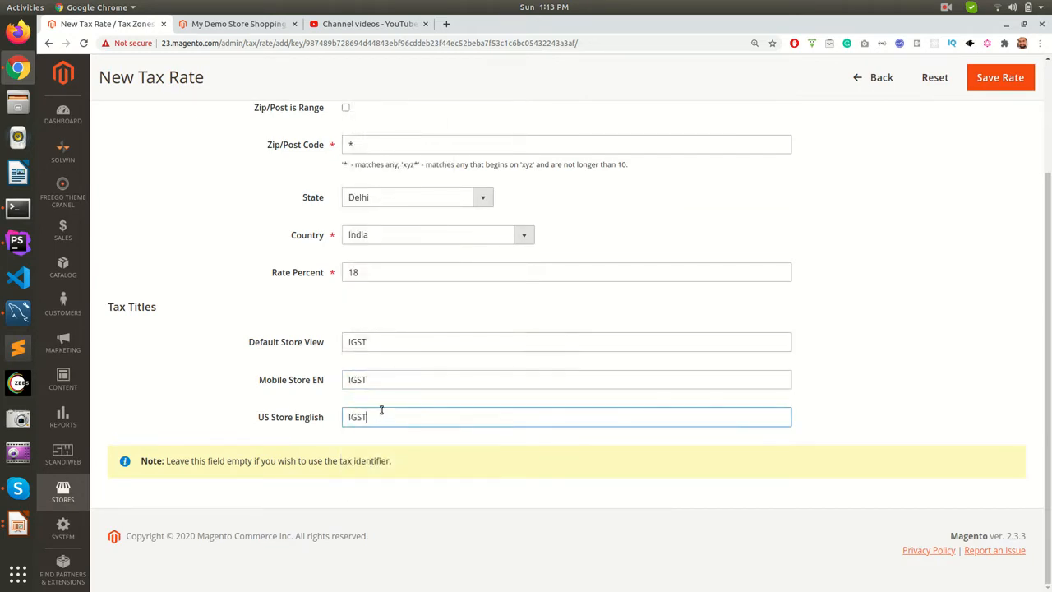
scroll(381, 410, up, 4)
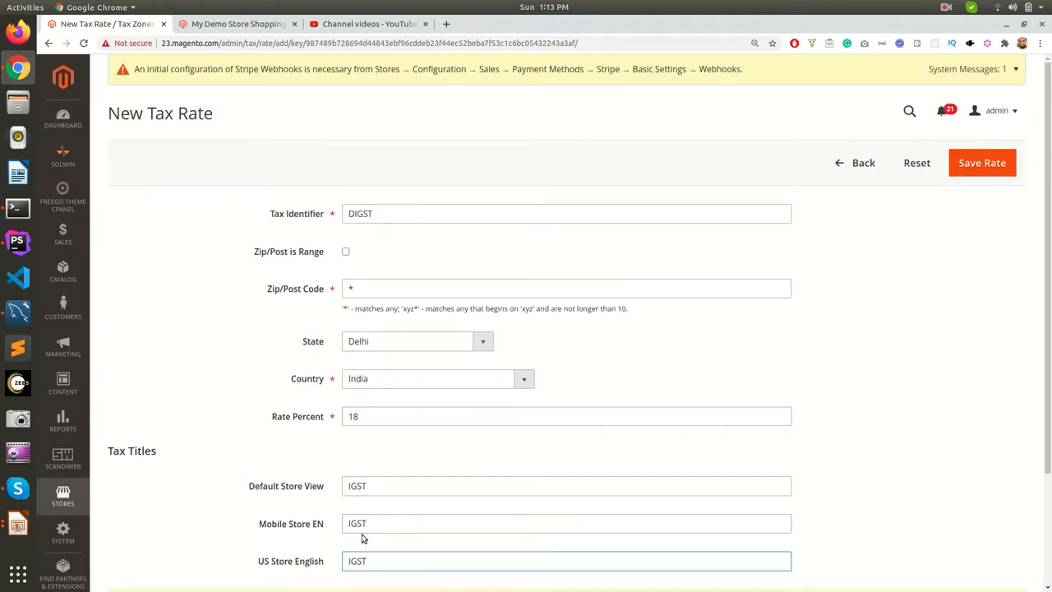
click(989, 169)
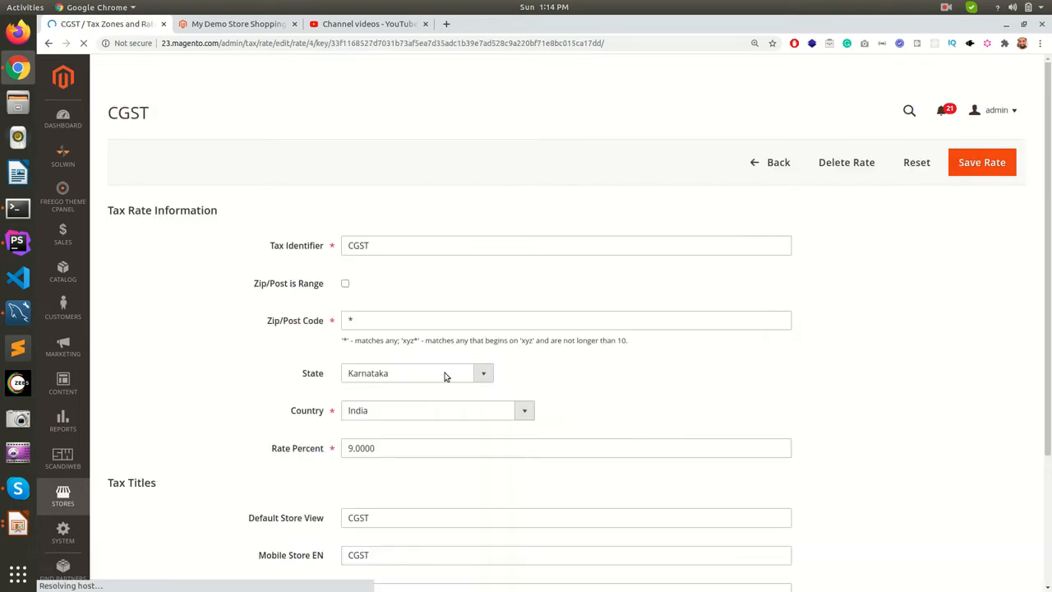
Examine the CGST rate's Tax Identifier, Zip/Post Code, state, country and Rate Percent
double_click(346, 249)
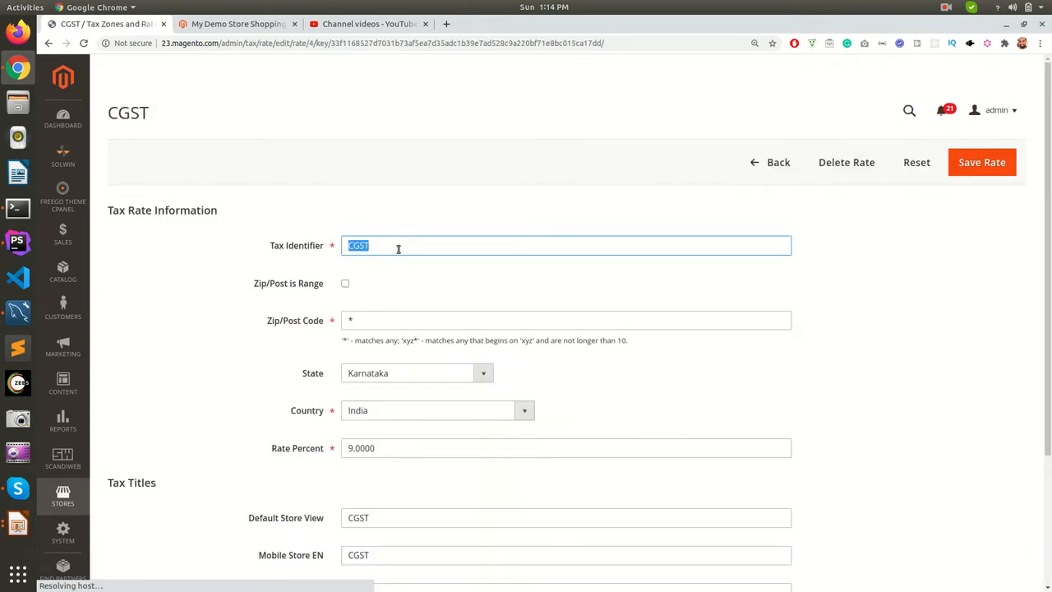
click(381, 245)
scroll(337, 343, down, 2)
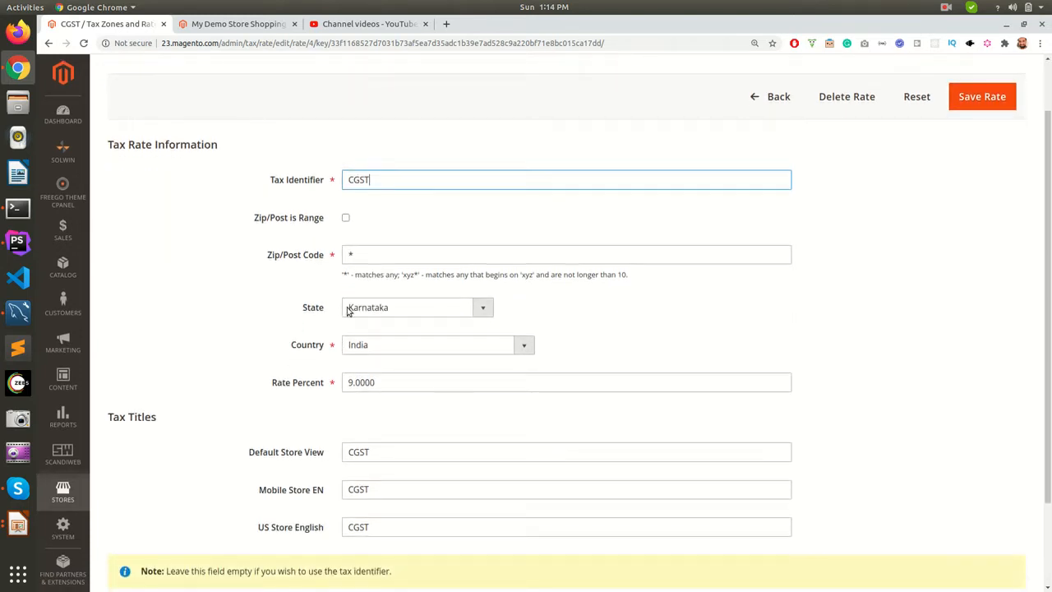
click(355, 255)
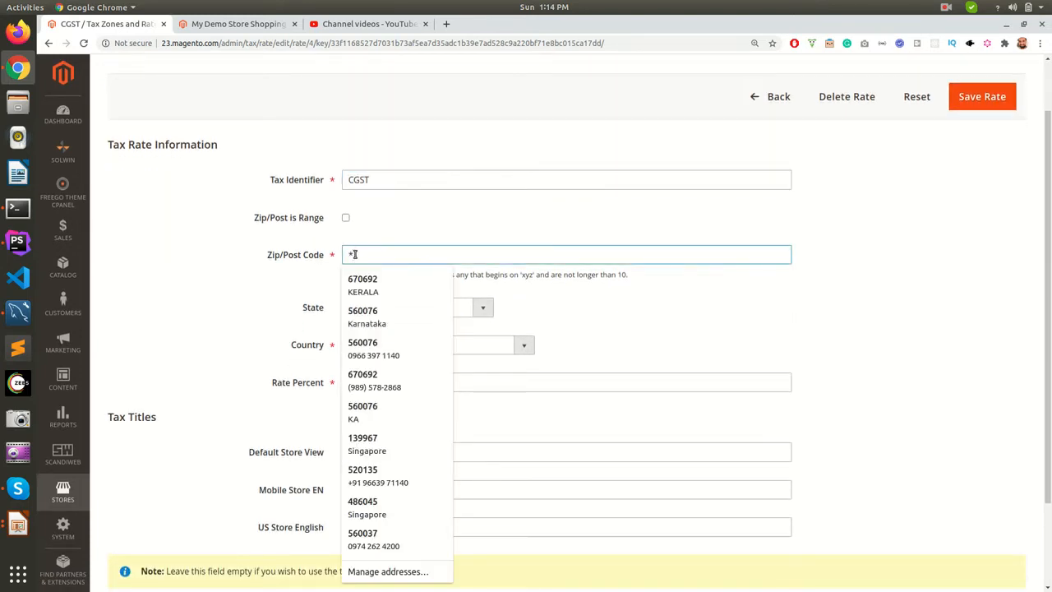
click(592, 295)
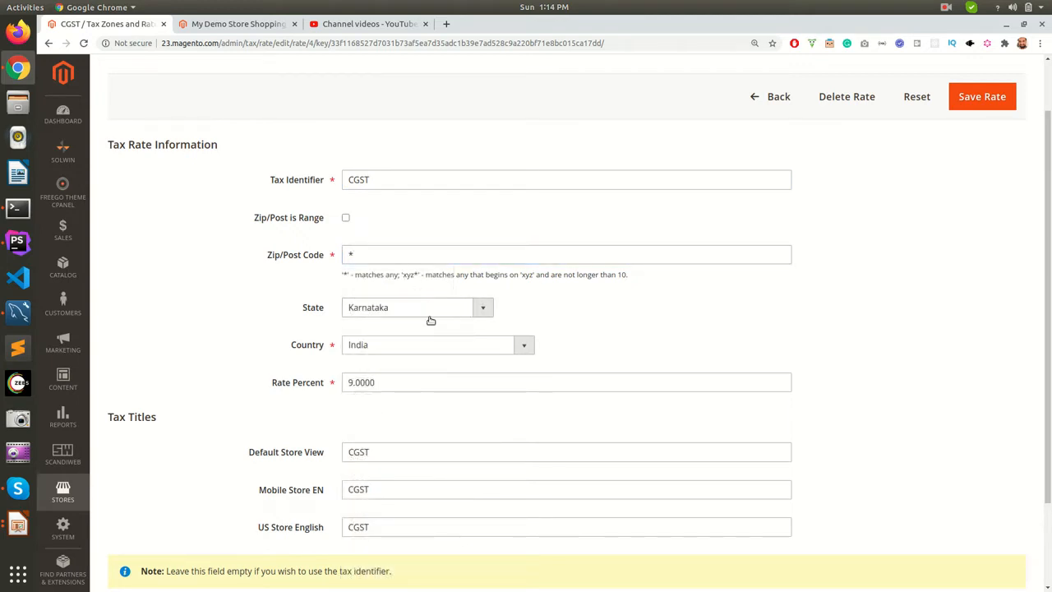
click(413, 255)
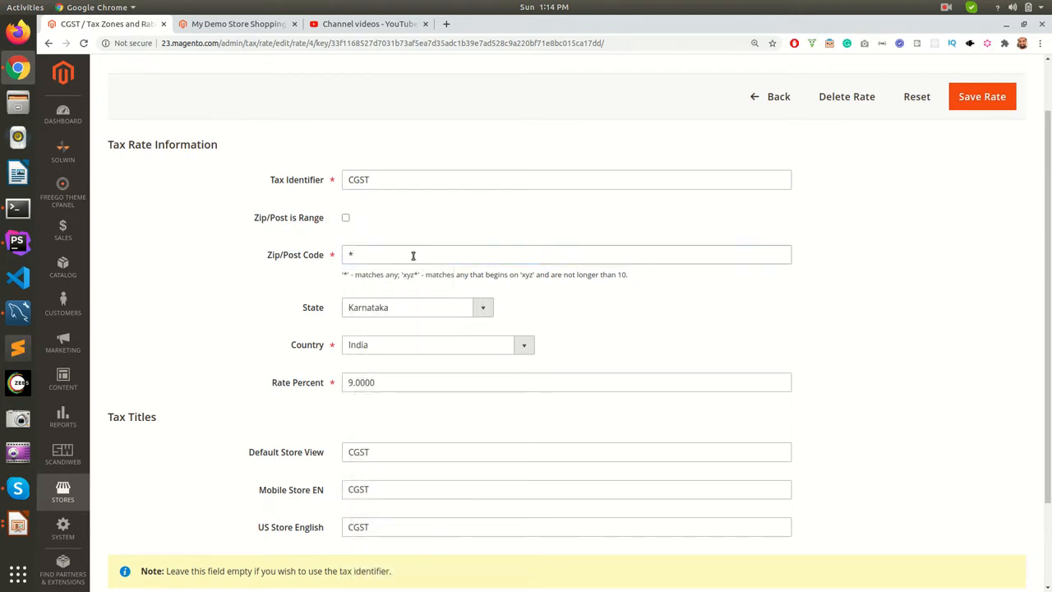
click(591, 325)
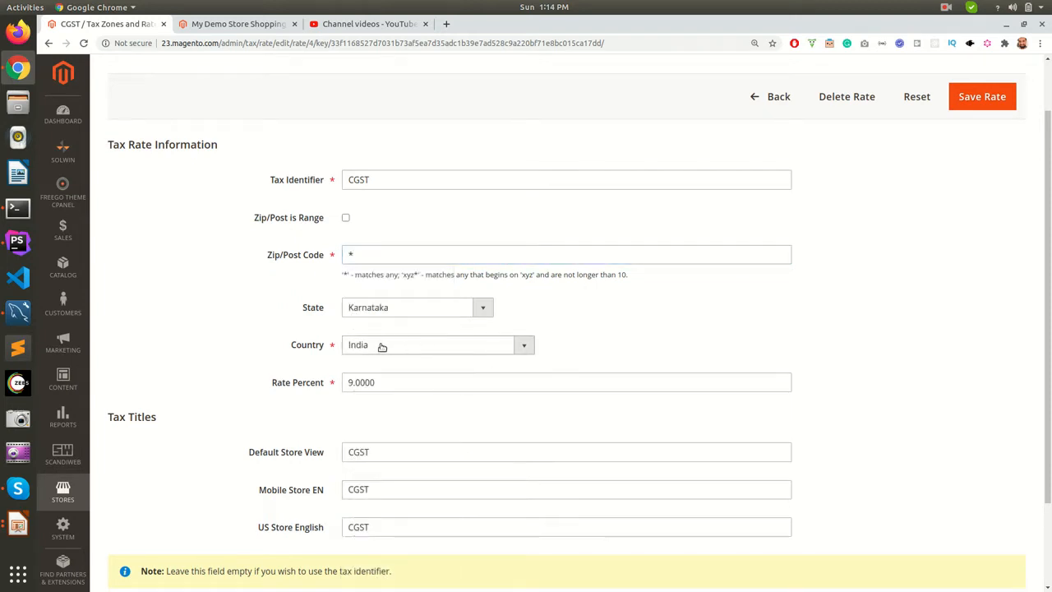
click(371, 383)
drag(394, 383, 313, 369)
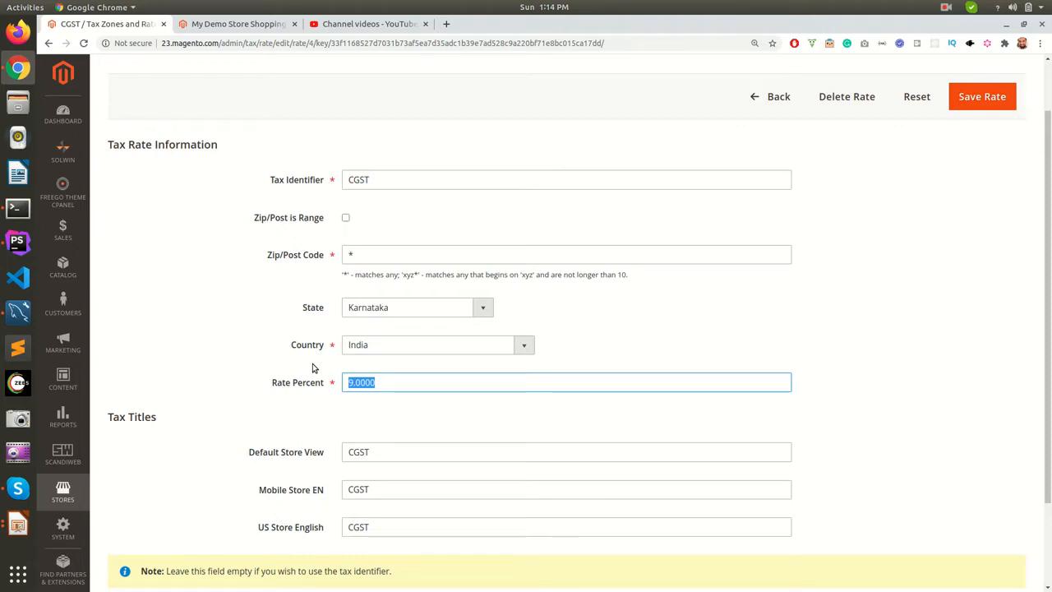
click(442, 412)
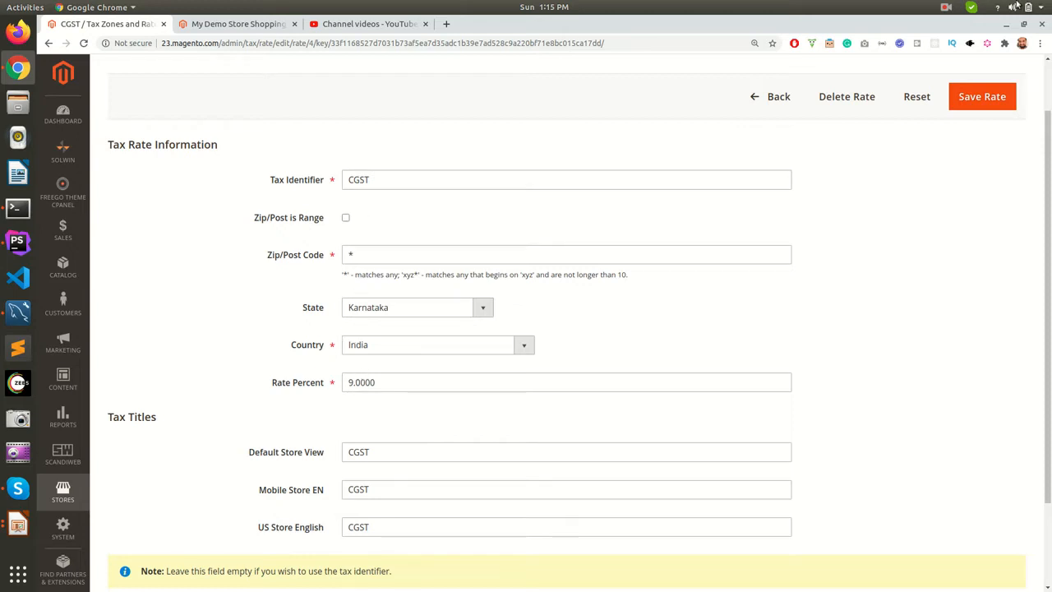
Return to the Tax Zones and Rates list and open the SGST rate for review
click(773, 98)
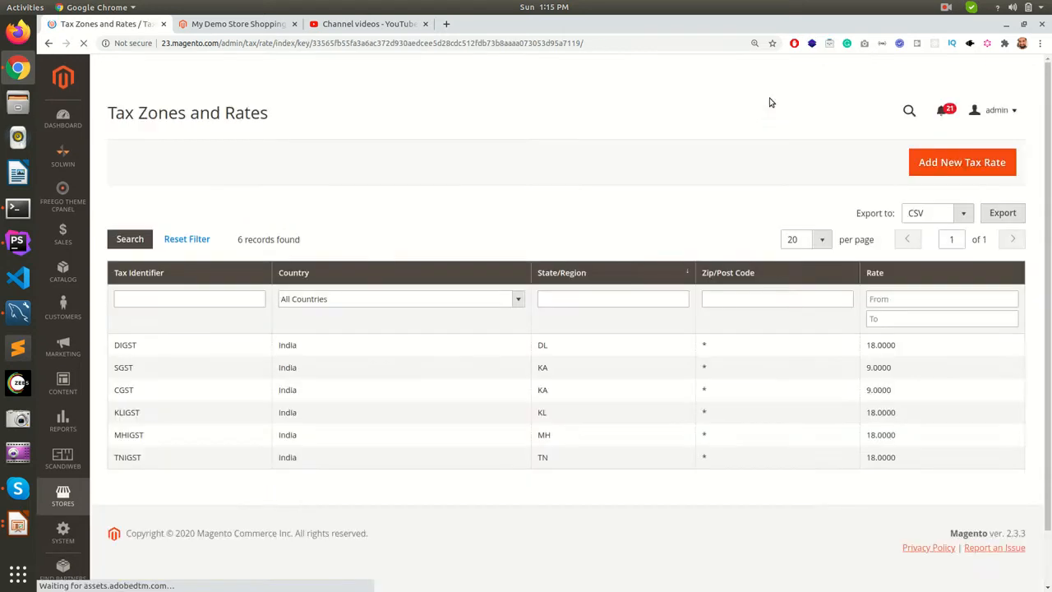
click(227, 376)
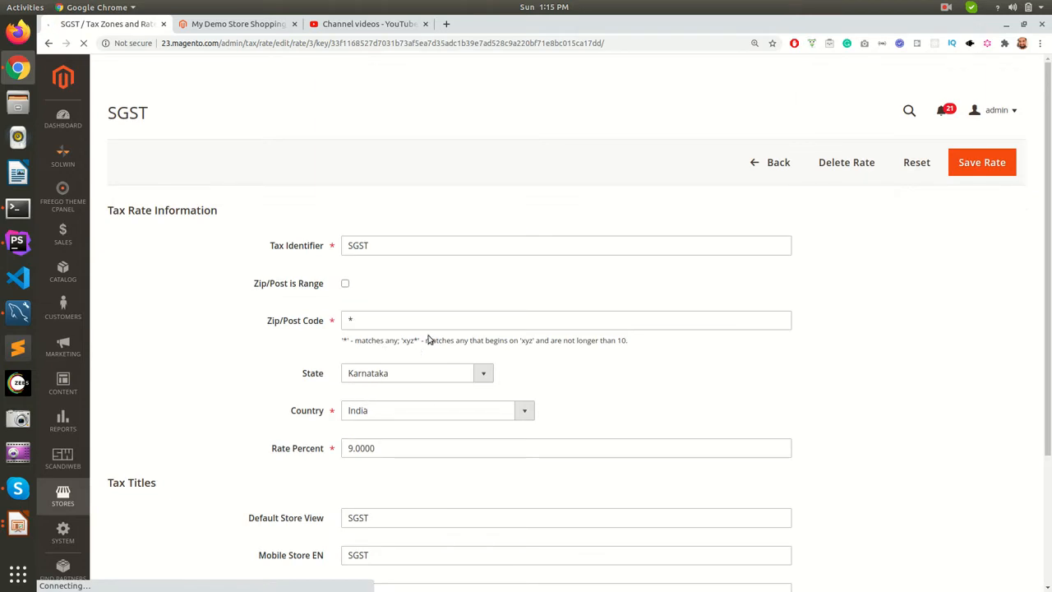
Examine the SGST rate's settings and store view tax titles, and return to the Tax Zones and Rates list
scroll(428, 370, down, 3)
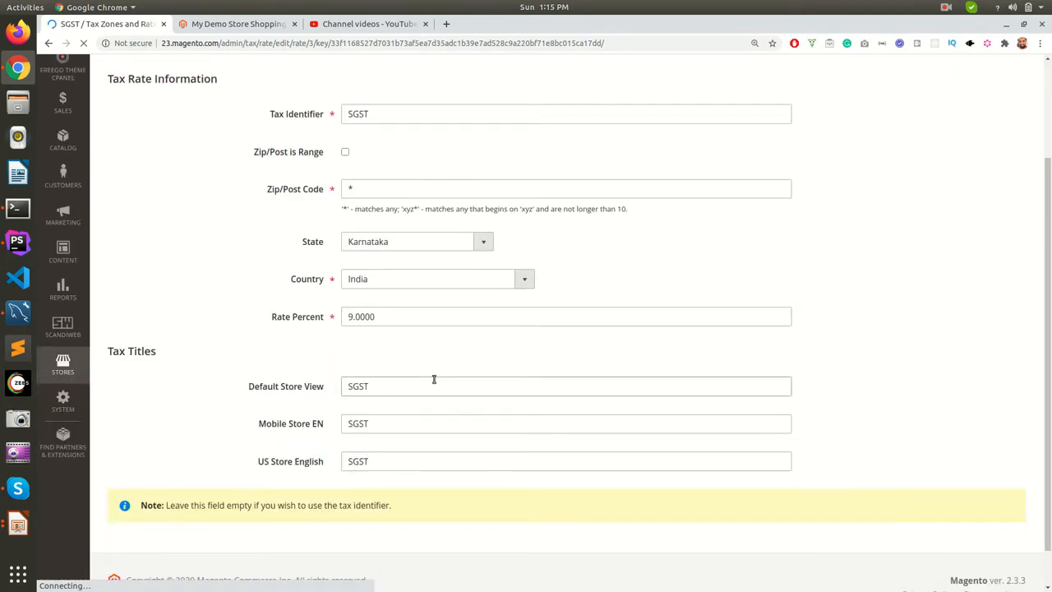
scroll(434, 379, up, 3)
click(774, 166)
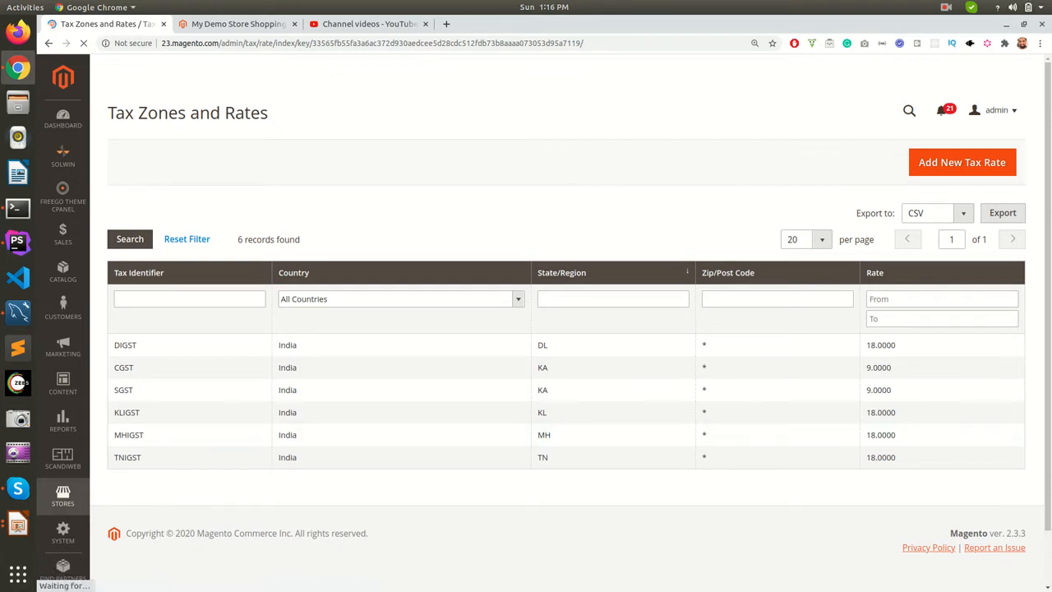
click(935, 168)
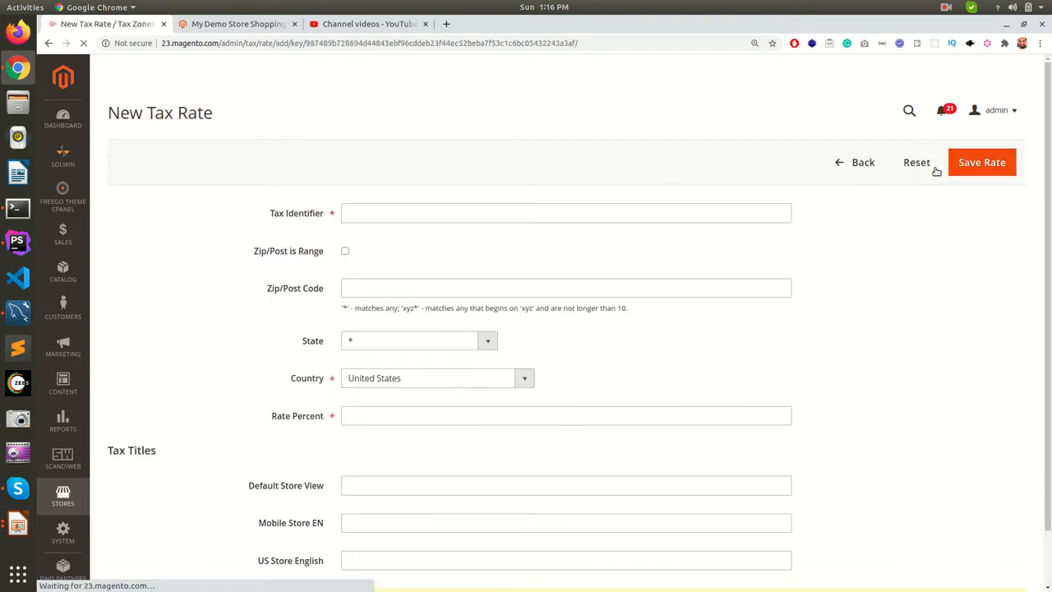
click(391, 214)
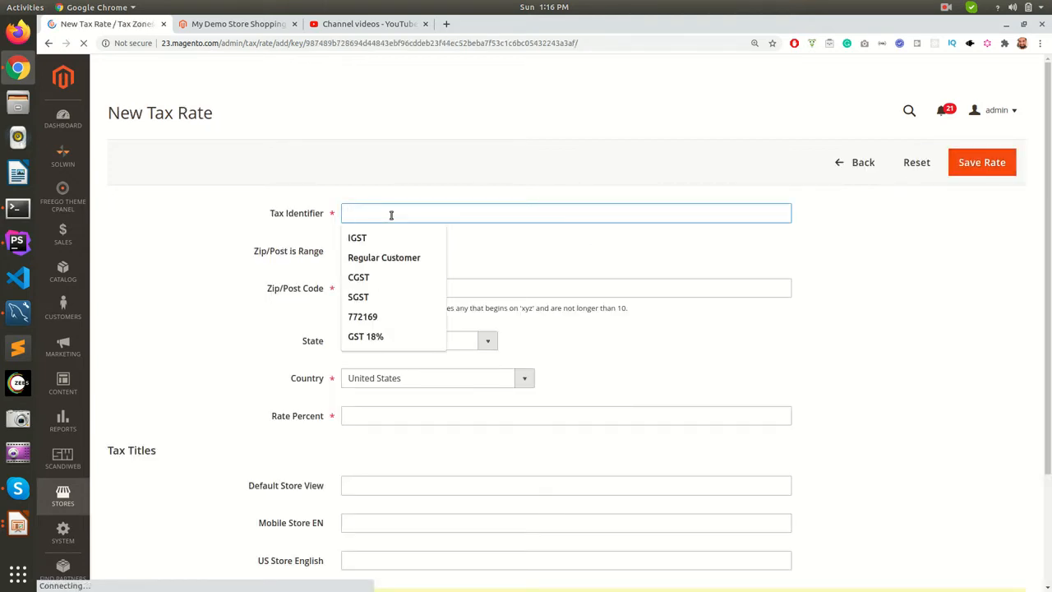
text(KLIGST10)
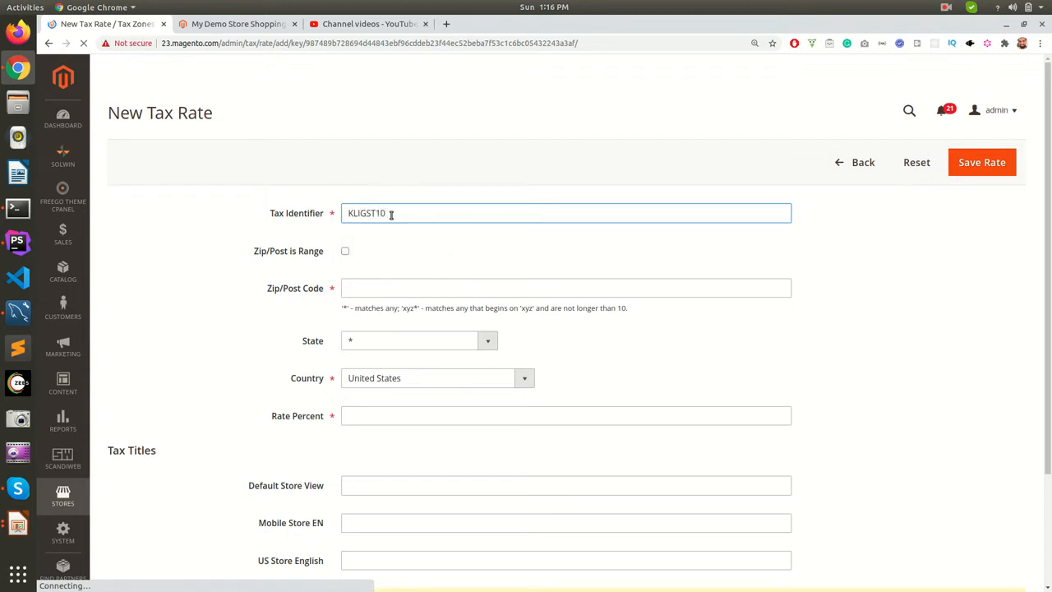
drag(391, 214, 335, 214)
click(397, 210)
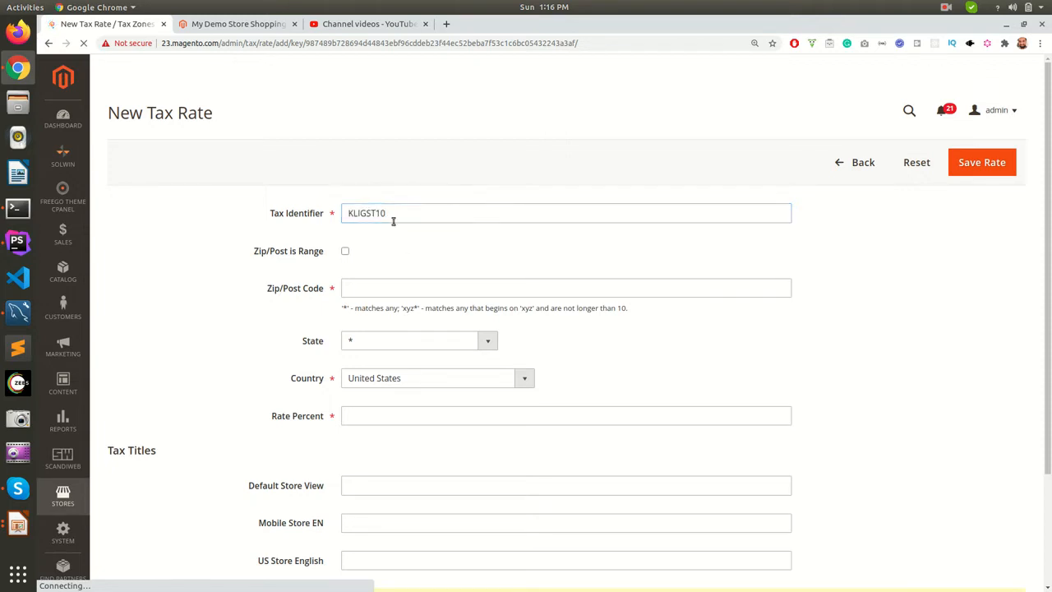
drag(375, 213, 391, 213)
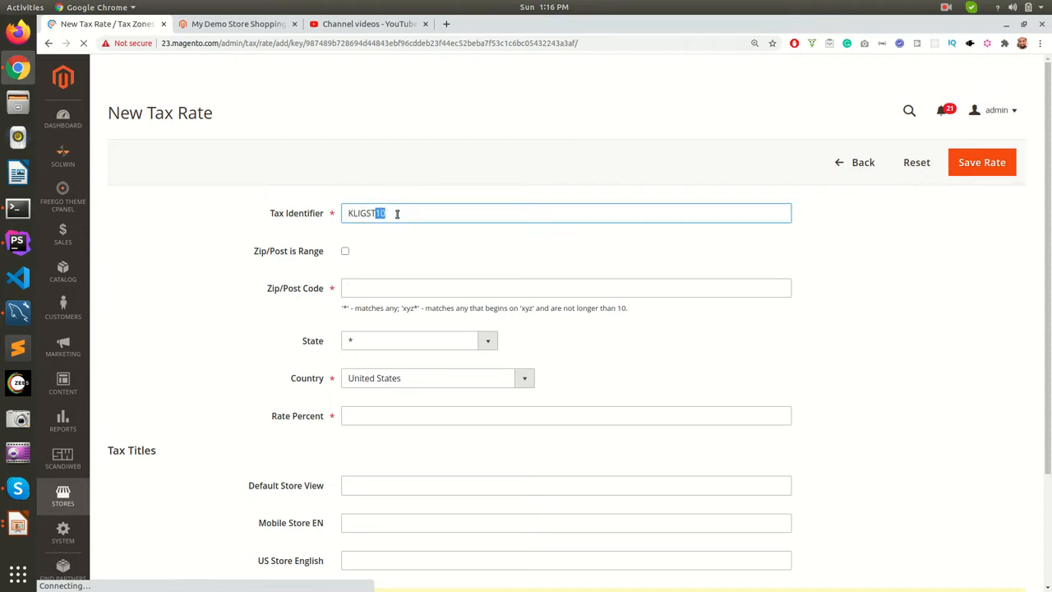
click(853, 166)
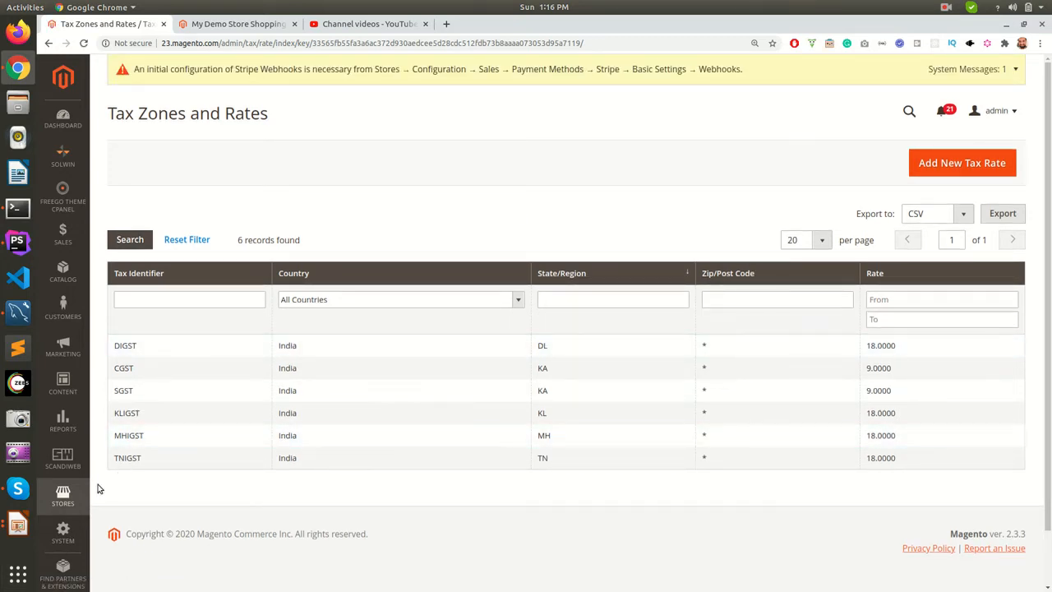
Open the CGST rule from Tax Rules and examine its name and selected tax rate
click(70, 499)
click(133, 429)
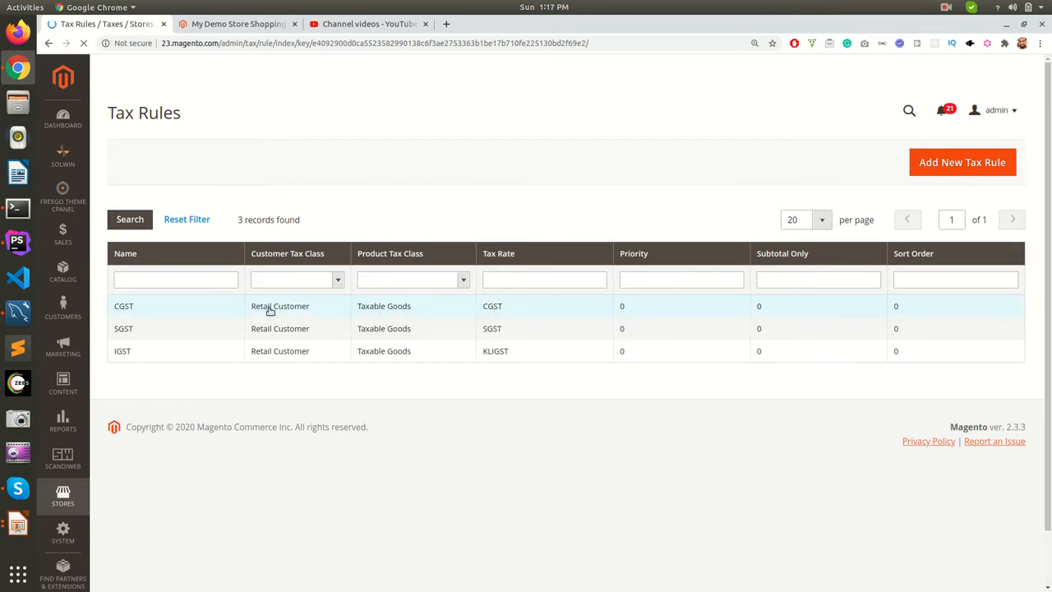
click(168, 308)
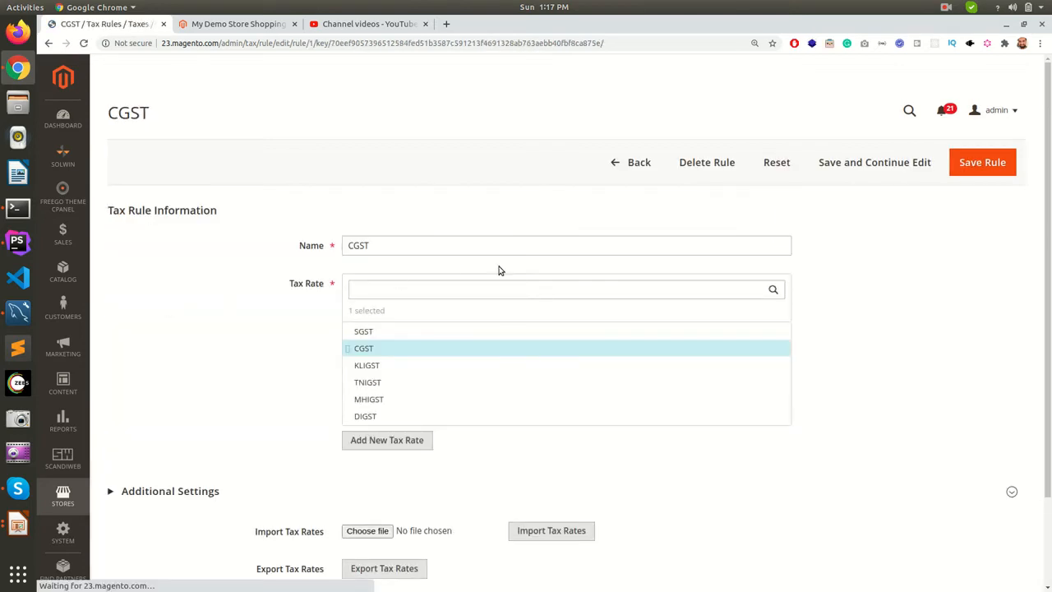
drag(392, 244, 283, 247)
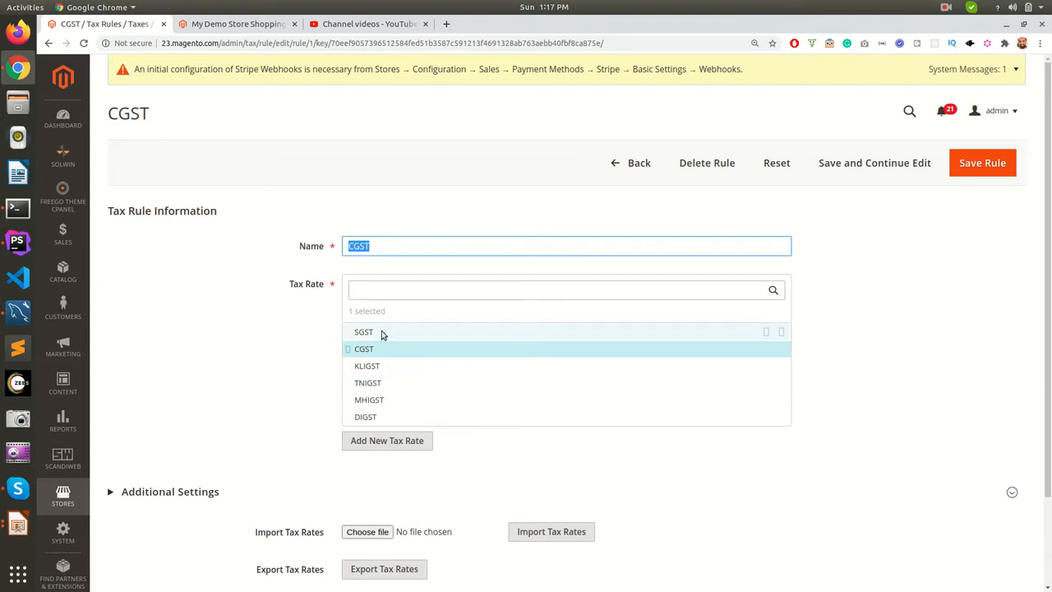
scroll(382, 337, down, 2)
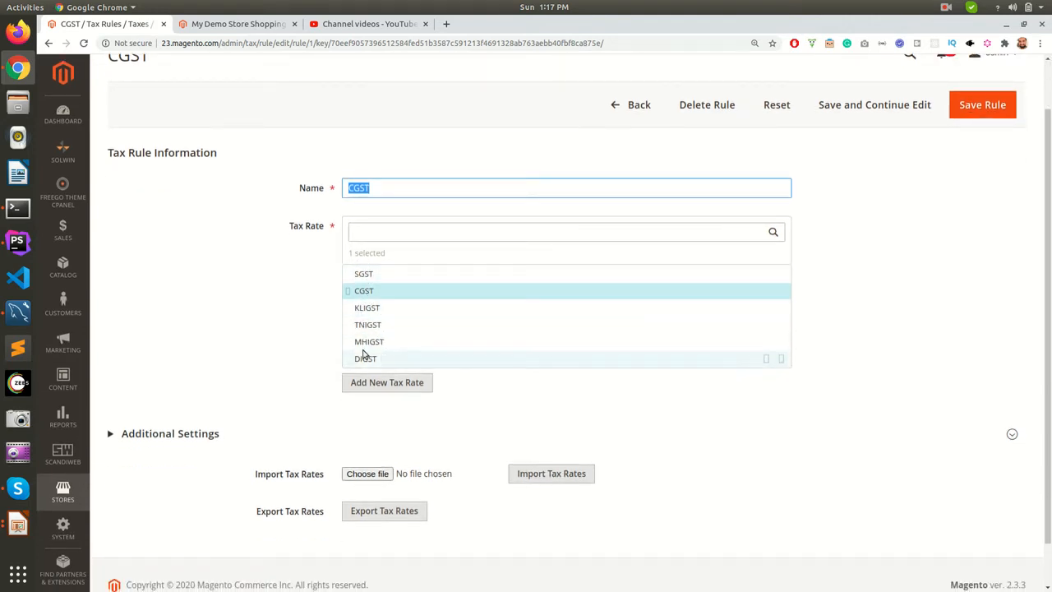
click(367, 293)
click(367, 293)
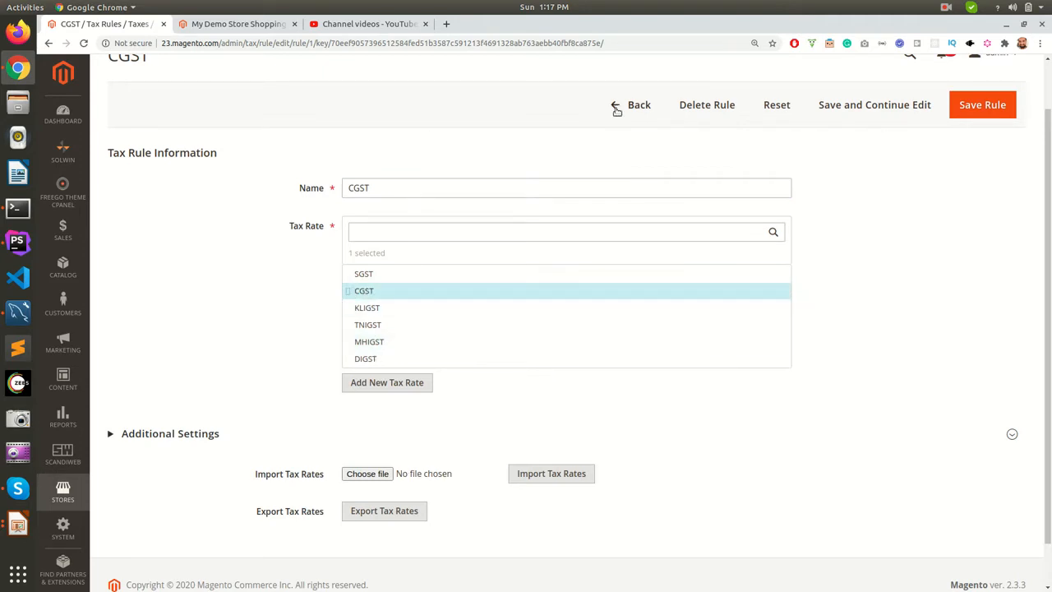
Examine the customer and product tax classes in the CGST rule's Additional Settings, and open the product catalog in a new tab
click(176, 435)
scroll(209, 432, down, 5)
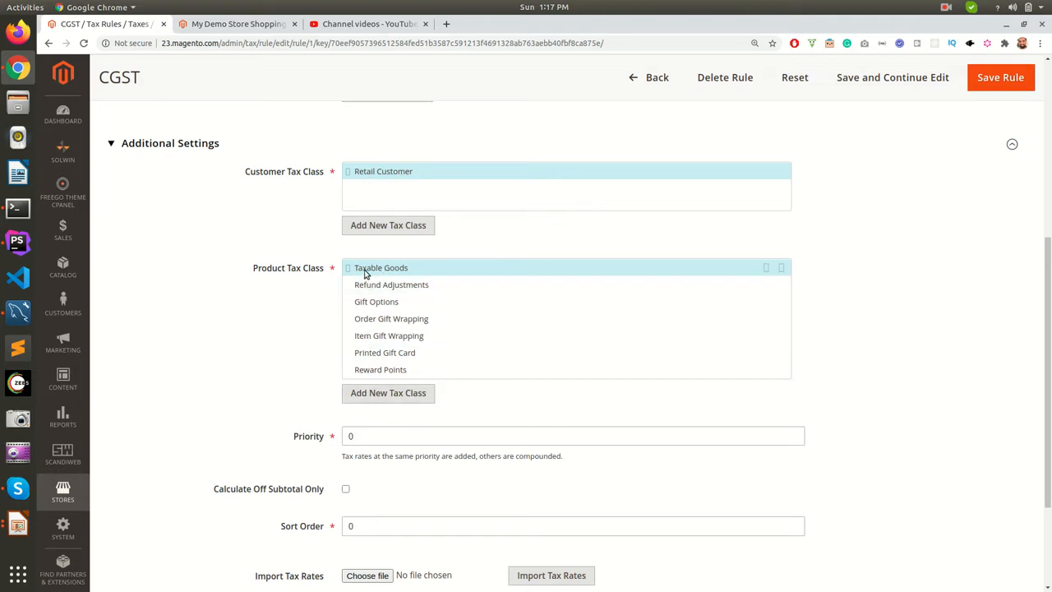
click(63, 268)
middle_click(129, 118)
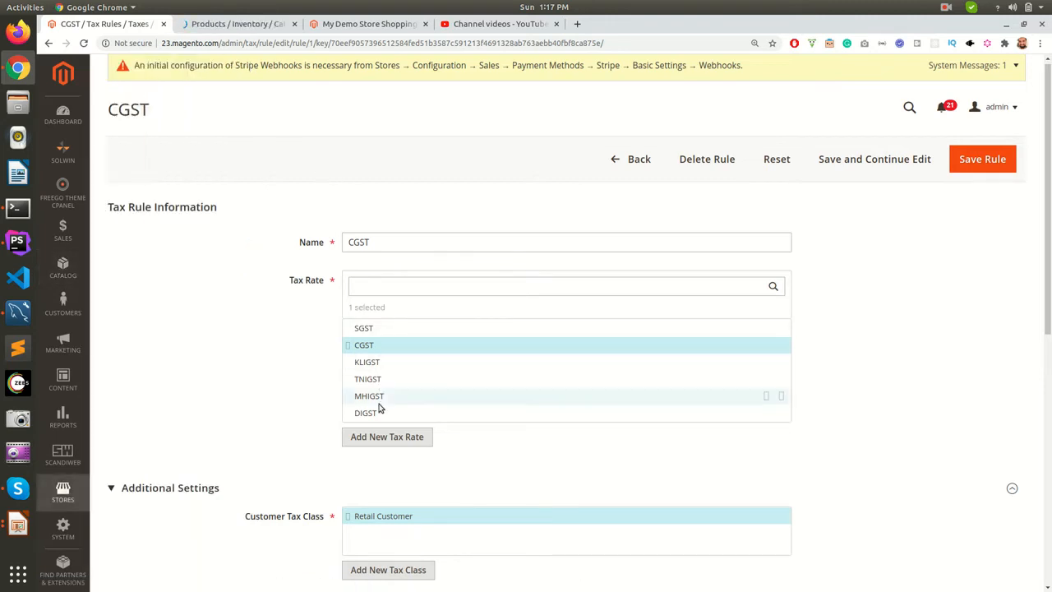
scroll(378, 463, down, 3)
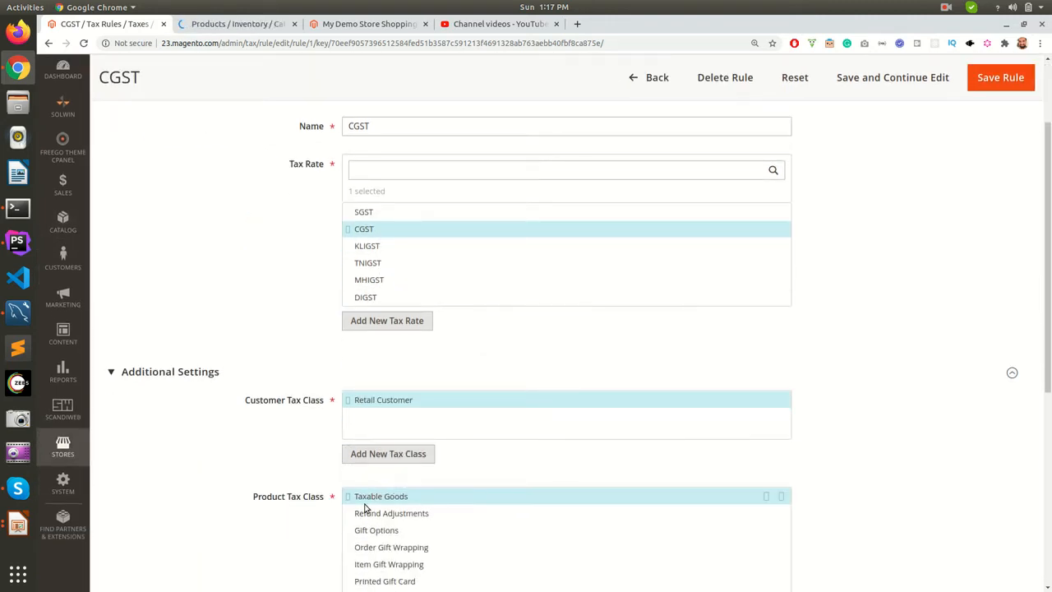
scroll(369, 493, up, 2)
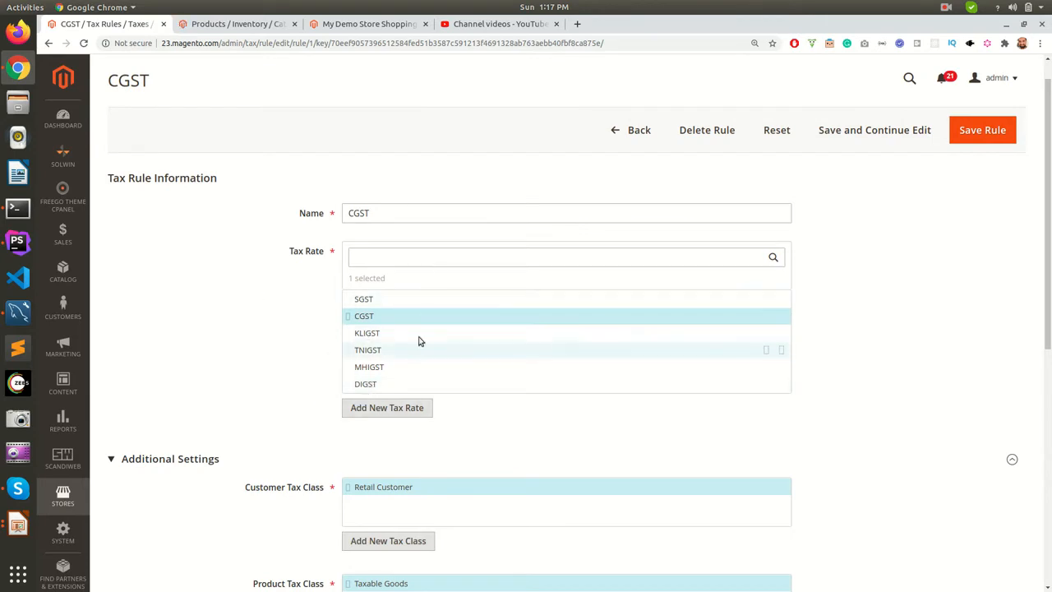
scroll(447, 357, down, 4)
scroll(515, 419, up, 3)
Review the tax rates selected in the SGST and IGST rules, and return to the Tax Rules list
click(616, 77)
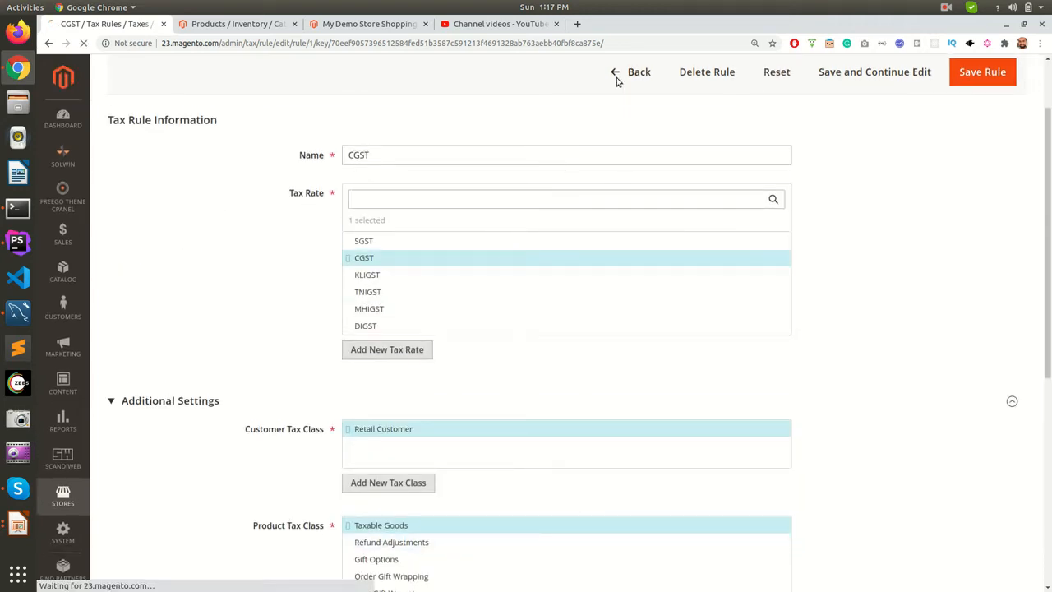
click(152, 330)
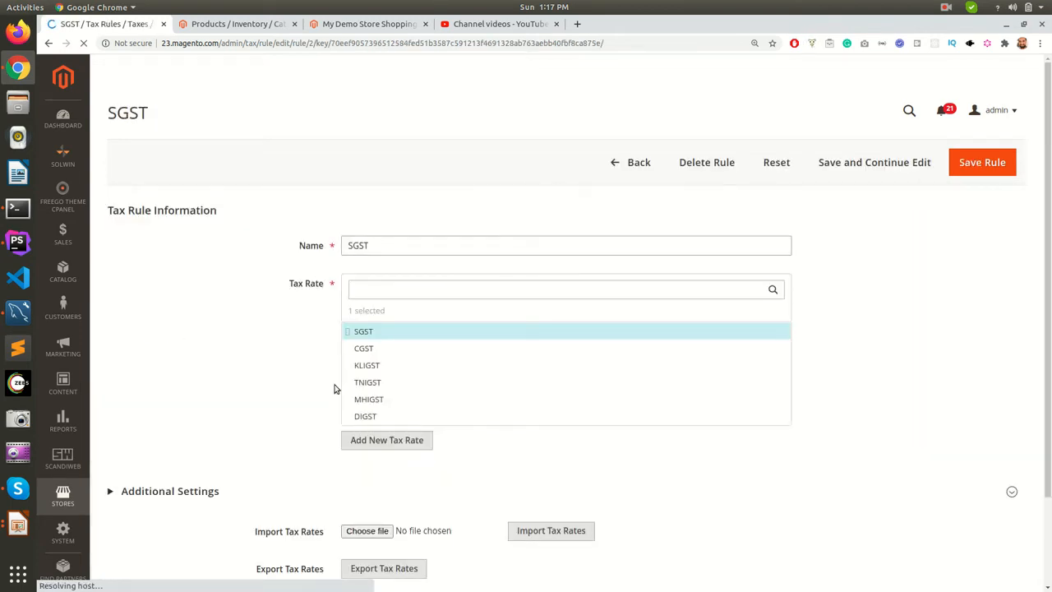
scroll(383, 331, down, 1)
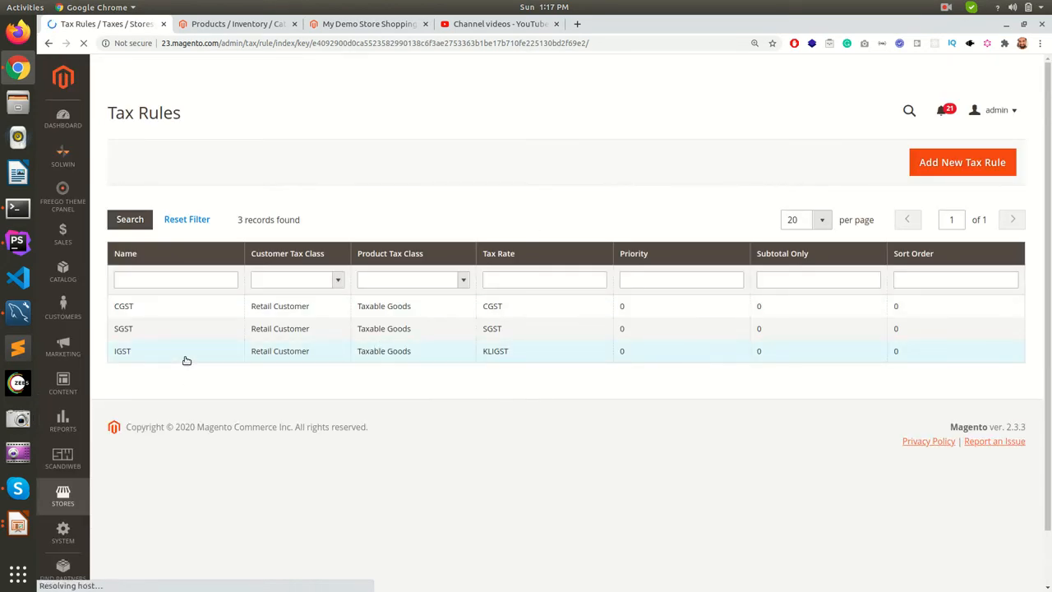
click(187, 360)
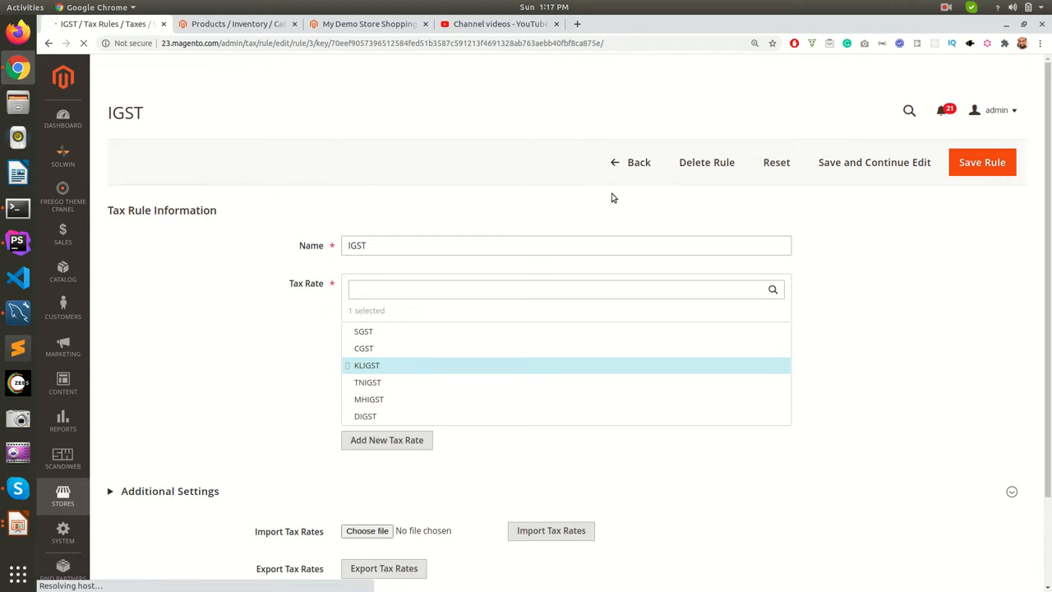
click(618, 162)
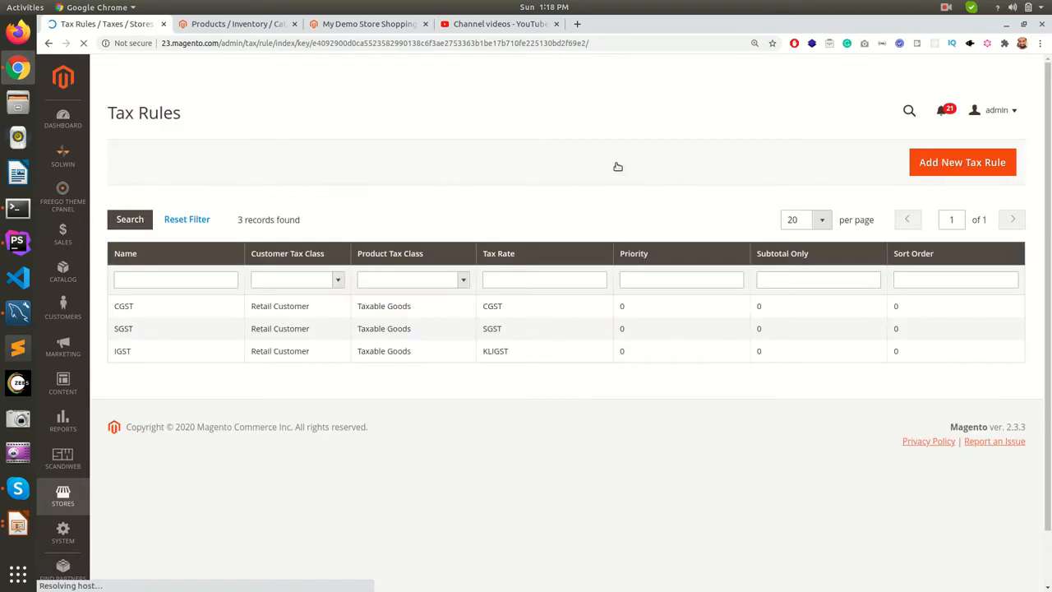
Open the iPhone-Green product from the catalog and choose Taxable Goods as its Tax Class
click(266, 23)
scroll(496, 519, down, 3)
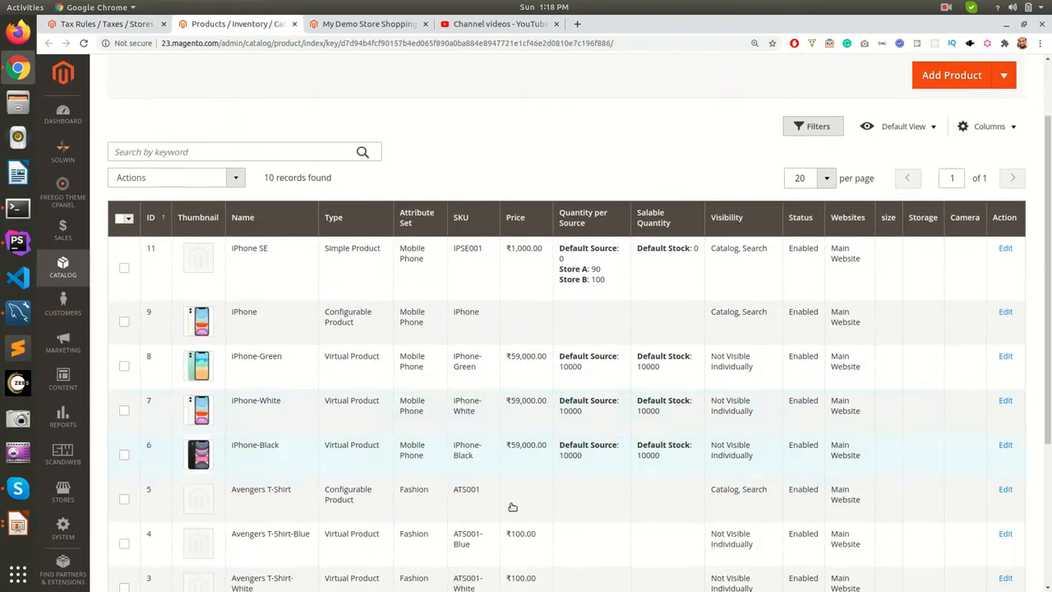
click(1007, 329)
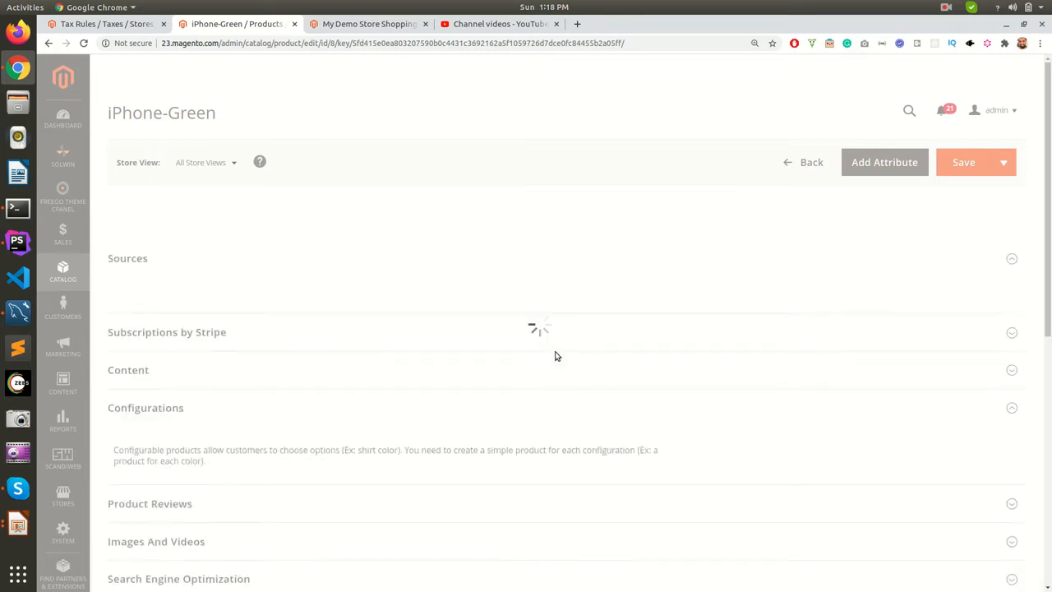
scroll(557, 356, down, 4)
scroll(556, 356, down, 8)
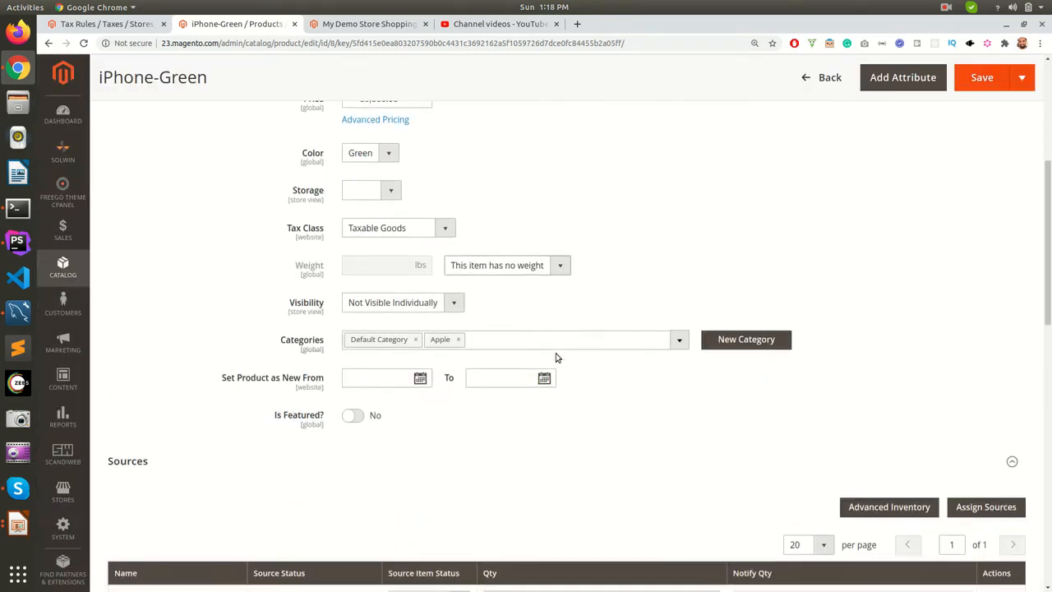
scroll(551, 366, up, 5)
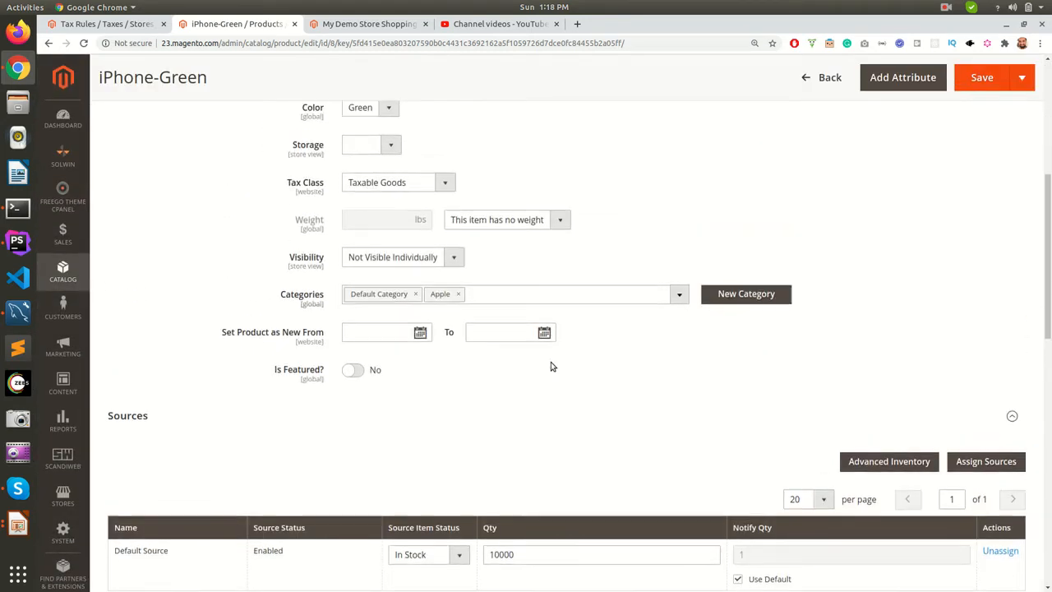
click(392, 227)
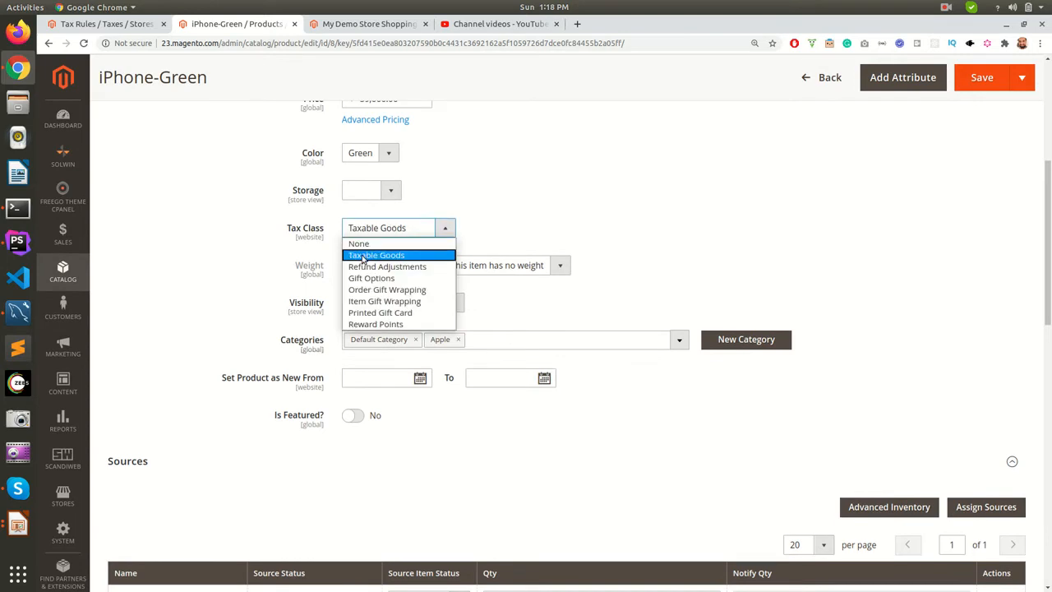
click(383, 256)
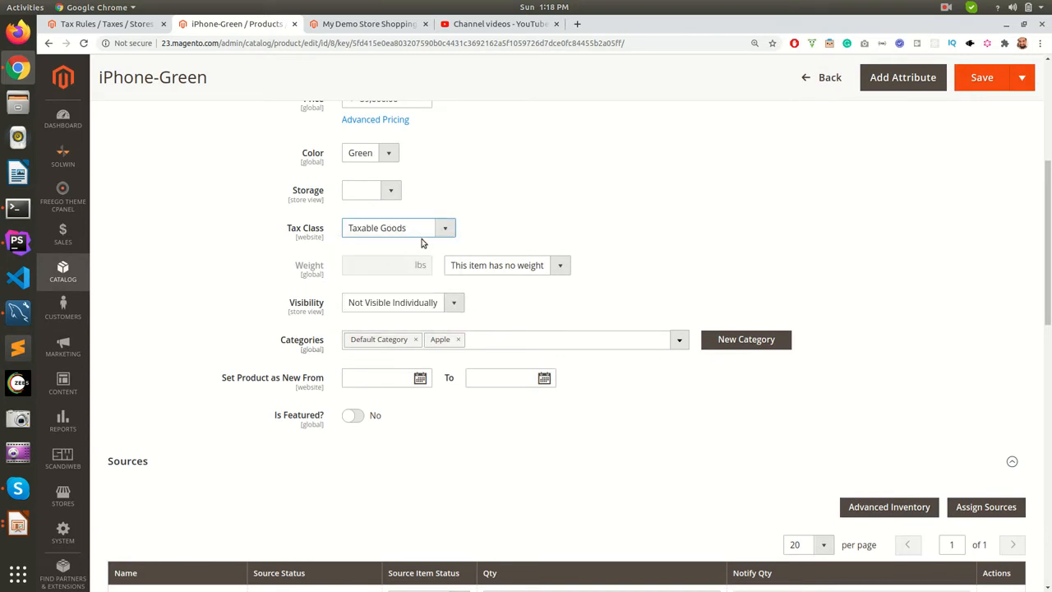
click(947, 8)
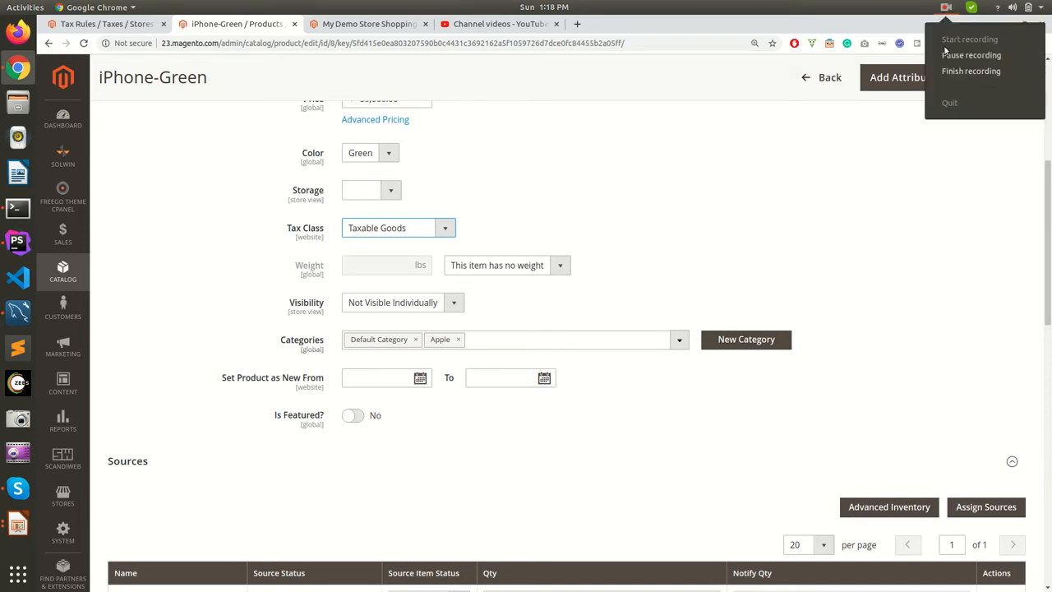
click(947, 55)
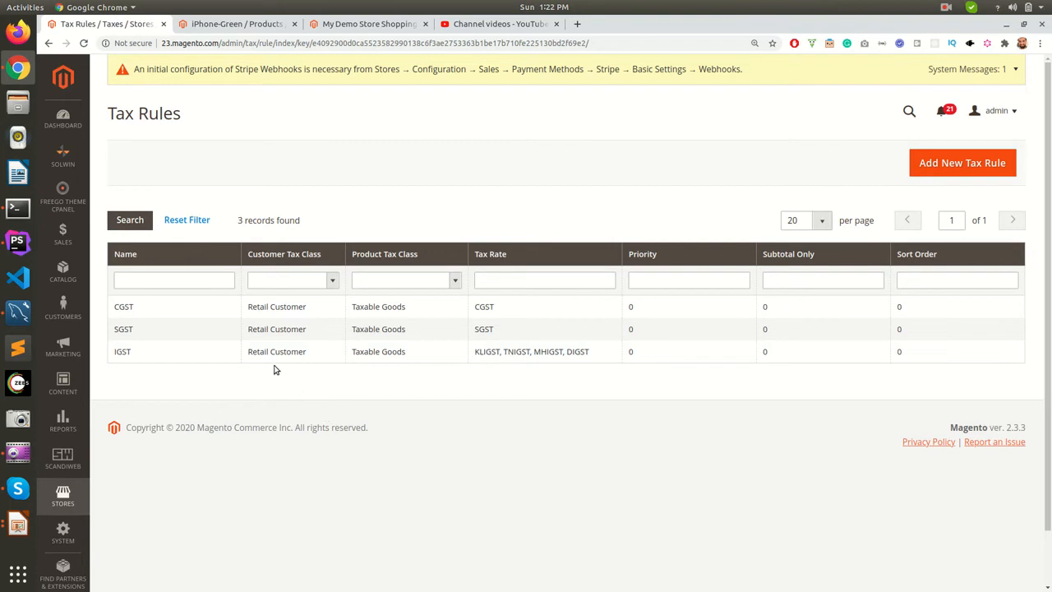
Open the IGST tax rule, examine its name and selected tax rates, and leave it without saving
click(454, 354)
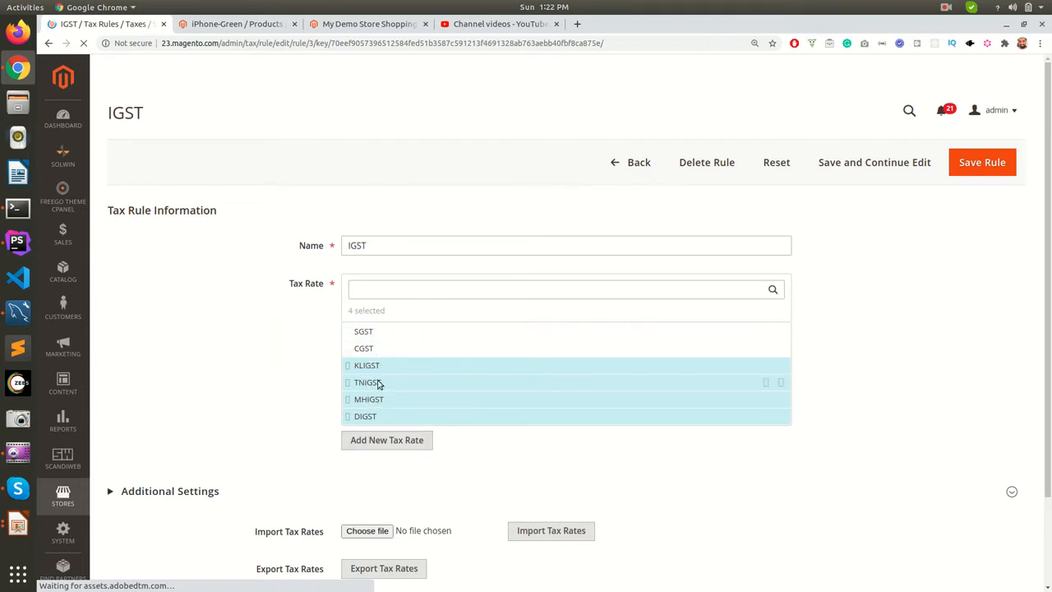
drag(368, 245, 294, 248)
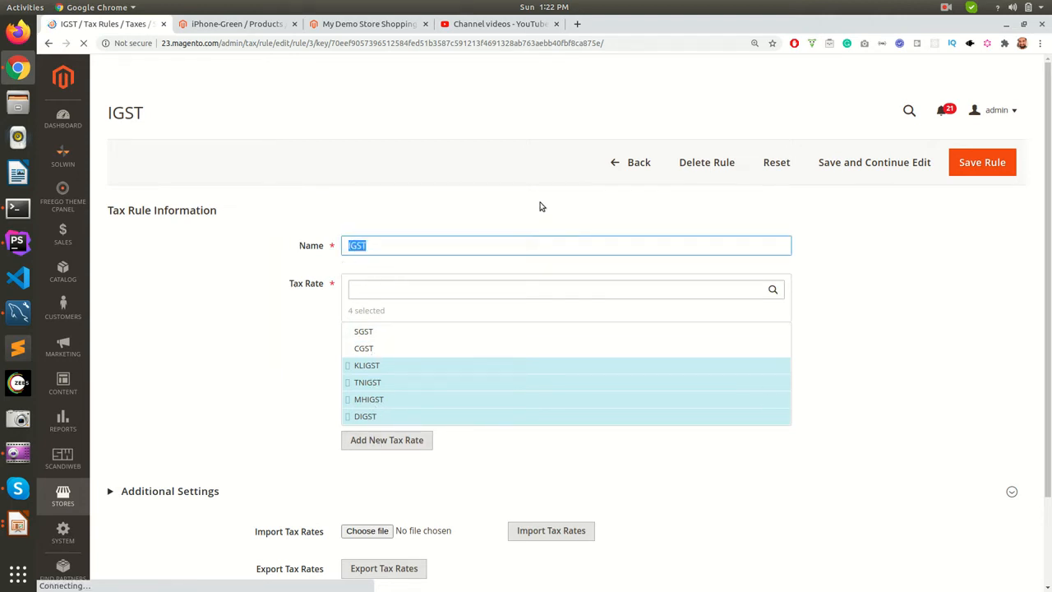
click(635, 162)
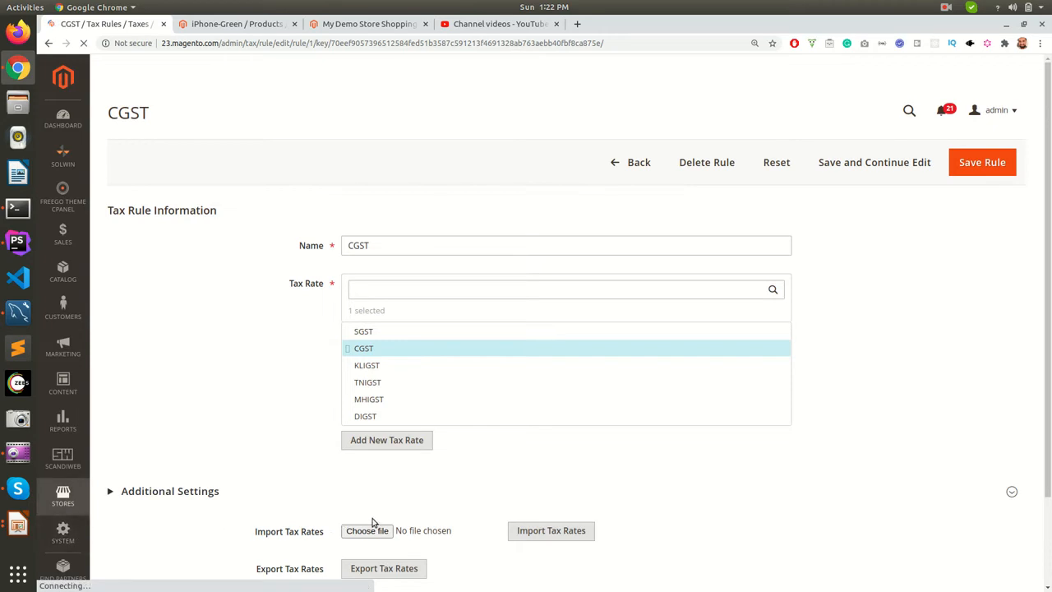
View the blank new tax rate form from within the CGST rule and close it without saving
click(394, 446)
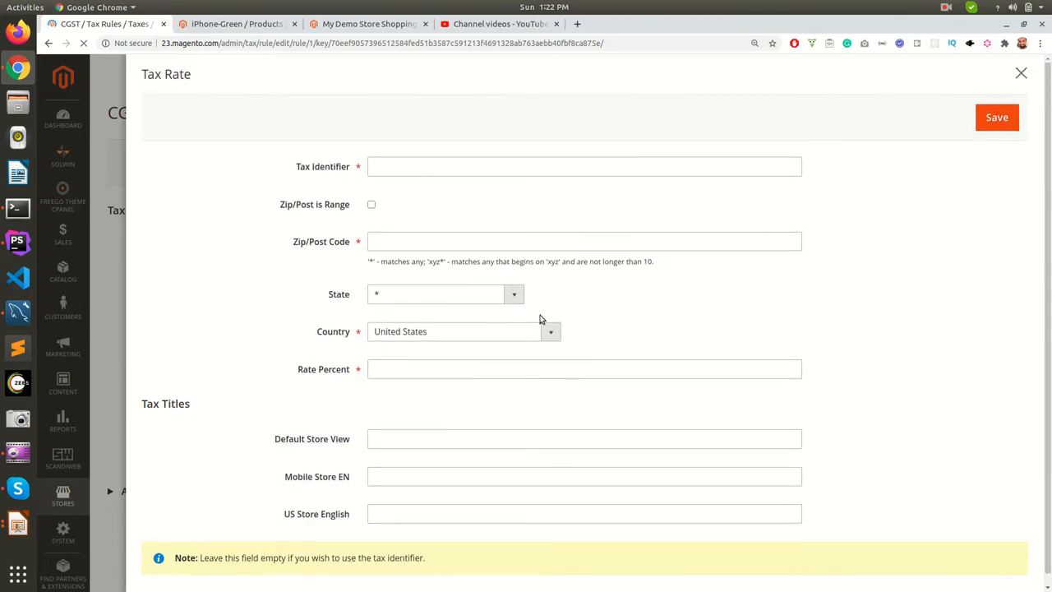
click(1020, 74)
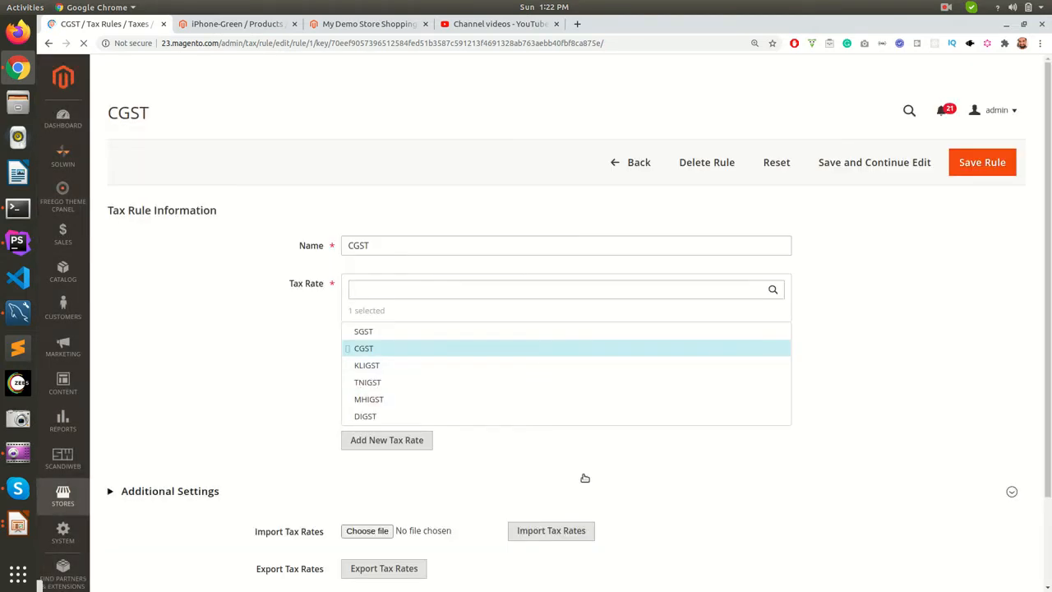
Leave the CGST rule, examine the tax rate selected in the SGST rule, and return to the Tax Rules list
click(634, 163)
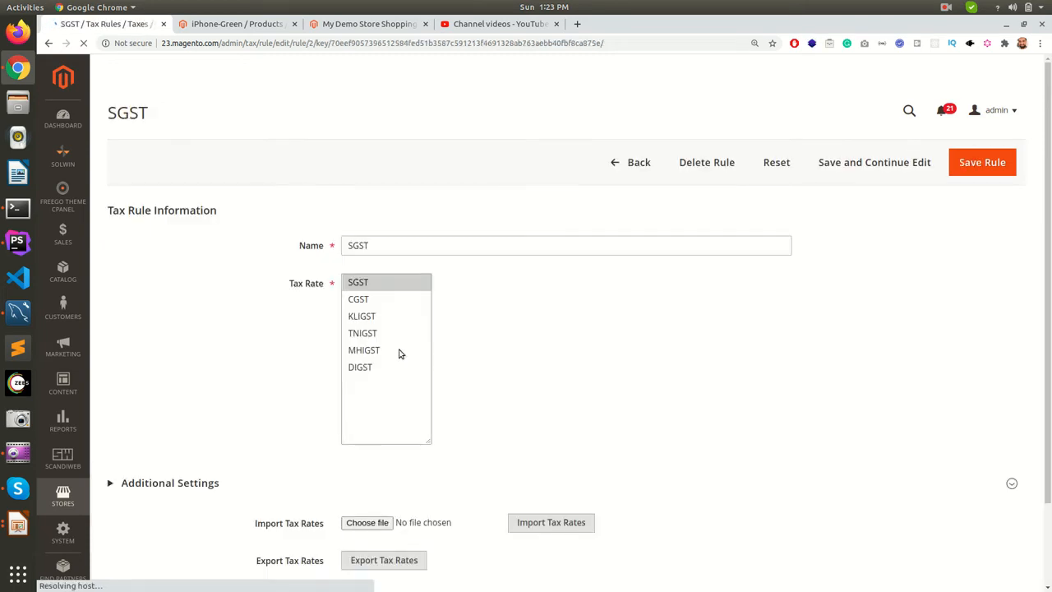
click(401, 352)
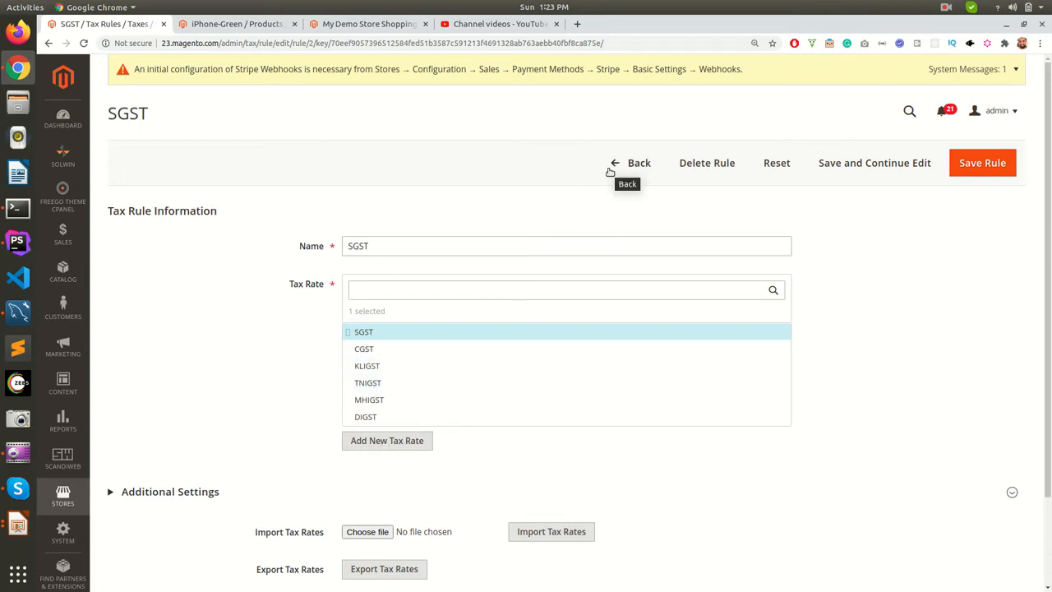
click(615, 170)
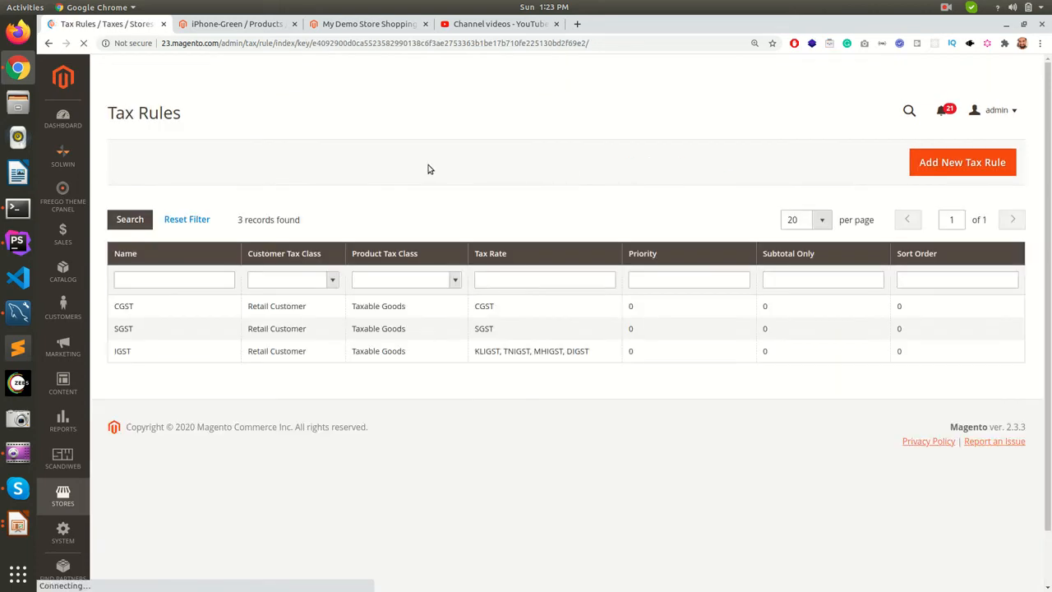
Check the Tax Class of the iPhone-Green product and review the tax summary in the storefront shopping cart
click(235, 25)
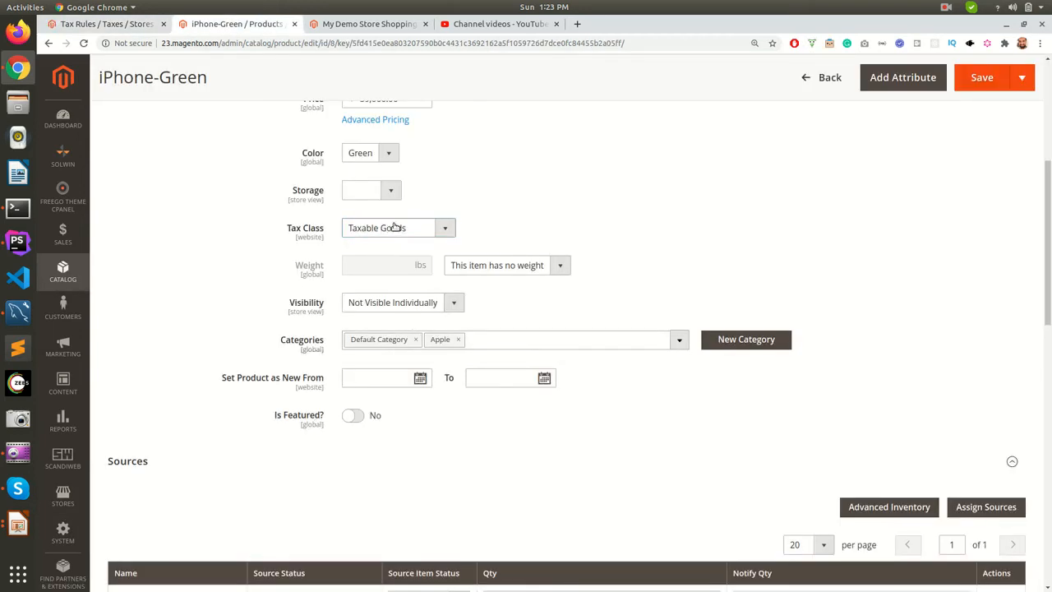
click(362, 23)
scroll(260, 89, up, 2)
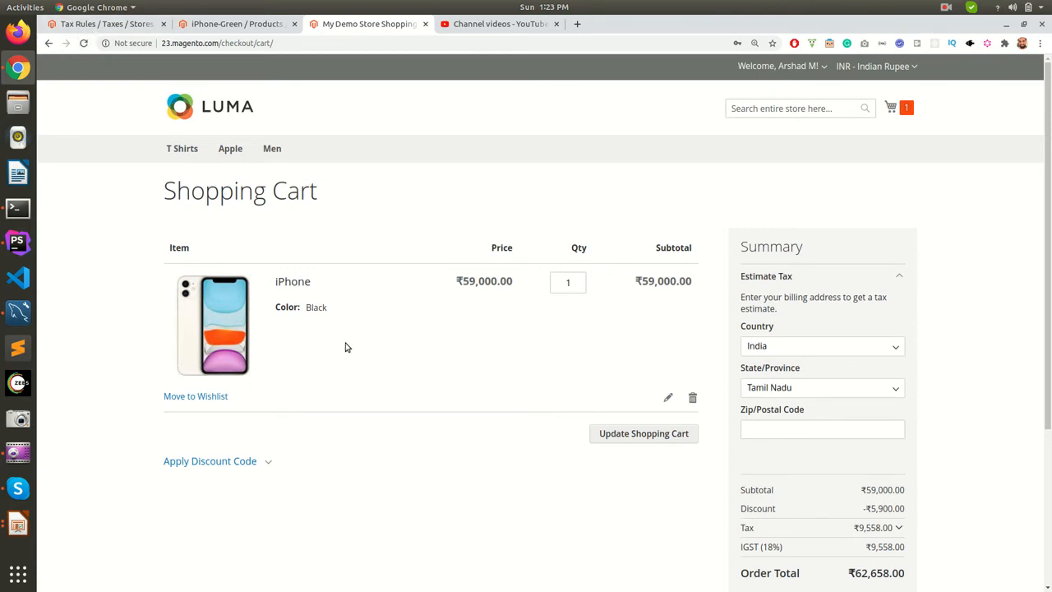
scroll(345, 347, down, 3)
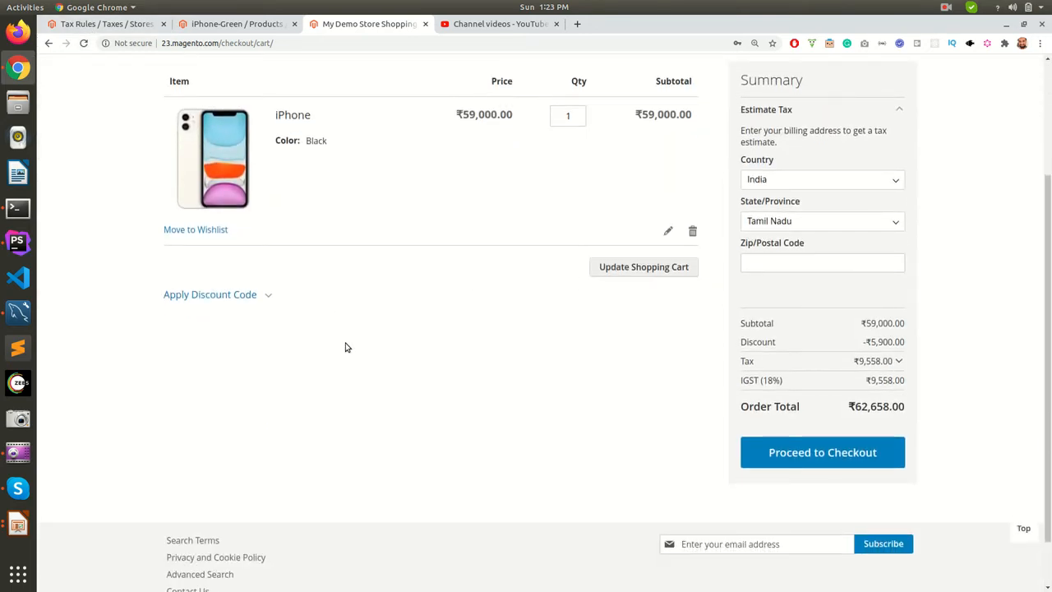
scroll(372, 327, up, 3)
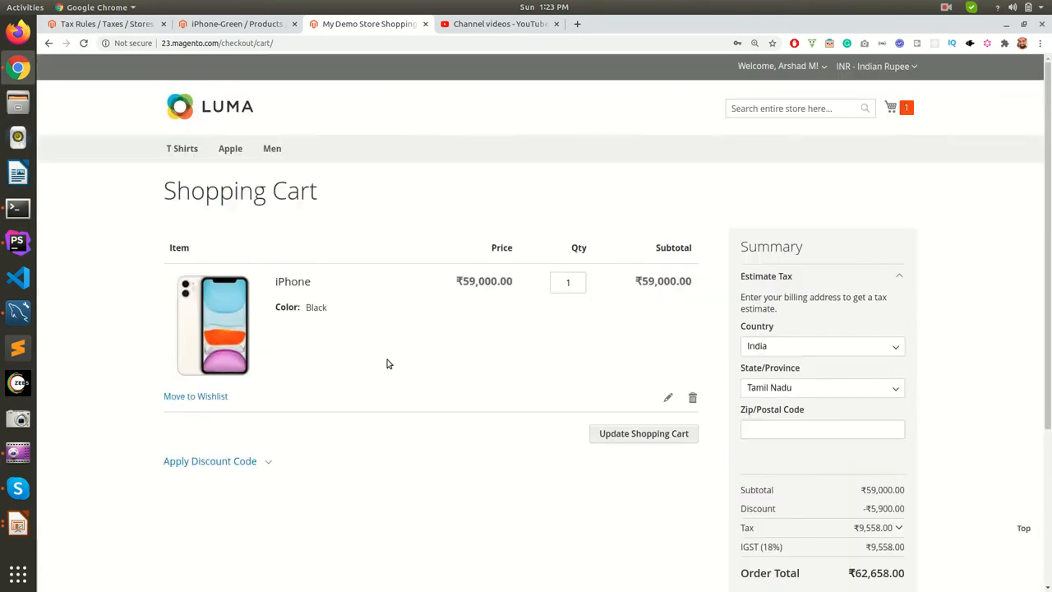
Open the iPhone from the storefront's Apple category and add it to the cart in Black
click(228, 157)
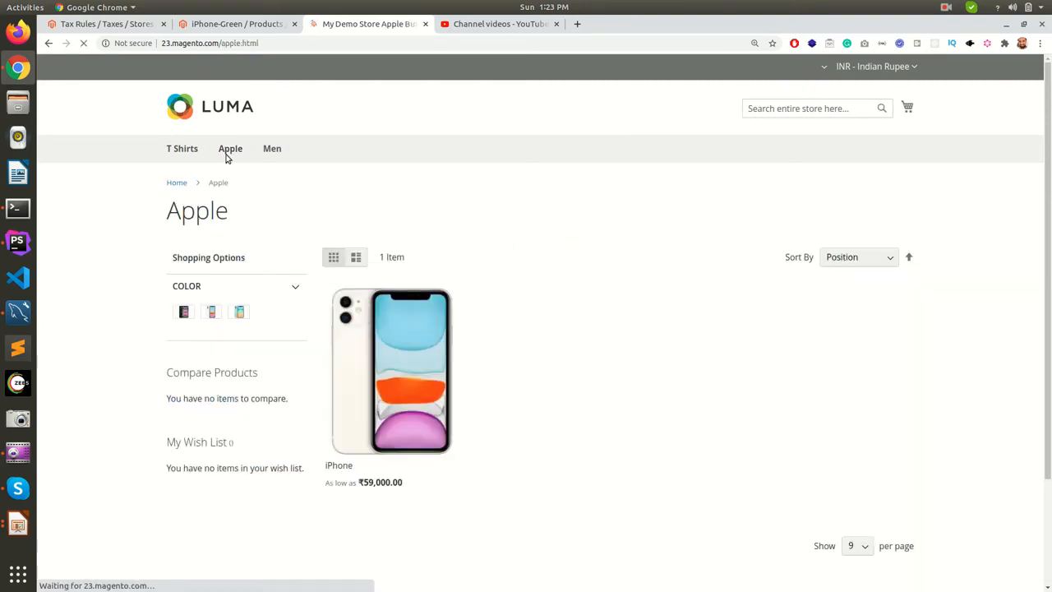
click(405, 360)
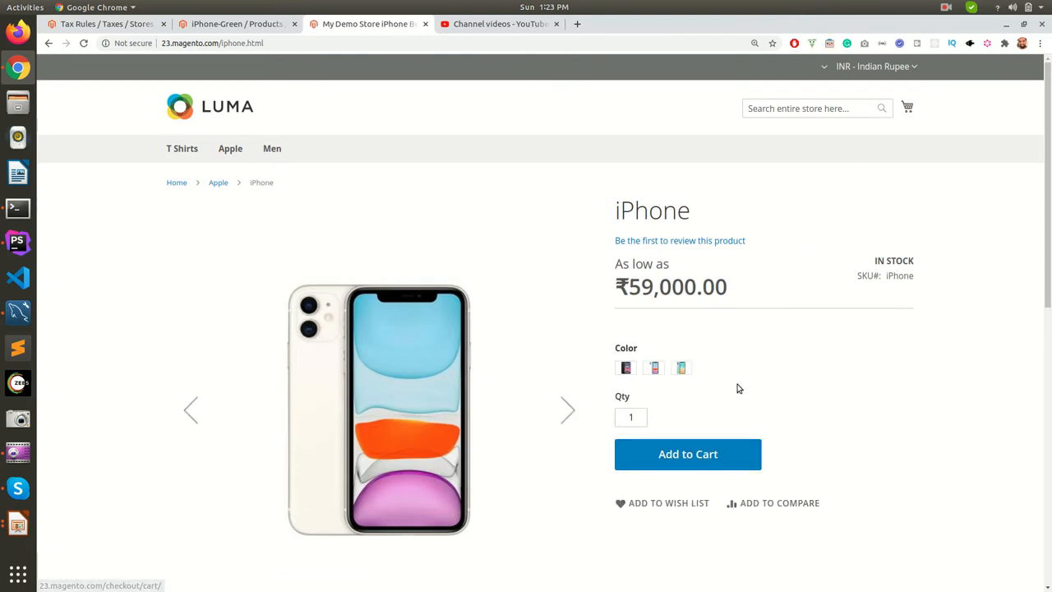
click(670, 461)
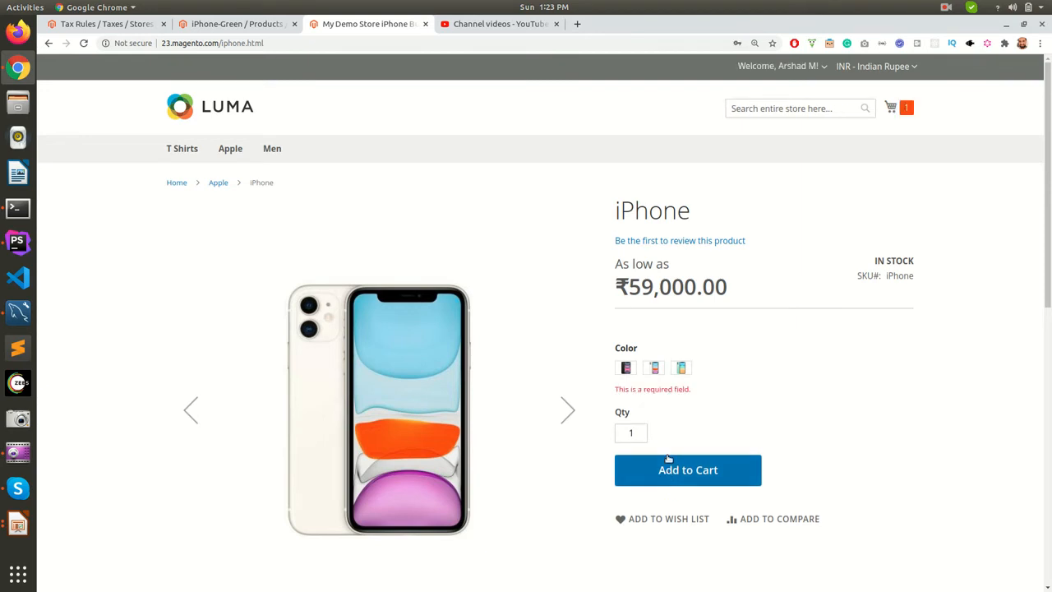
click(630, 370)
click(656, 452)
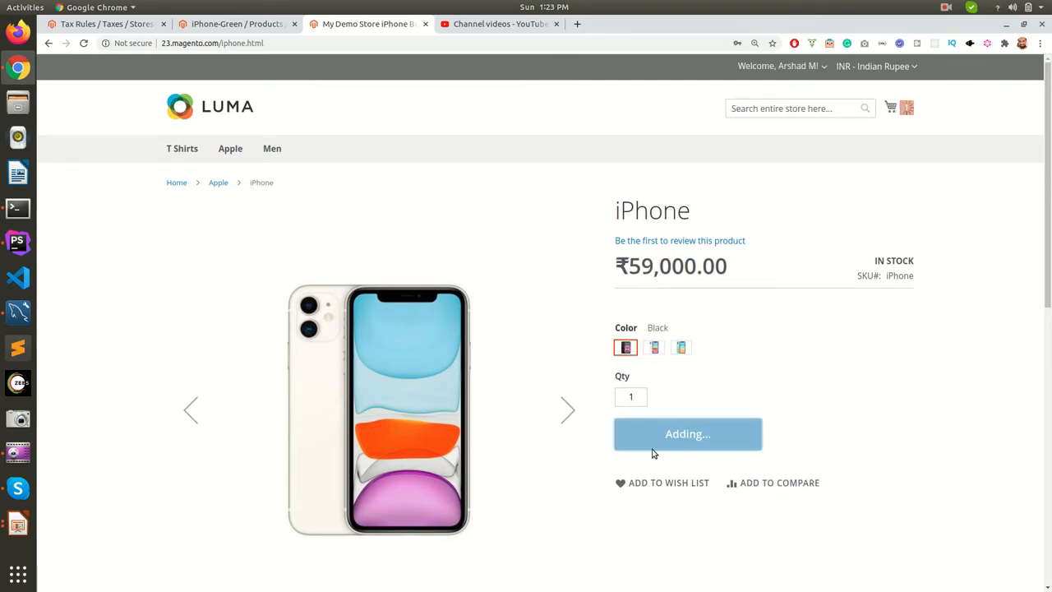
Open the full shopping cart and update the iPhone quantity to 1
click(888, 107)
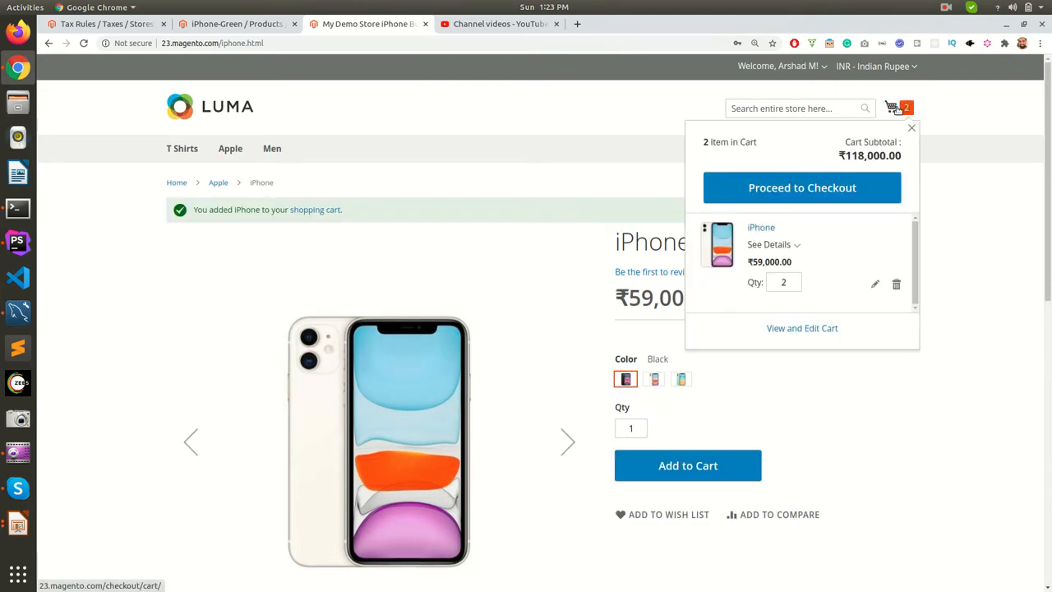
click(794, 332)
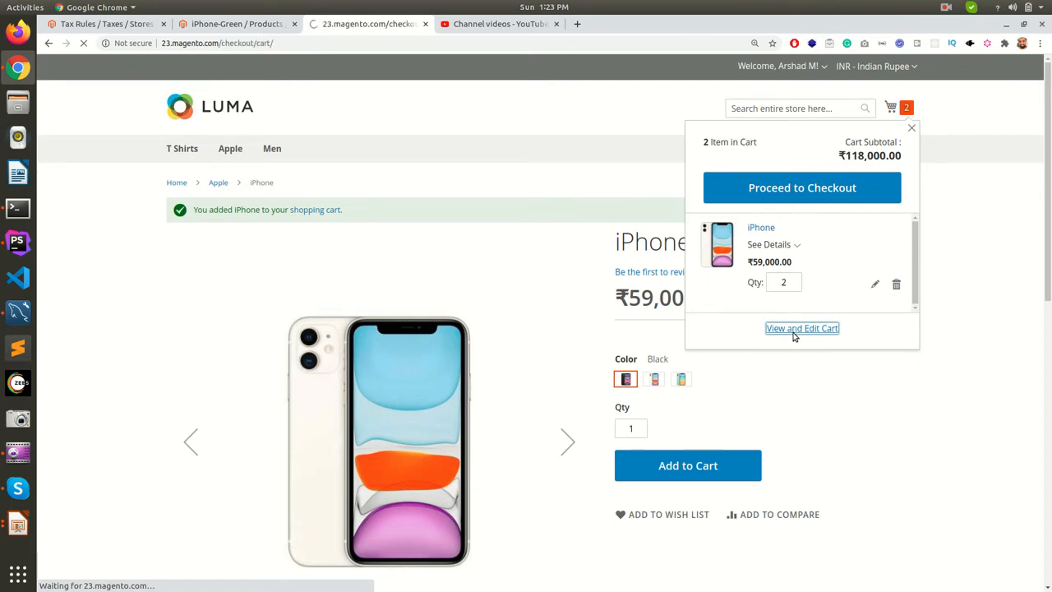
click(562, 284)
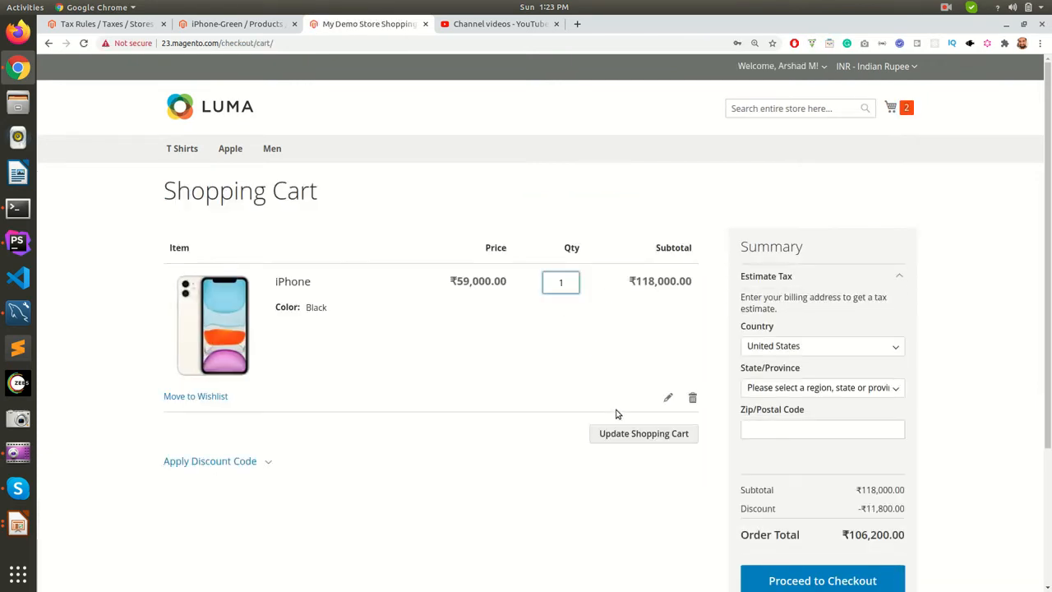
click(569, 382)
click(621, 441)
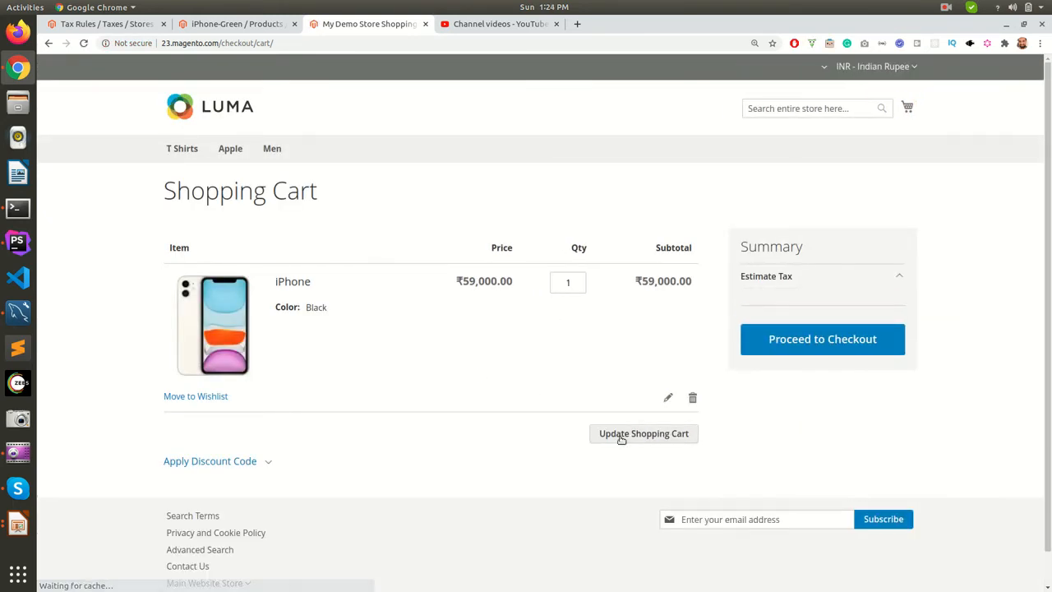
Set the cart's tax estimate to India as country and Karnataka as state, leaving the postal code empty
click(787, 277)
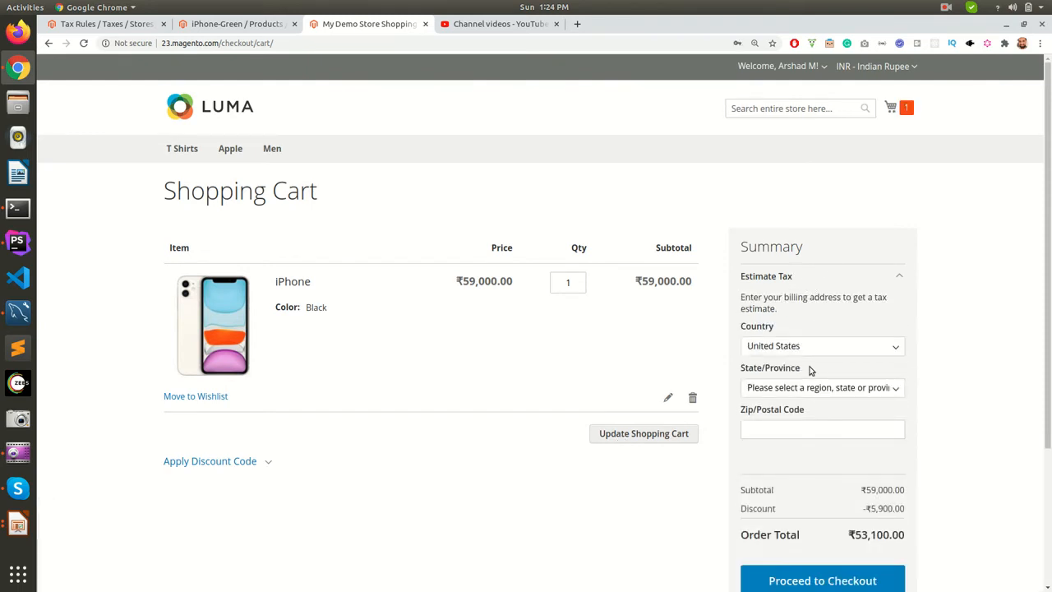
scroll(811, 367, down, 2)
scroll(810, 366, down, 1)
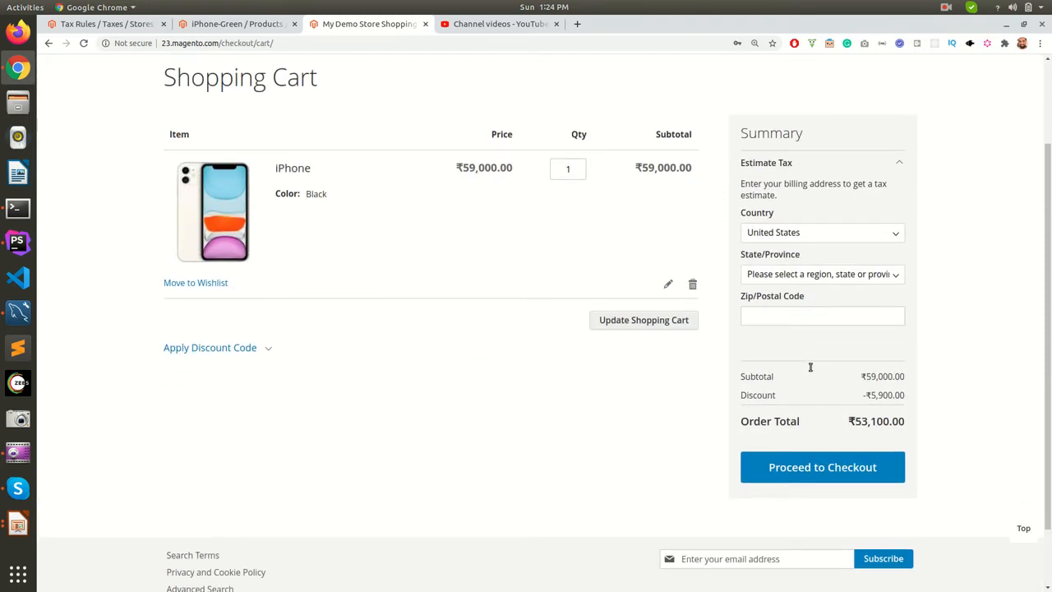
click(779, 234)
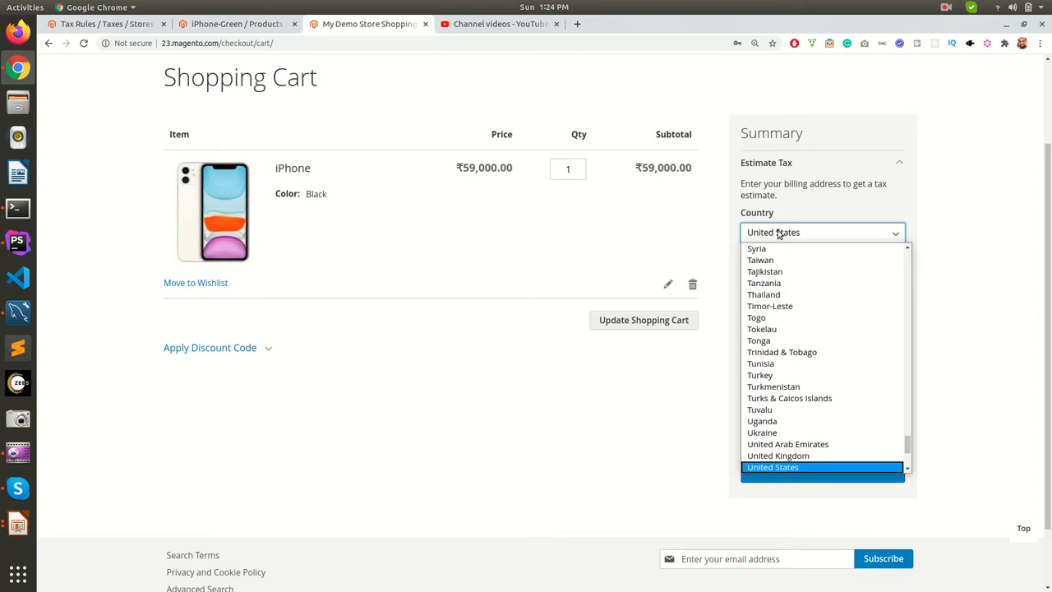
text(i)
click(777, 262)
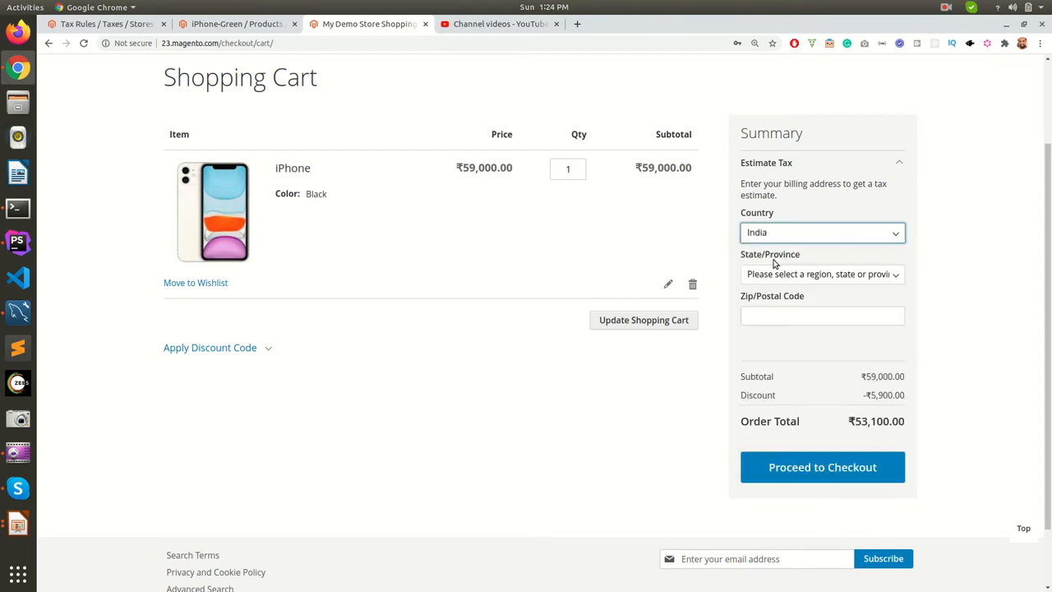
click(775, 274)
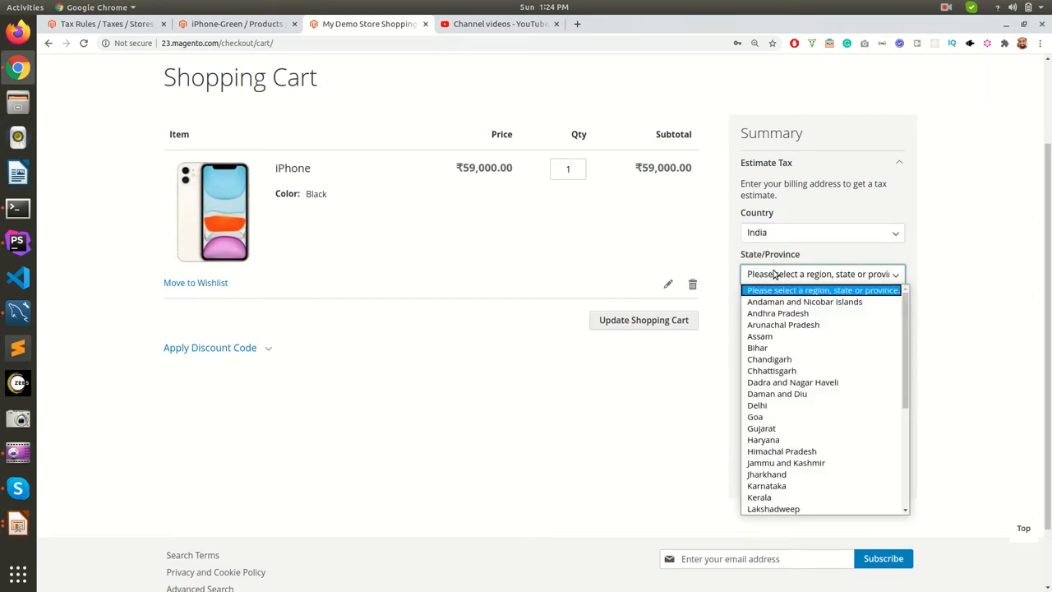
key(k)
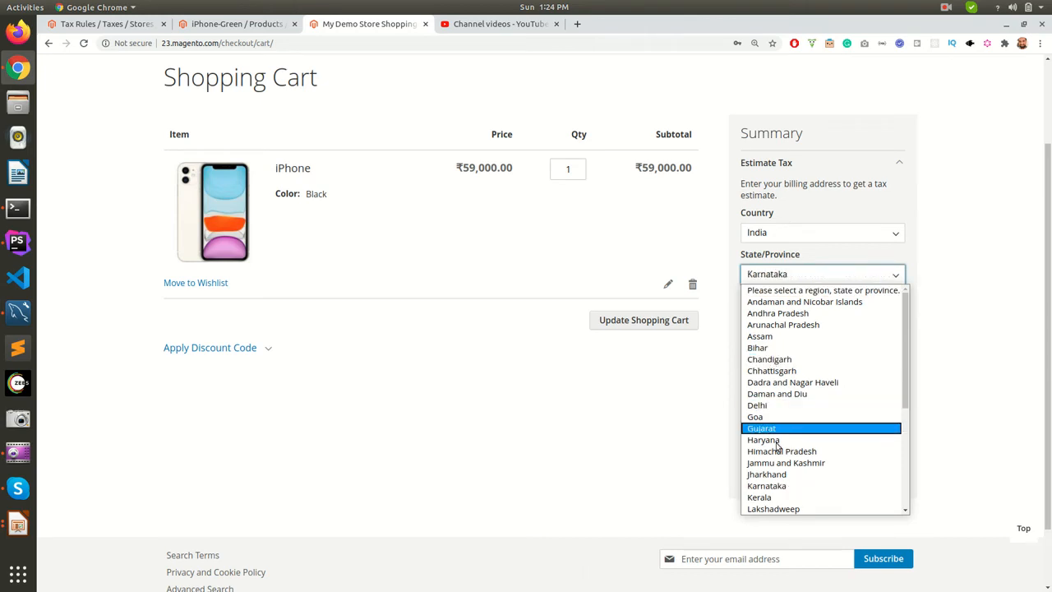
click(773, 487)
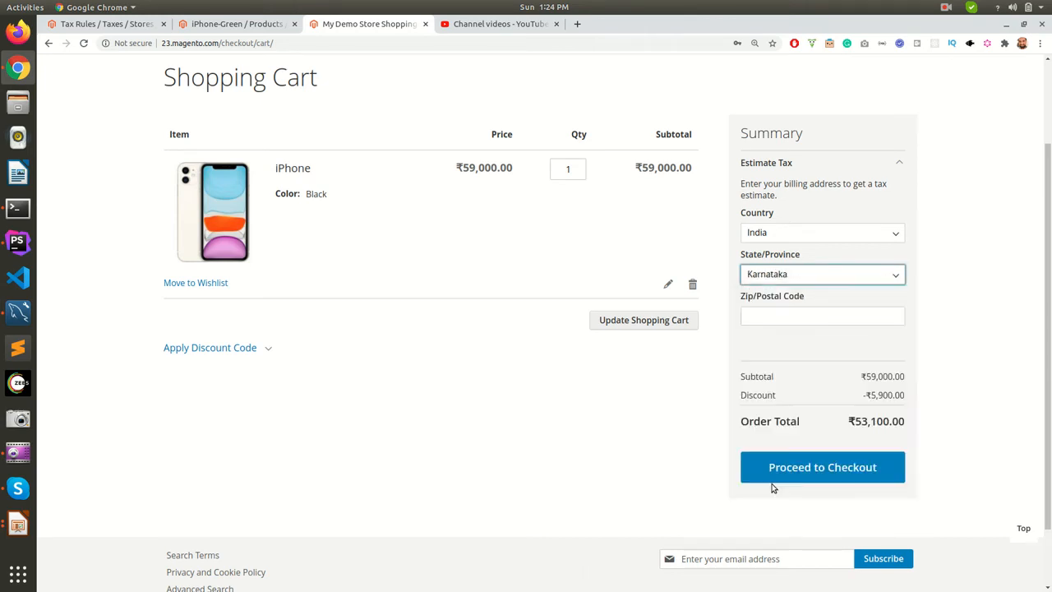
click(764, 318)
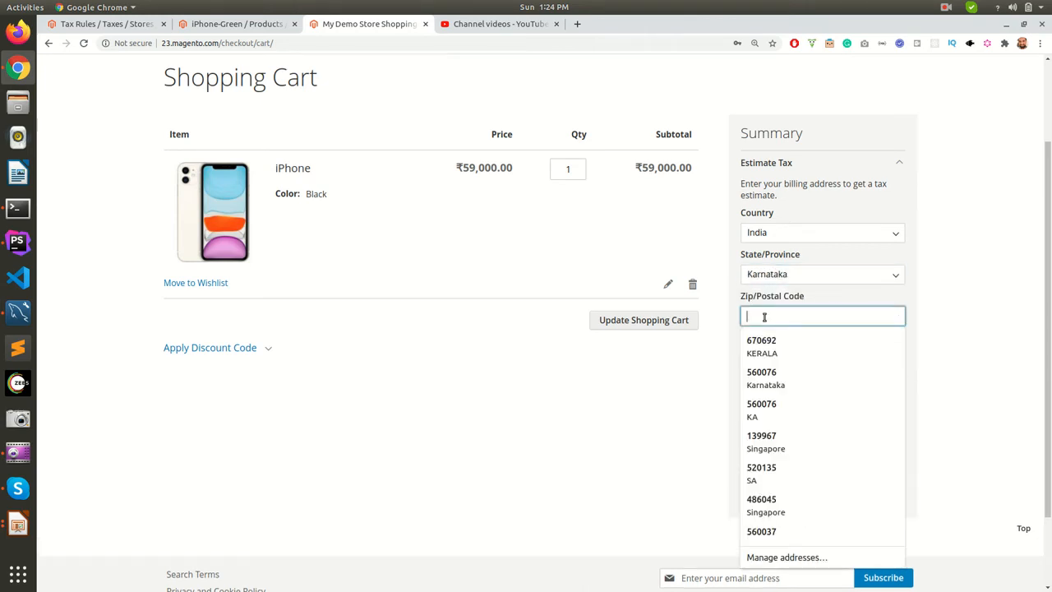
click(920, 329)
Expand the Tax line in the cart summary and examine the tax components applied for Karnataka
click(777, 417)
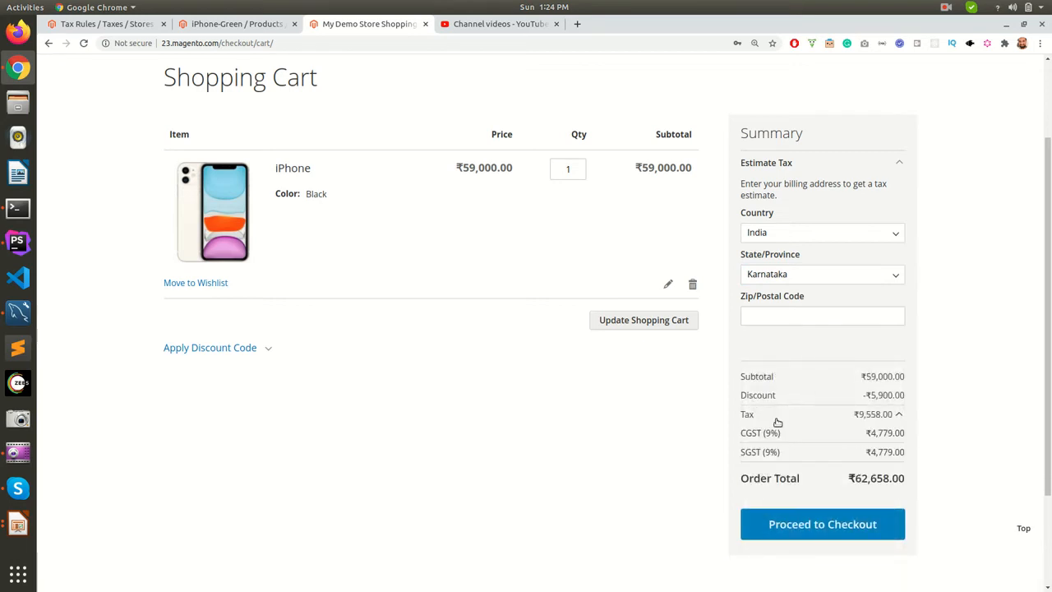
mouse_move(744, 434)
mouse_down()
mouse_move(745, 453)
mouse_move(911, 452)
mouse_move(742, 374)
mouse_move(747, 435)
mouse_up()
click(911, 452)
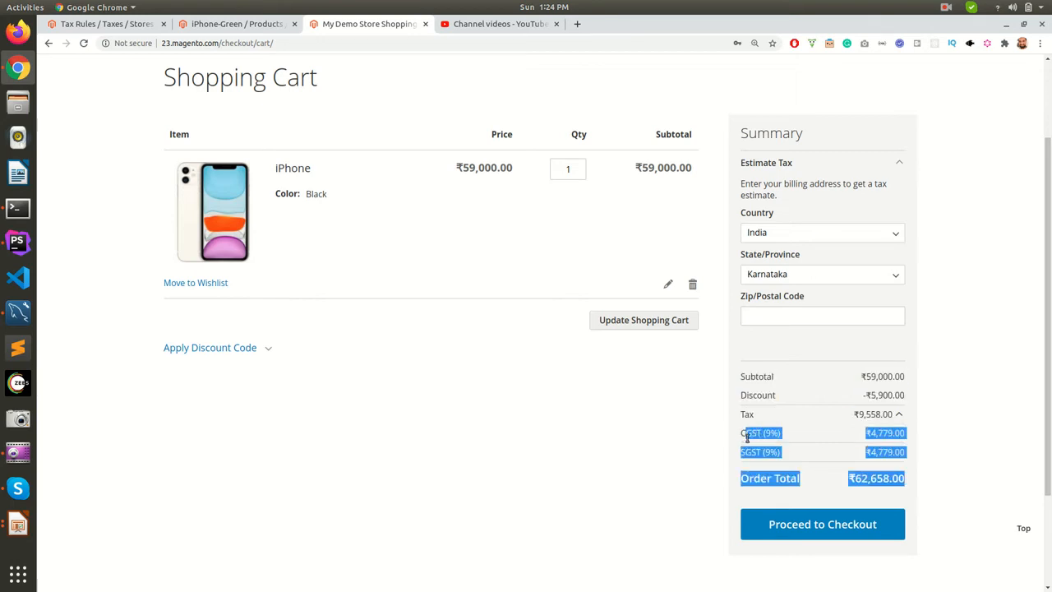
click(748, 438)
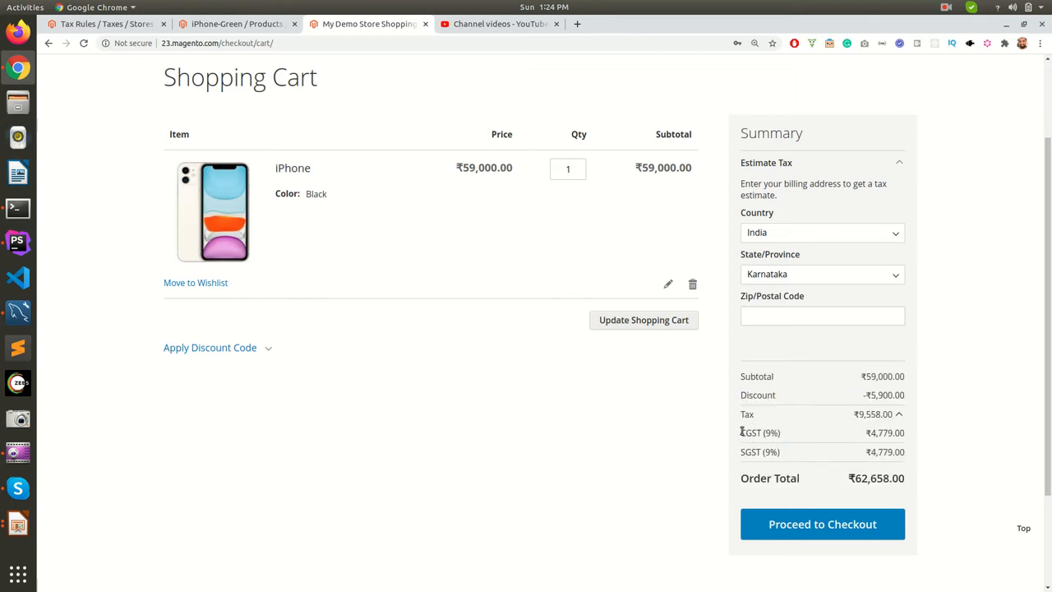
Change the tax estimate state to Kerala and examine the tax breakdown in the cart summary
click(774, 275)
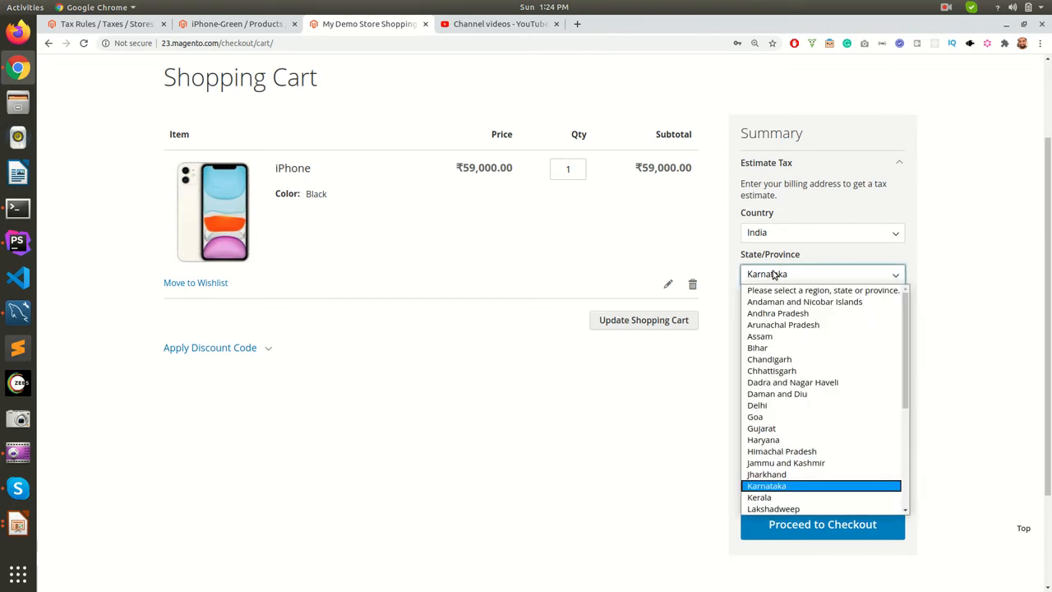
click(773, 485)
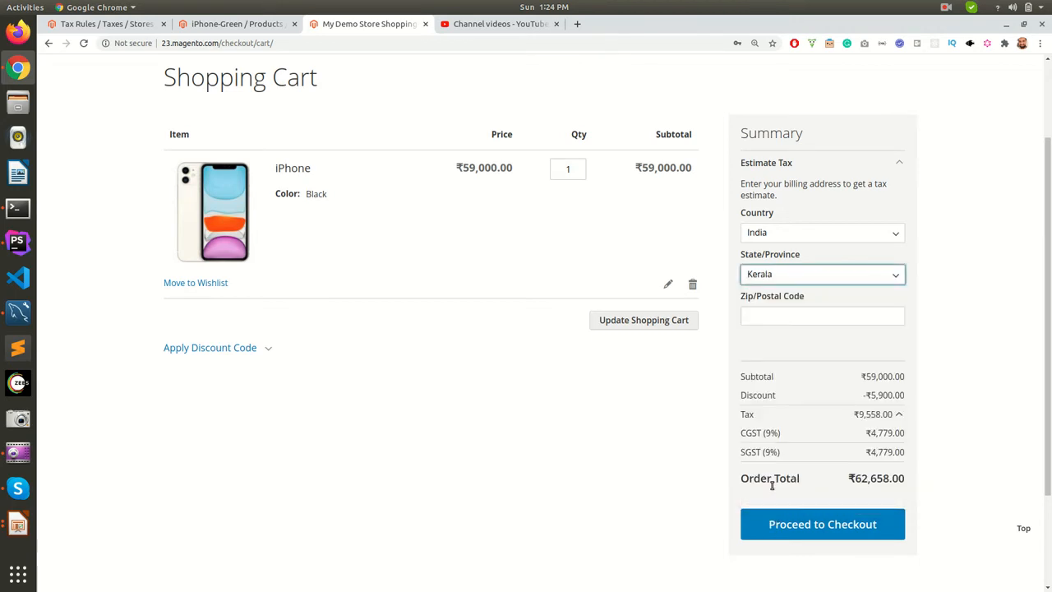
click(781, 420)
drag(742, 433, 905, 436)
click(905, 438)
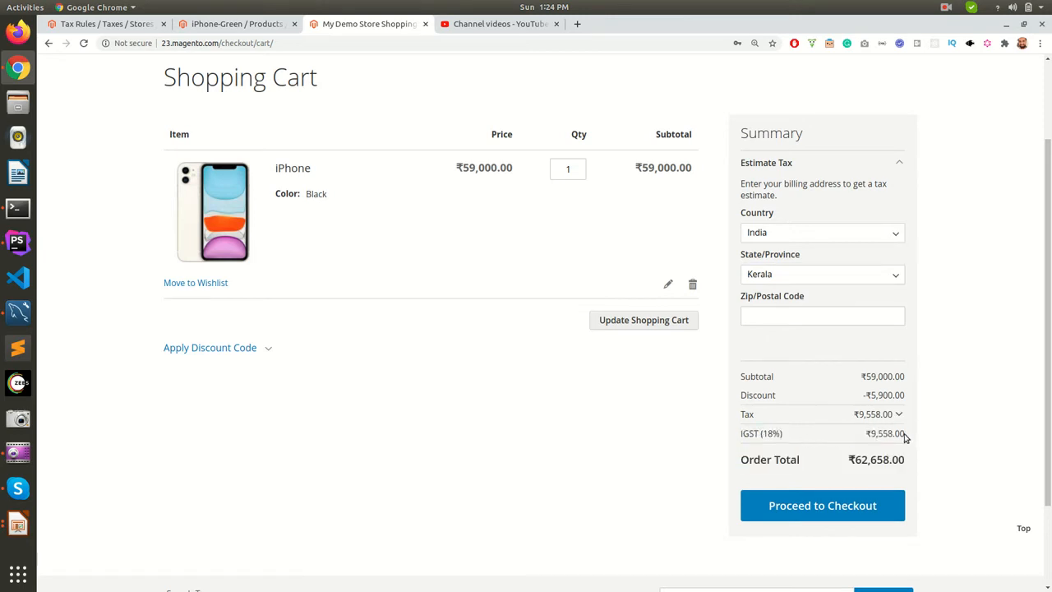
Estimate the cart tax for Delhi and expand the Tax line to check its breakdown
click(790, 280)
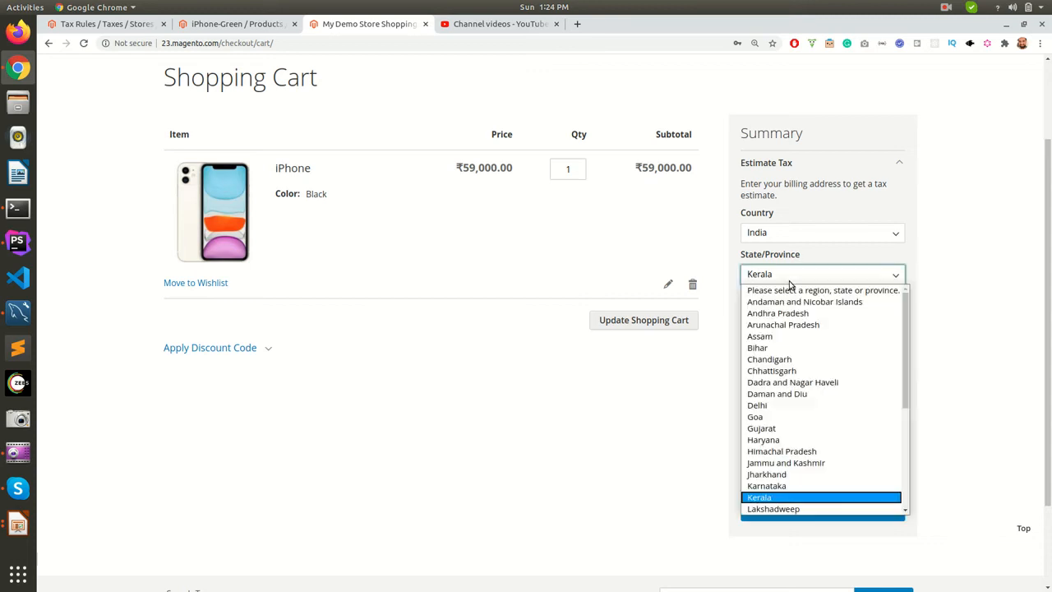
key(d)
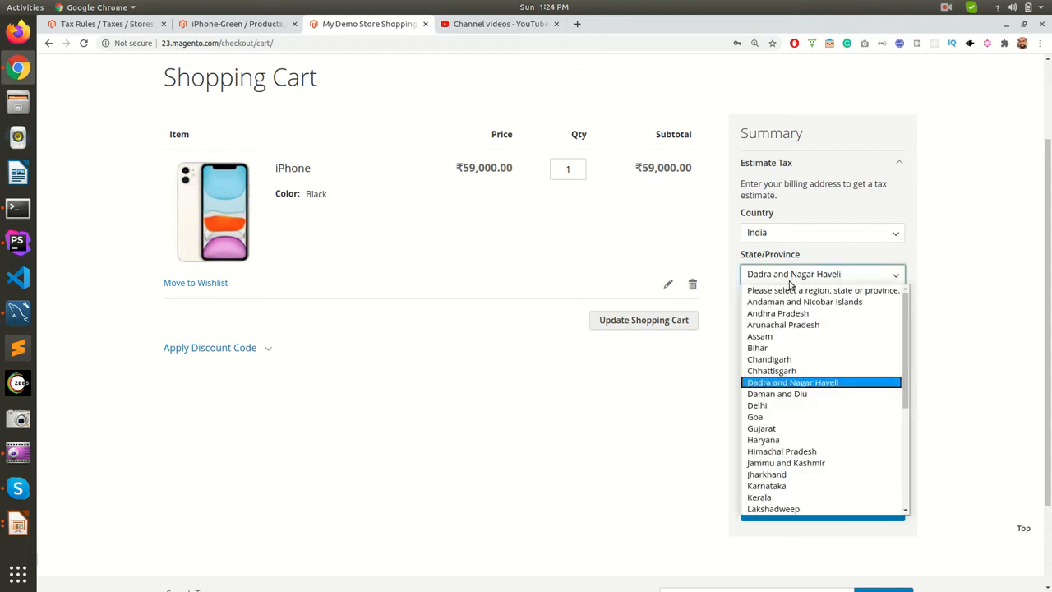
click(773, 407)
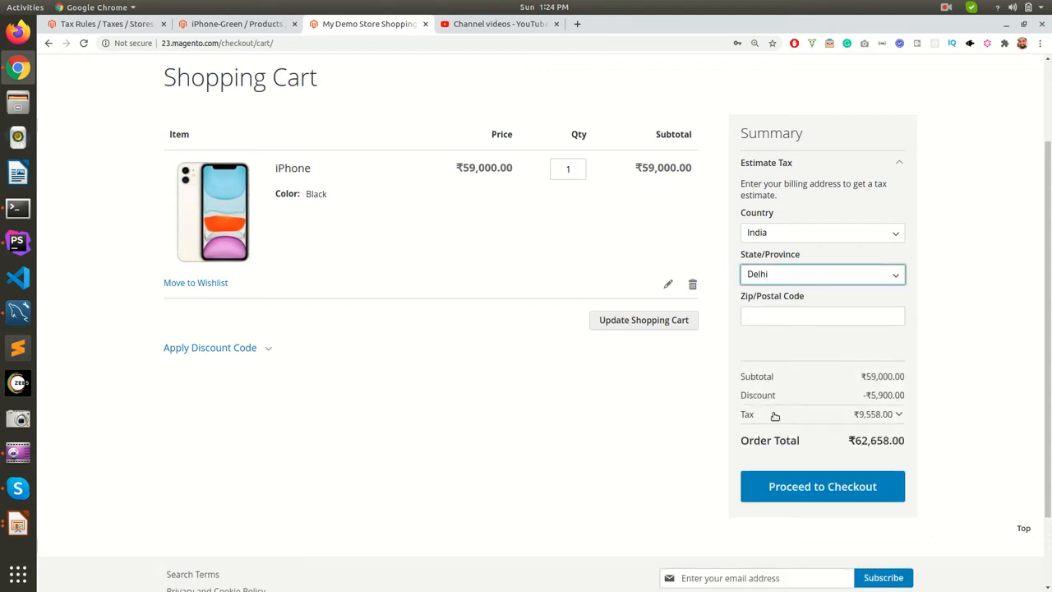
click(773, 415)
Set the tax estimate state to Tamil Nadu and expand the tax breakdown in the cart summary
click(785, 277)
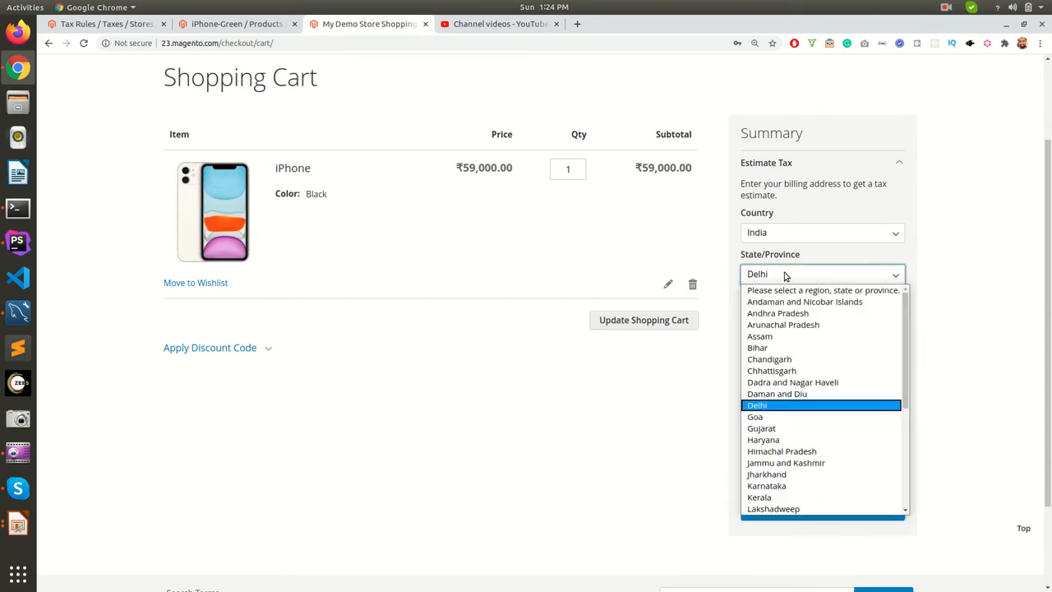
key(t)
click(771, 512)
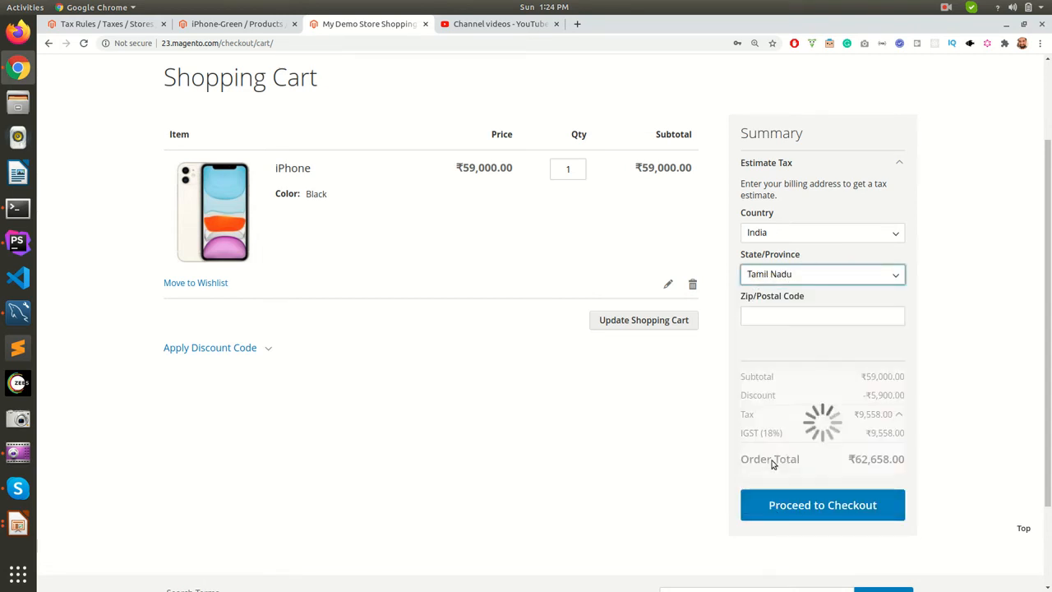
click(860, 415)
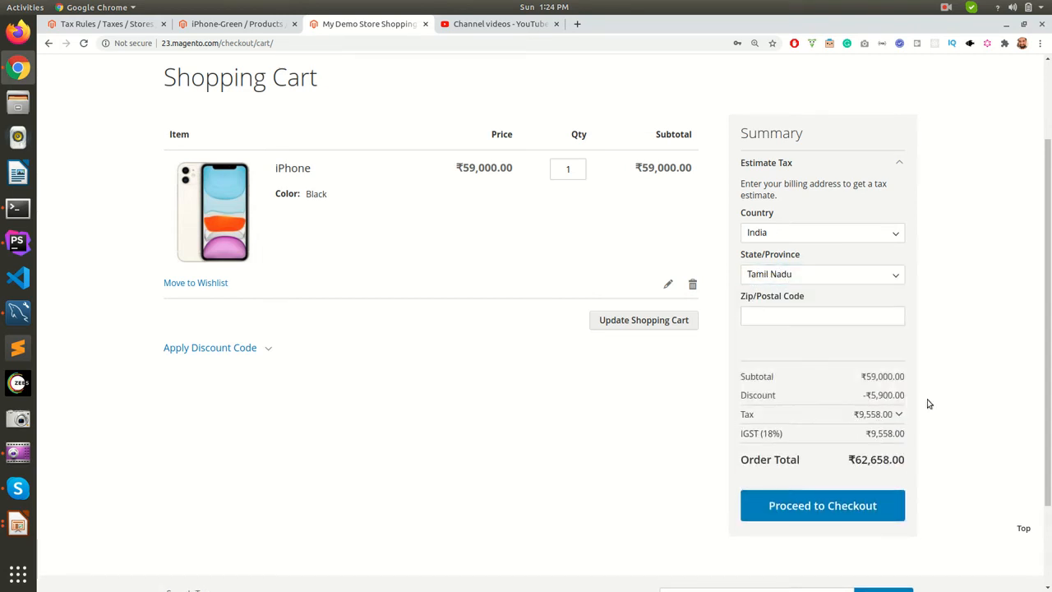
Change the tax estimate state in the cart summary to Karnataka
click(807, 271)
scroll(839, 403, down, 1)
scroll(829, 402, up, 1)
scroll(829, 402, up, 3)
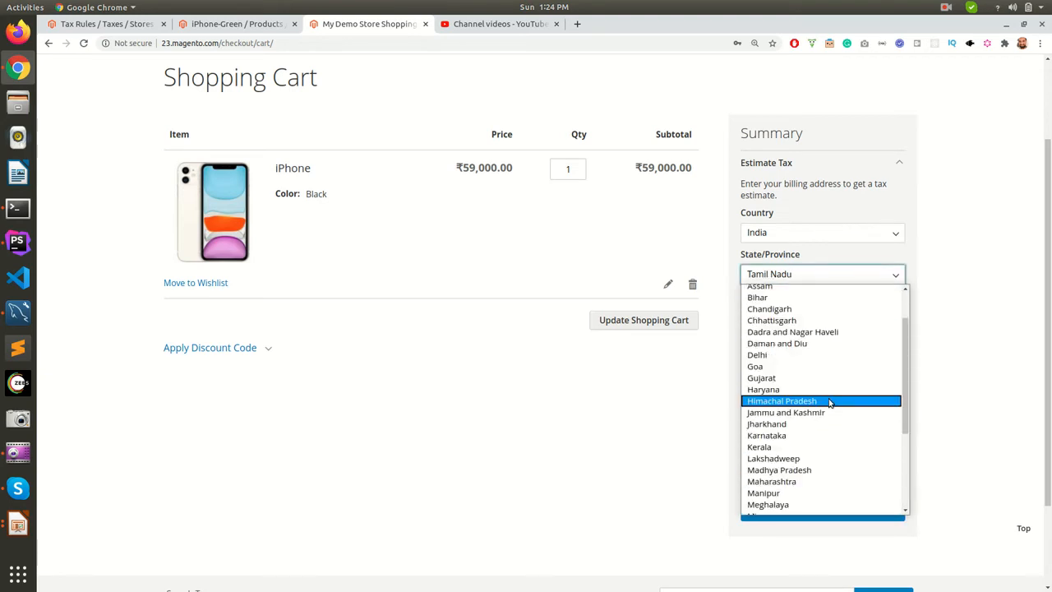
click(787, 436)
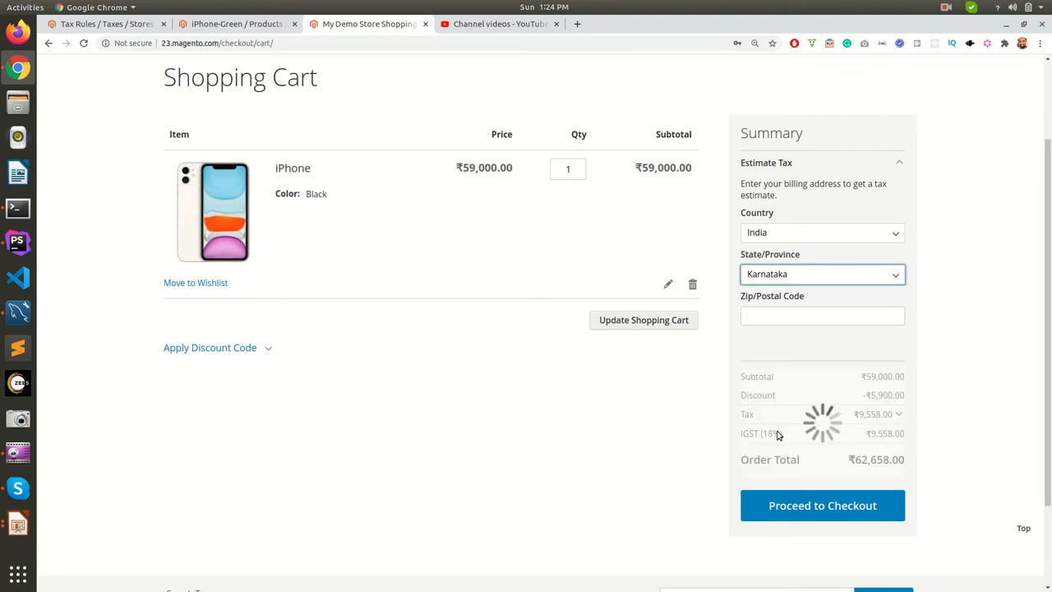
Expand the Tax line in the cart summary to check its components for Karnataka, and proceed to checkout
click(757, 419)
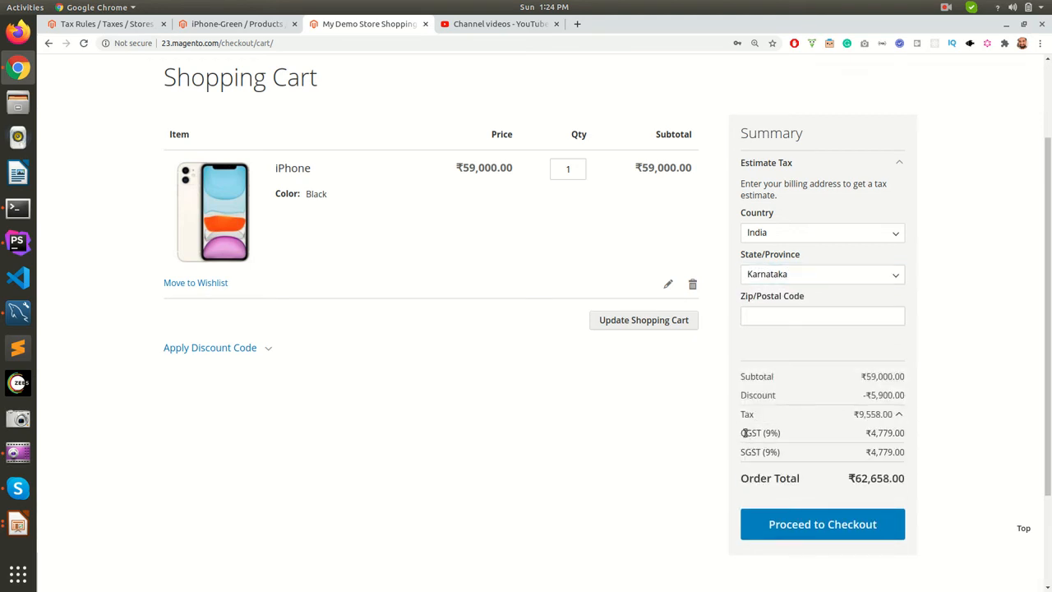
drag(749, 433, 794, 451)
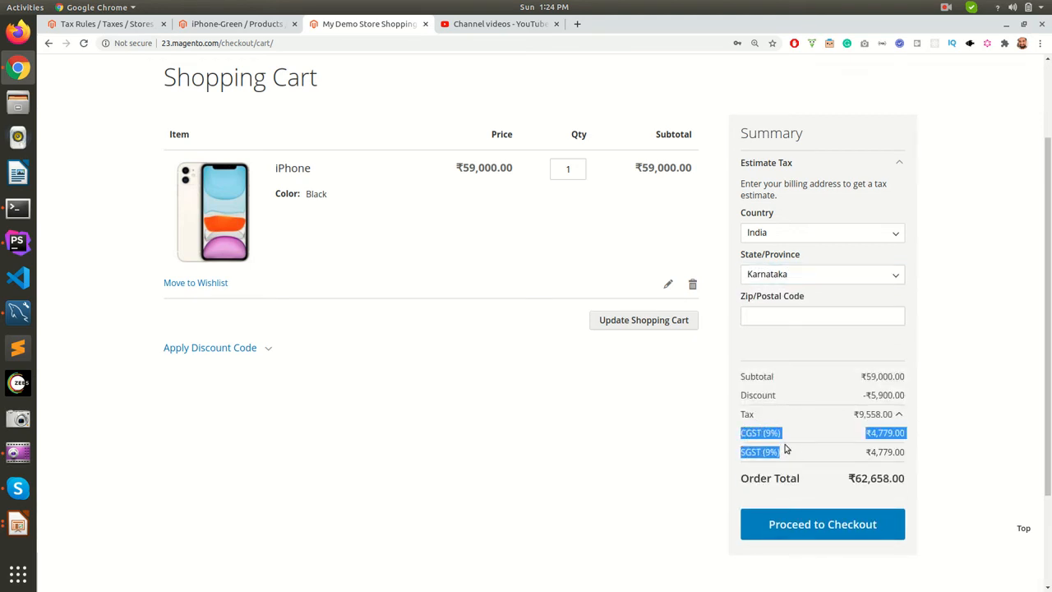
click(691, 464)
click(822, 533)
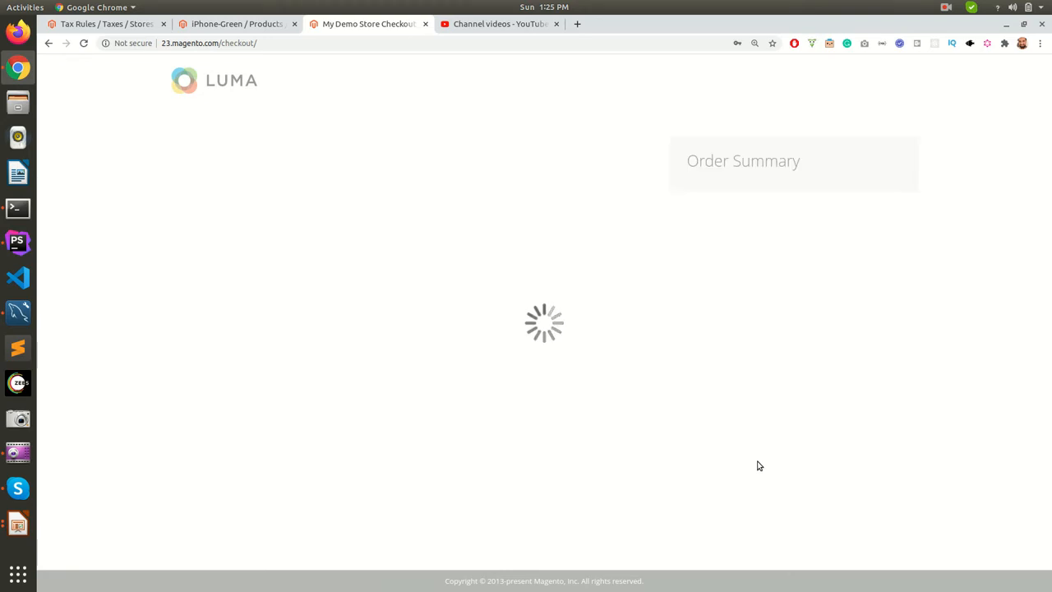
Switch to the Magento admin and open the Tax settings of the Sales section in the store configuration
click(88, 25)
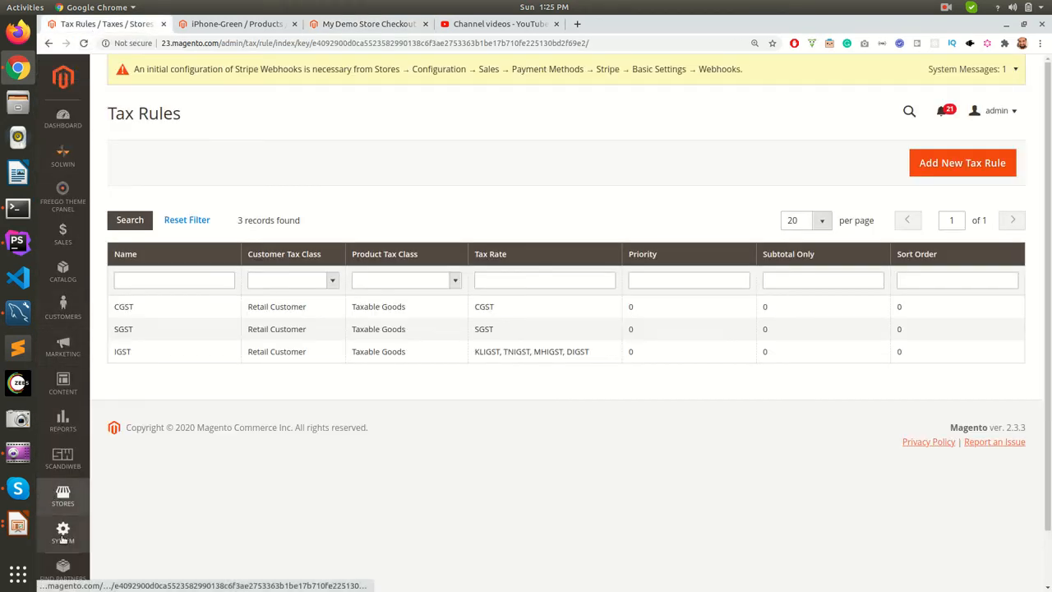
click(63, 535)
click(62, 494)
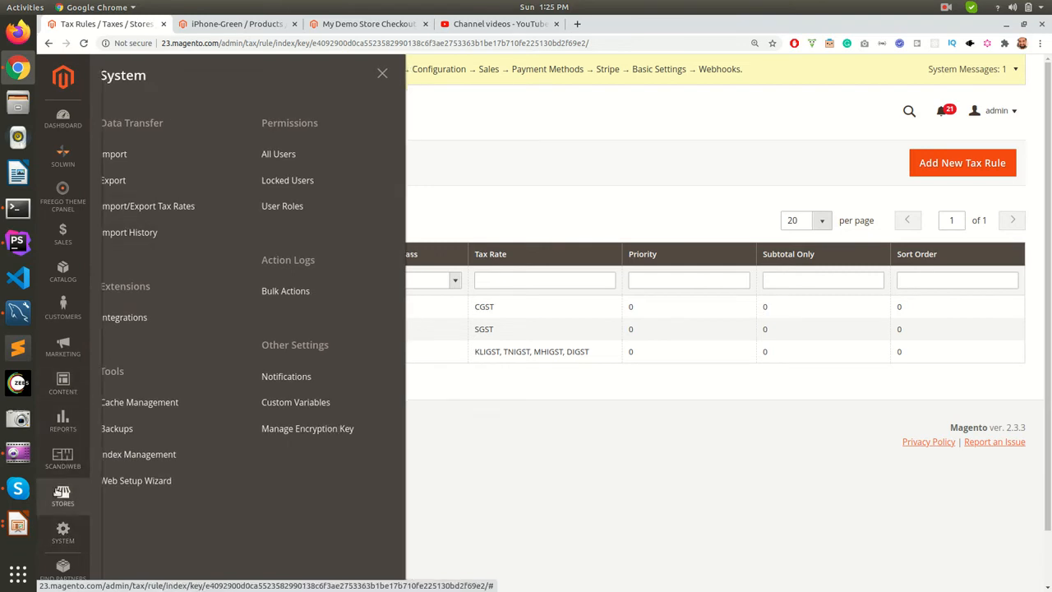
click(129, 183)
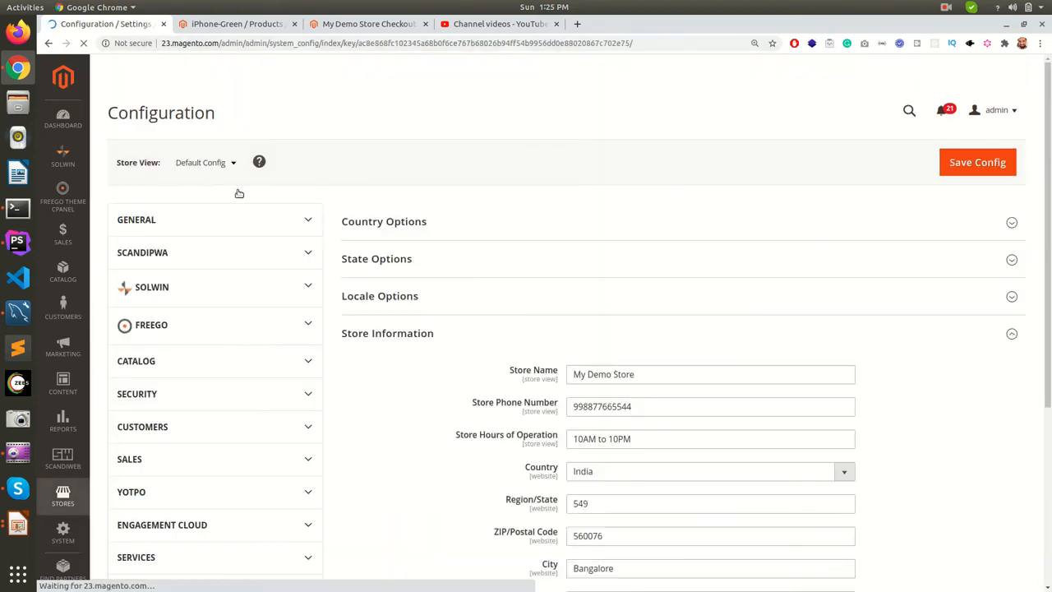
scroll(258, 305, down, 5)
scroll(259, 307, up, 2)
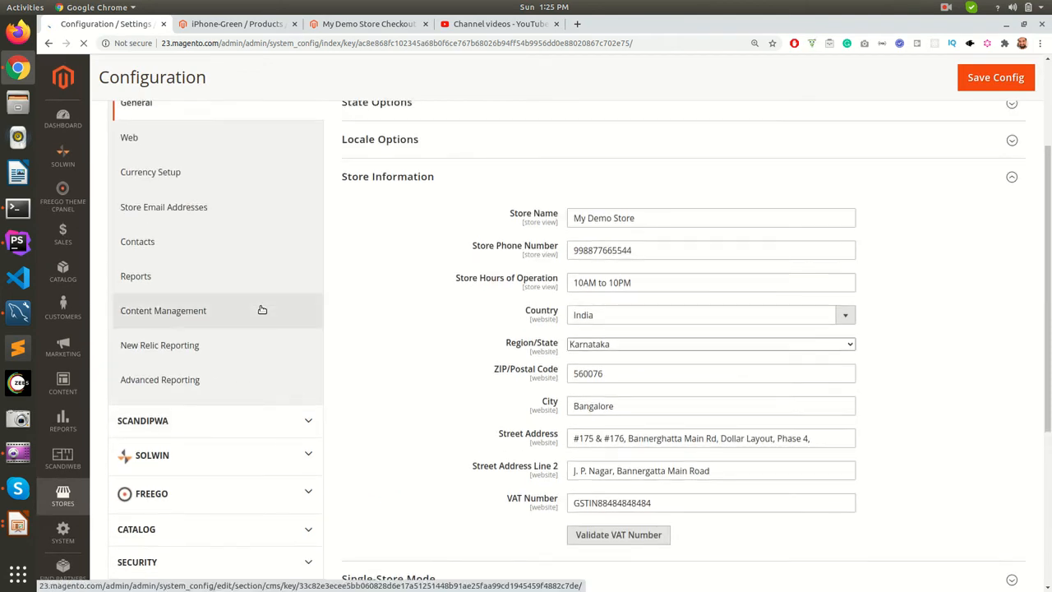
scroll(260, 308, down, 5)
click(183, 346)
scroll(182, 345, down, 3)
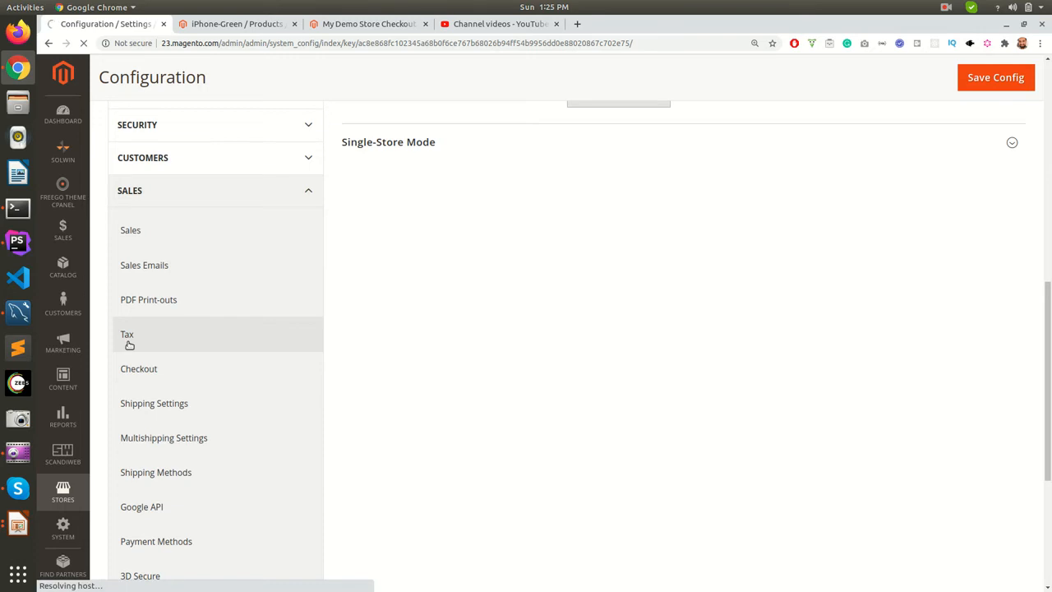
Check the Display Full Tax Summary option in the Orders, Invoices, Credit Memos Display Settings
scroll(301, 401, down, 10)
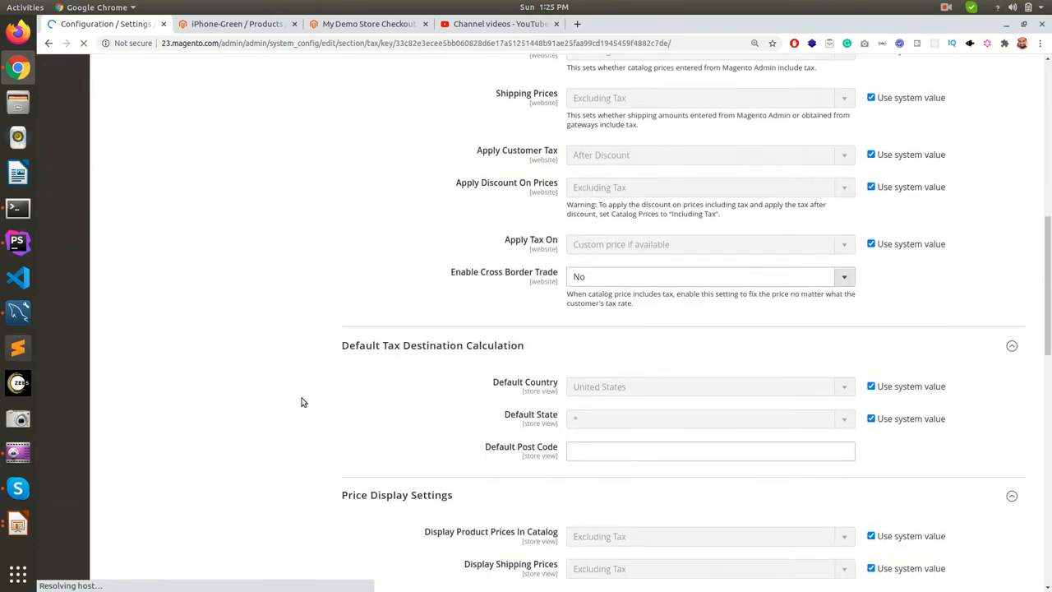
scroll(301, 401, down, 15)
scroll(301, 401, up, 3)
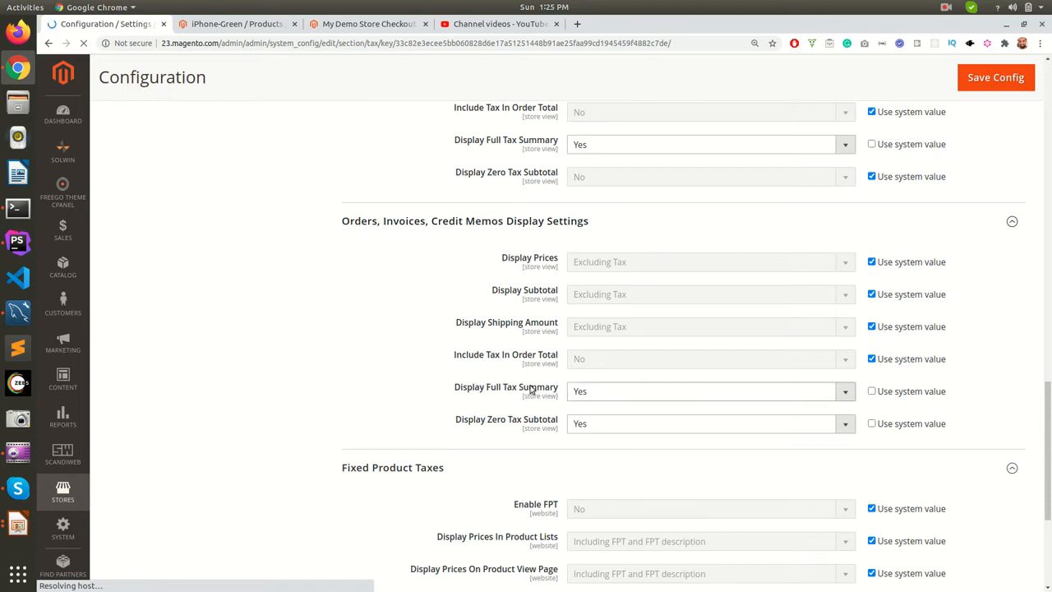
double_click(492, 387)
click(604, 401)
click(601, 401)
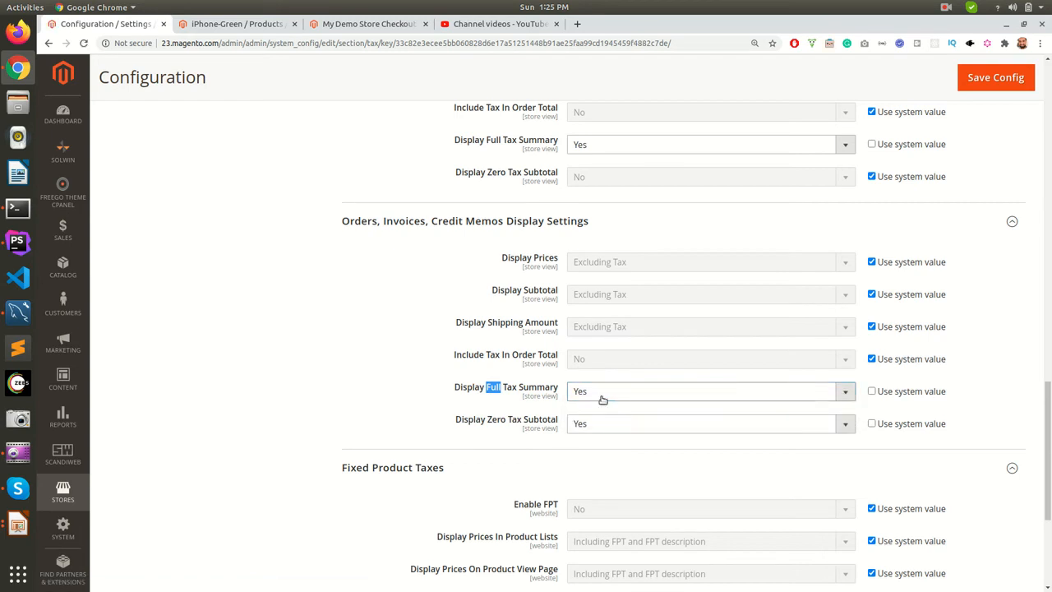
Choose Yes for Display Full Tax Summary in the Shopping Cart Display Settings
scroll(602, 400, up, 5)
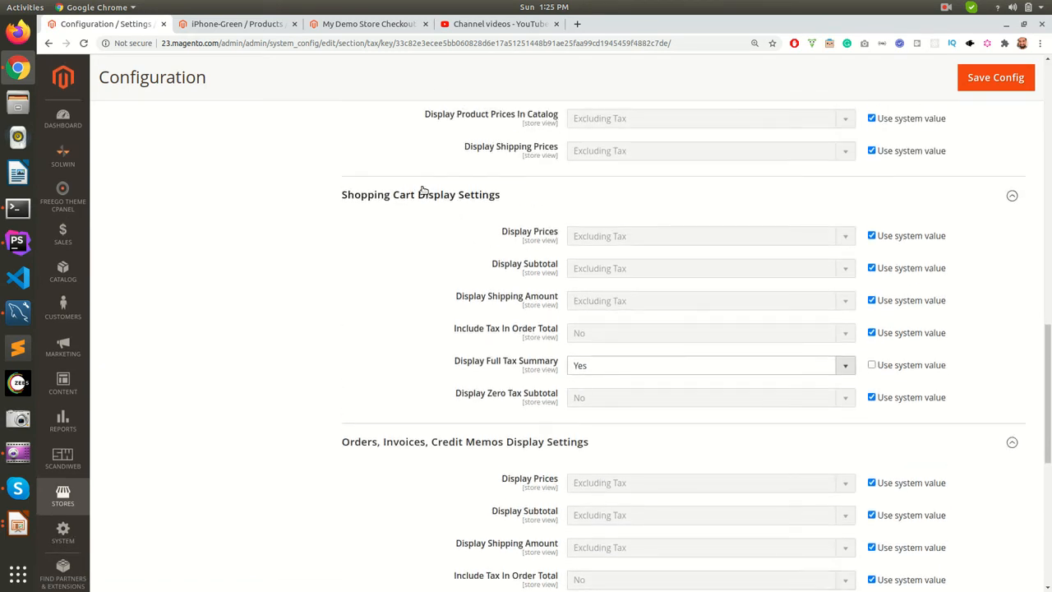
click(584, 370)
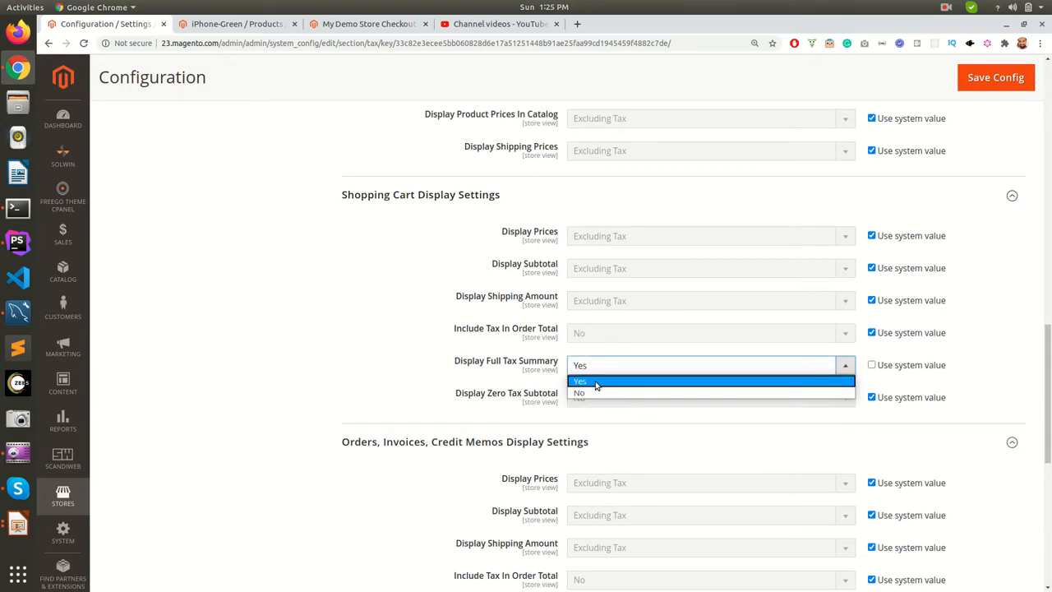
click(596, 383)
click(602, 431)
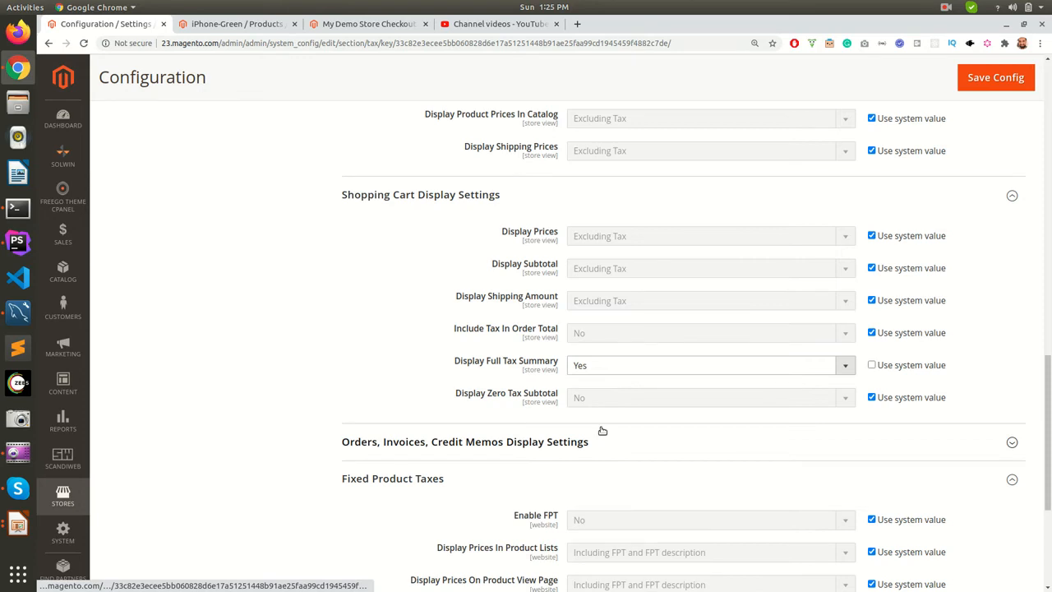
click(603, 430)
Review the full tax summary options for the shopping cart and for orders, invoices and credit memos, along with the Fixed Product Taxes settings
scroll(601, 430, down, 5)
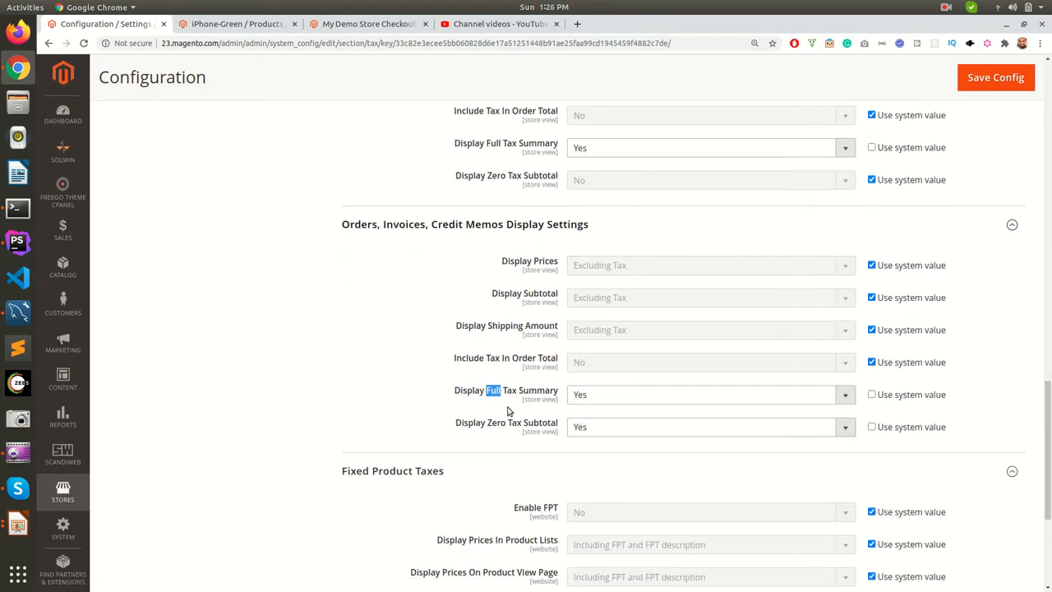
click(457, 444)
scroll(456, 434, down, 3)
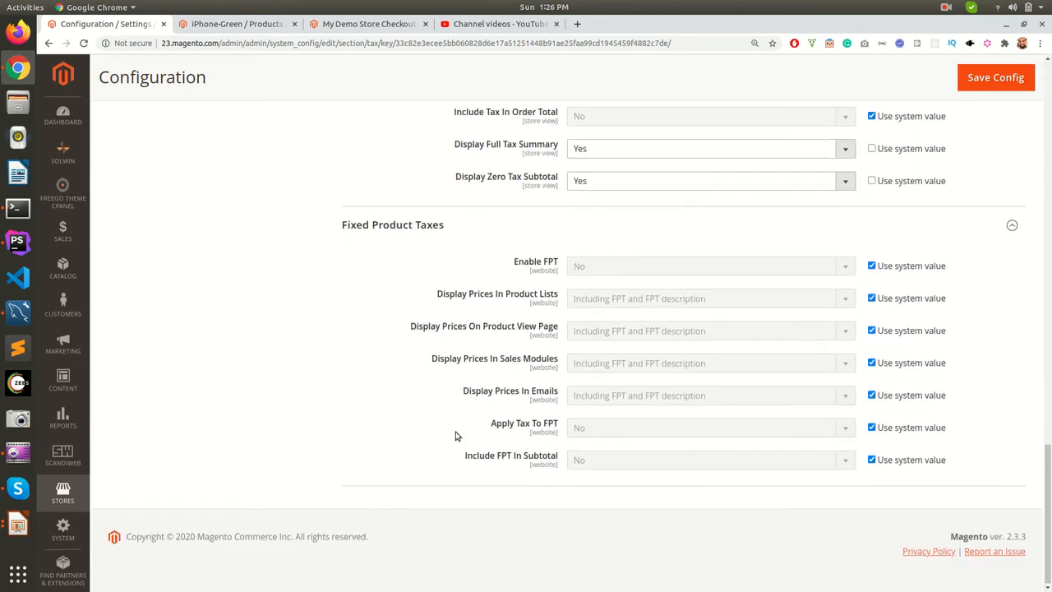
scroll(457, 437, up, 5)
scroll(456, 435, up, 2)
scroll(455, 434, down, 3)
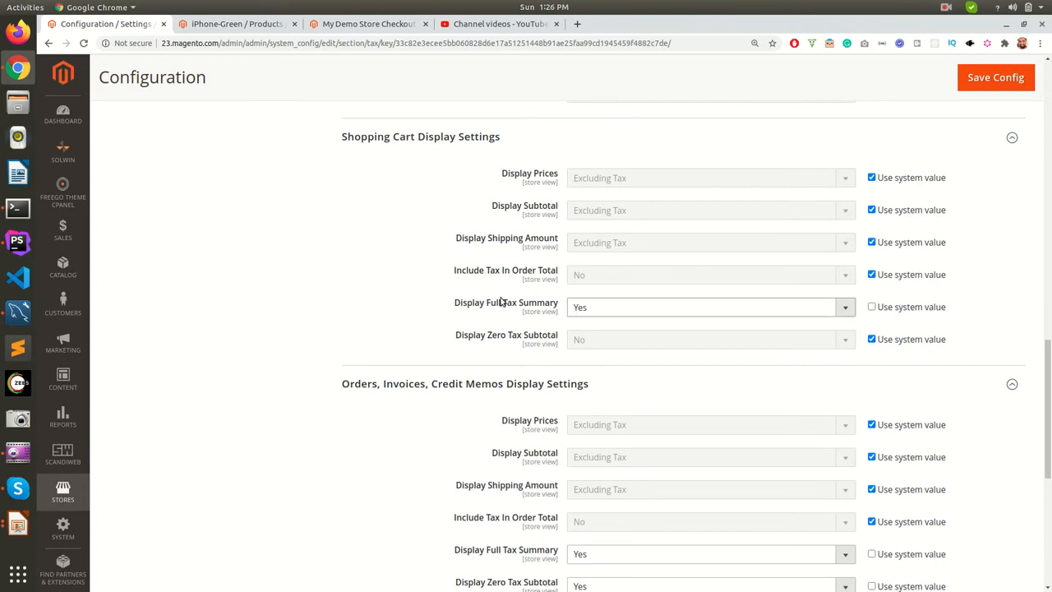
scroll(583, 330, down, 2)
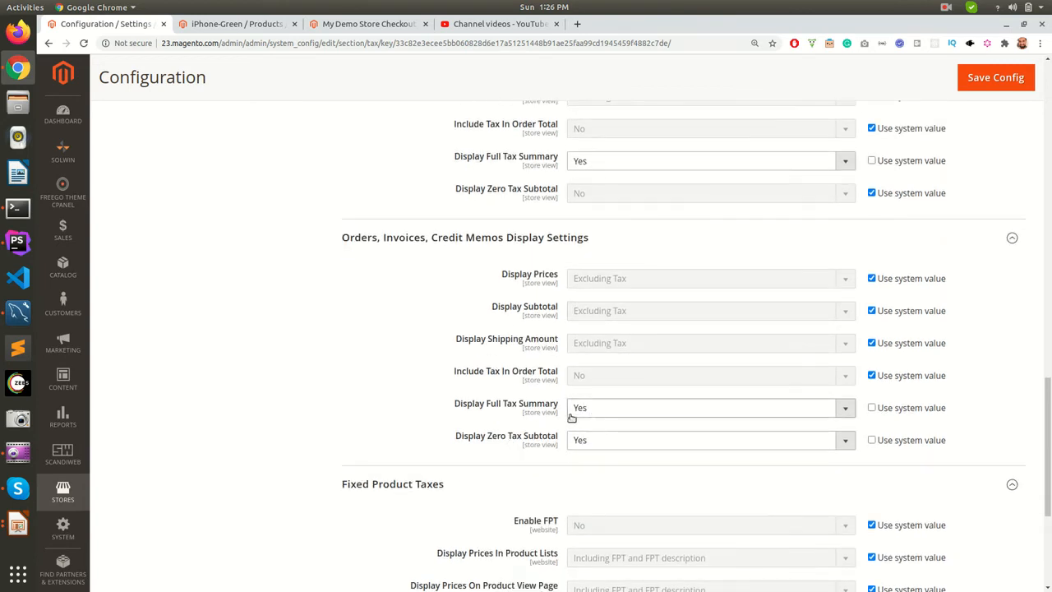
scroll(571, 417, up, 2)
scroll(570, 417, up, 1)
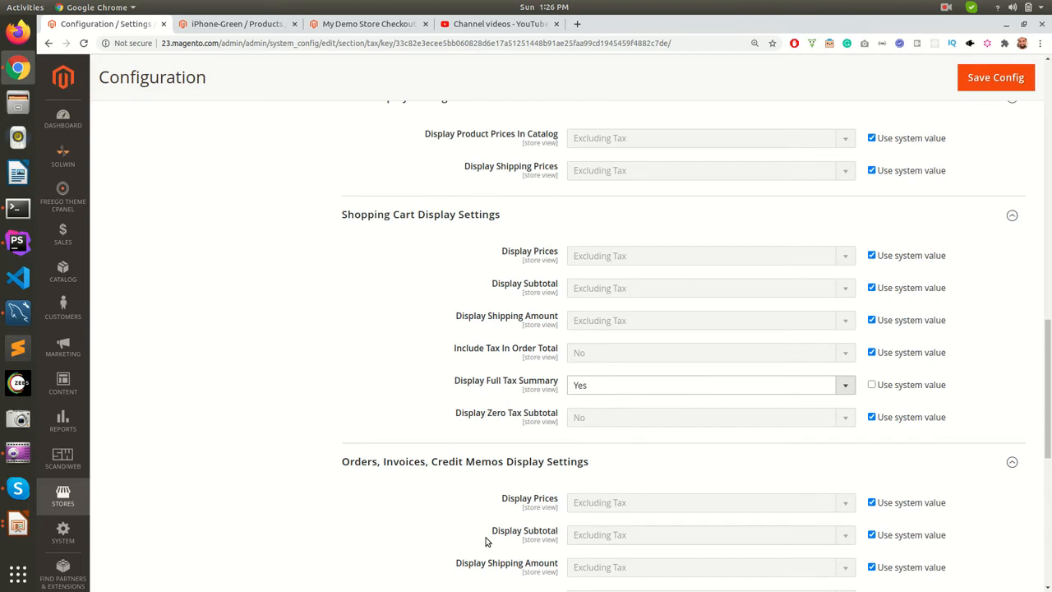
scroll(509, 505, up, 6)
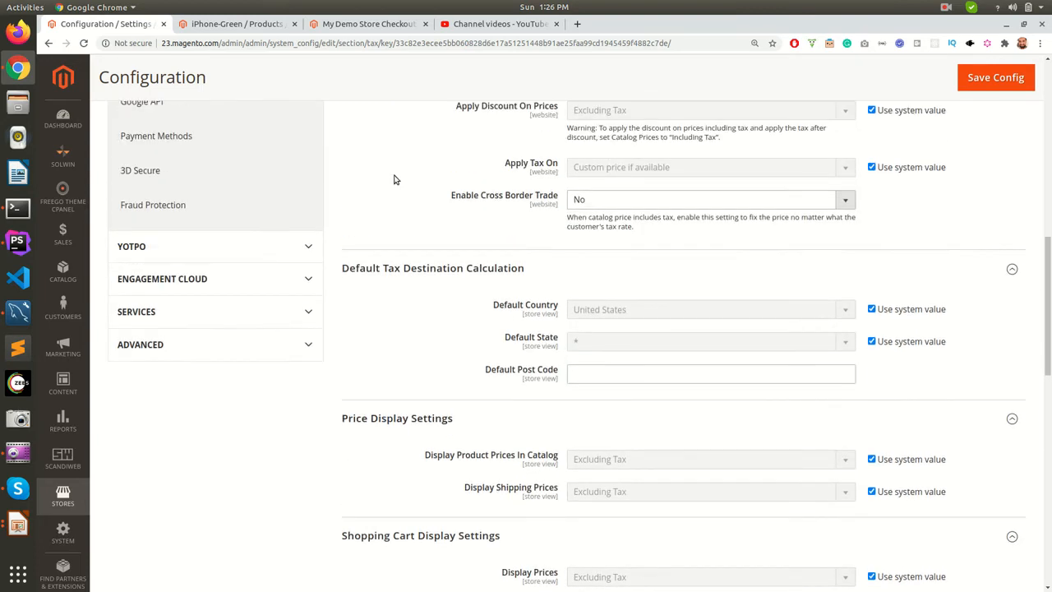
Return to the storefront checkout, choose Check / Money order as the payment method and review its billing address form
click(341, 22)
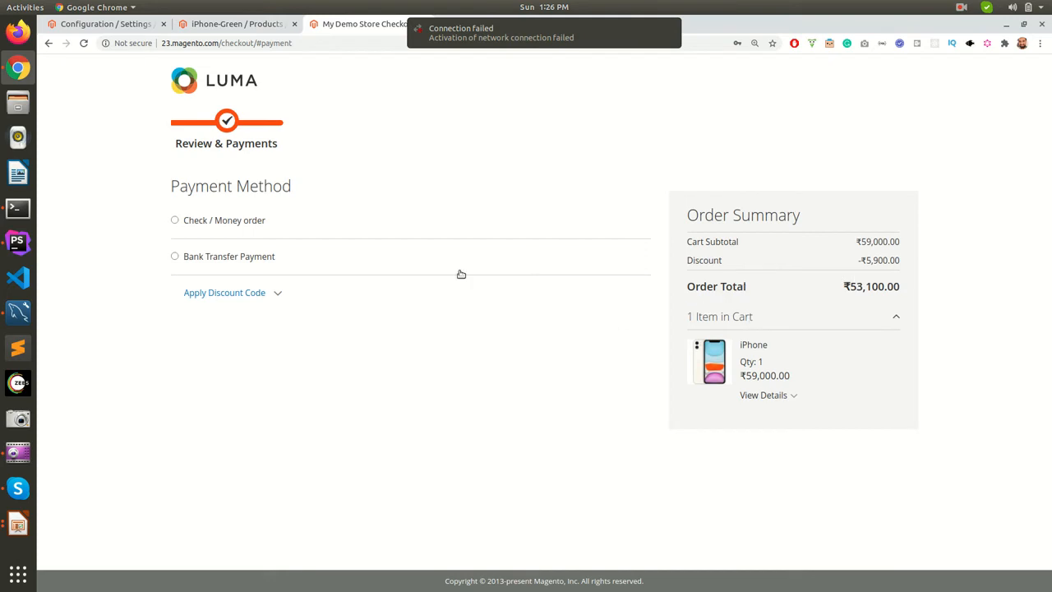
click(207, 219)
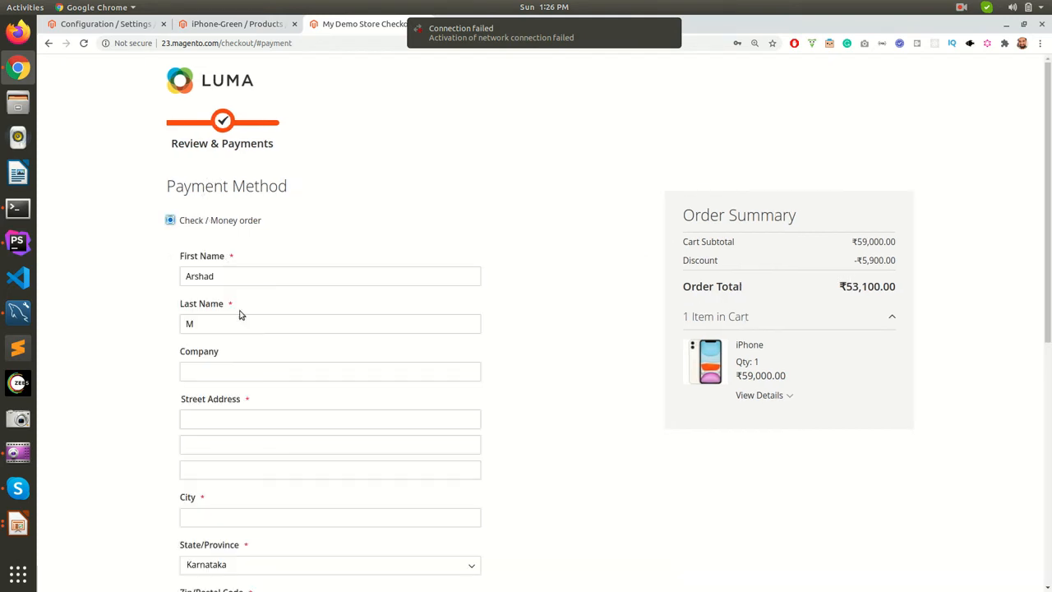
scroll(243, 327, down, 1)
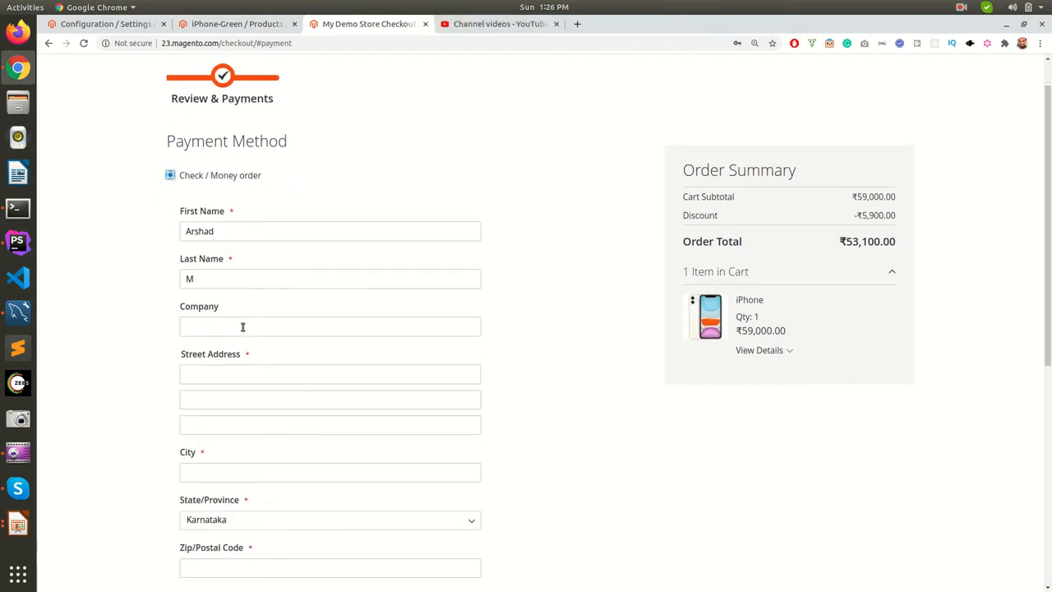
scroll(242, 327, down, 2)
scroll(242, 326, up, 3)
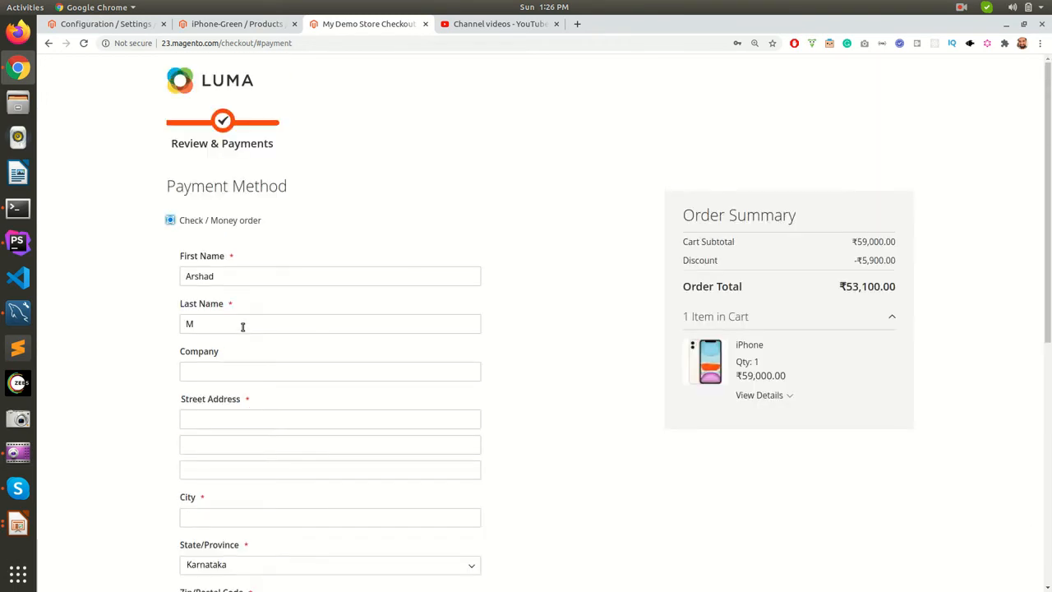
scroll(242, 326, down, 5)
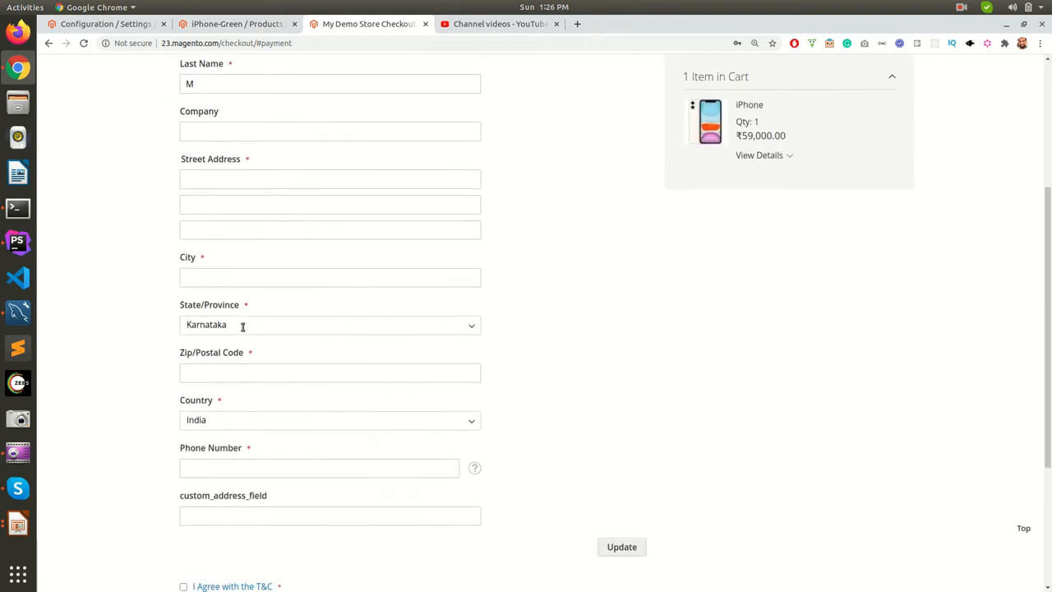
scroll(242, 331, up, 3)
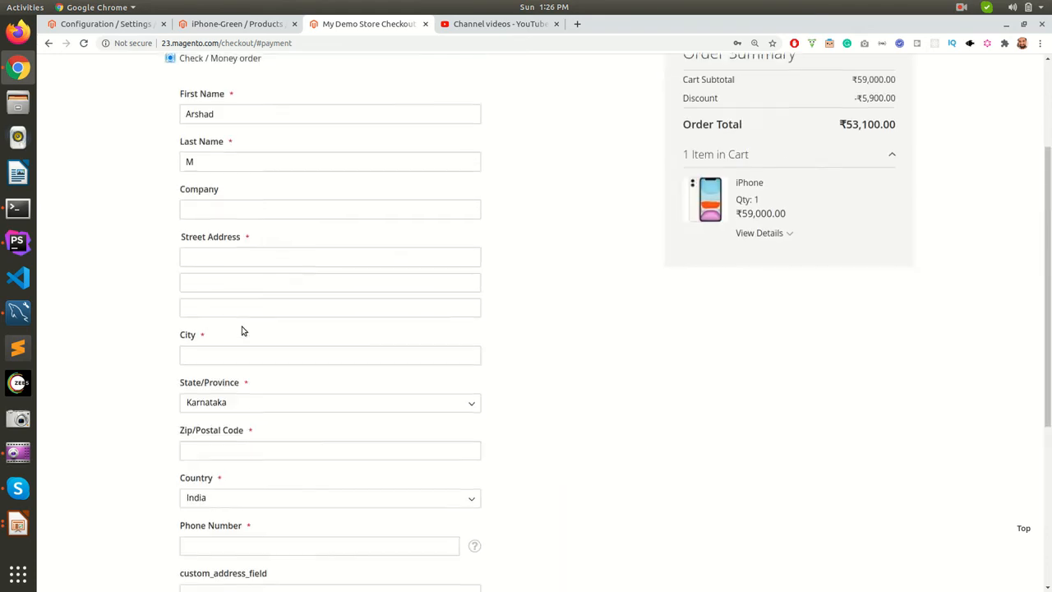
Fill in the billing details with a saved Karnataka address, agree with the T&C and update the billing address
click(226, 301)
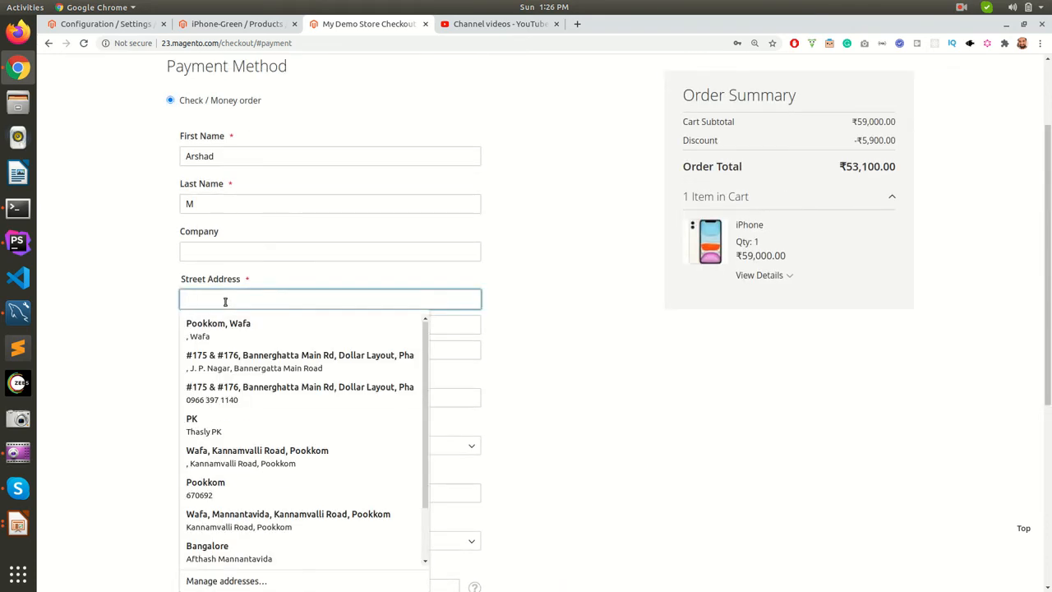
click(230, 359)
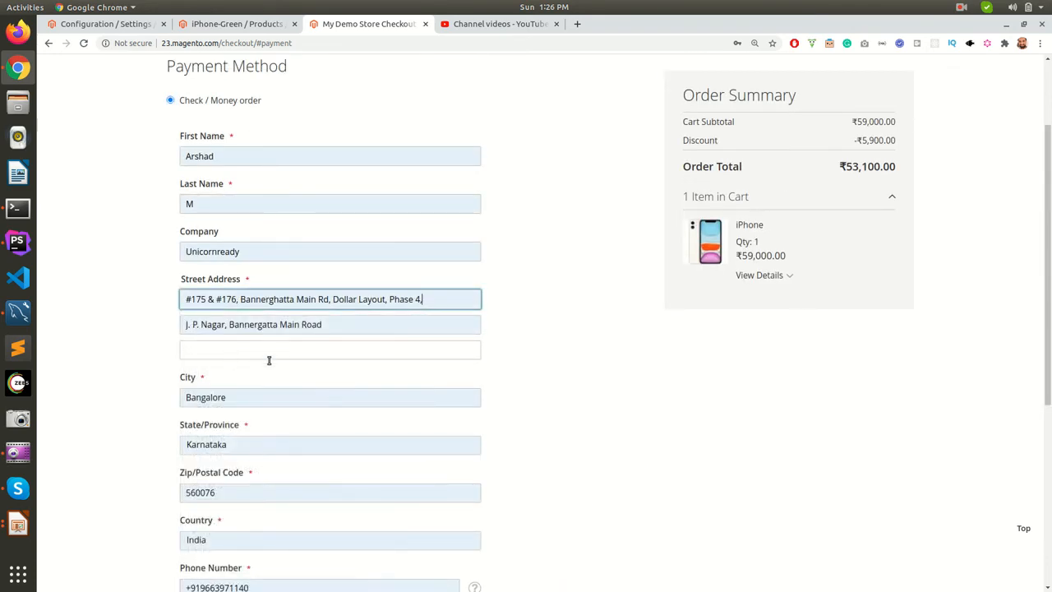
scroll(297, 379, down, 3)
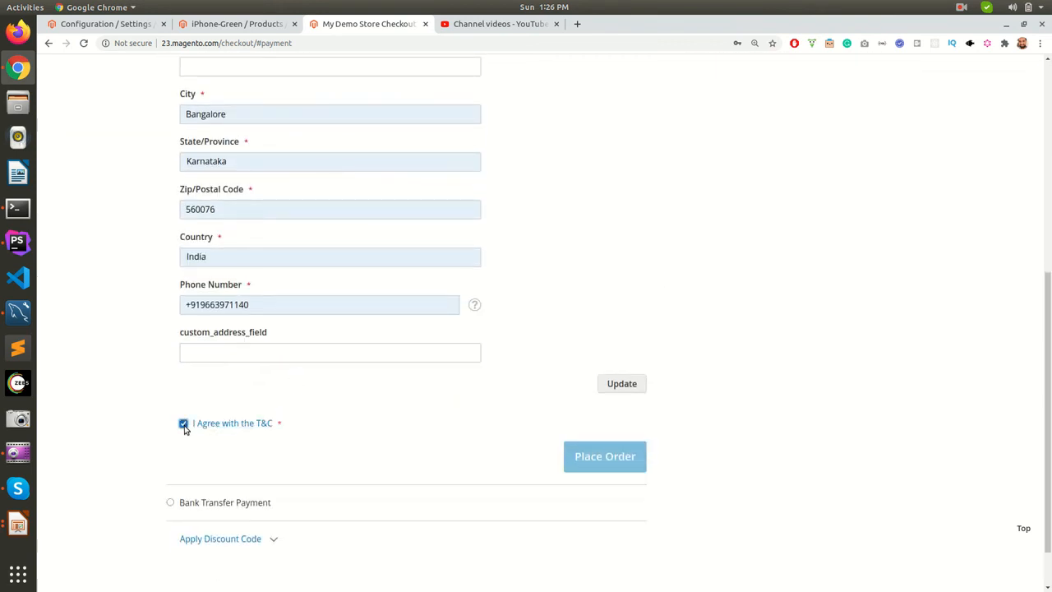
click(624, 389)
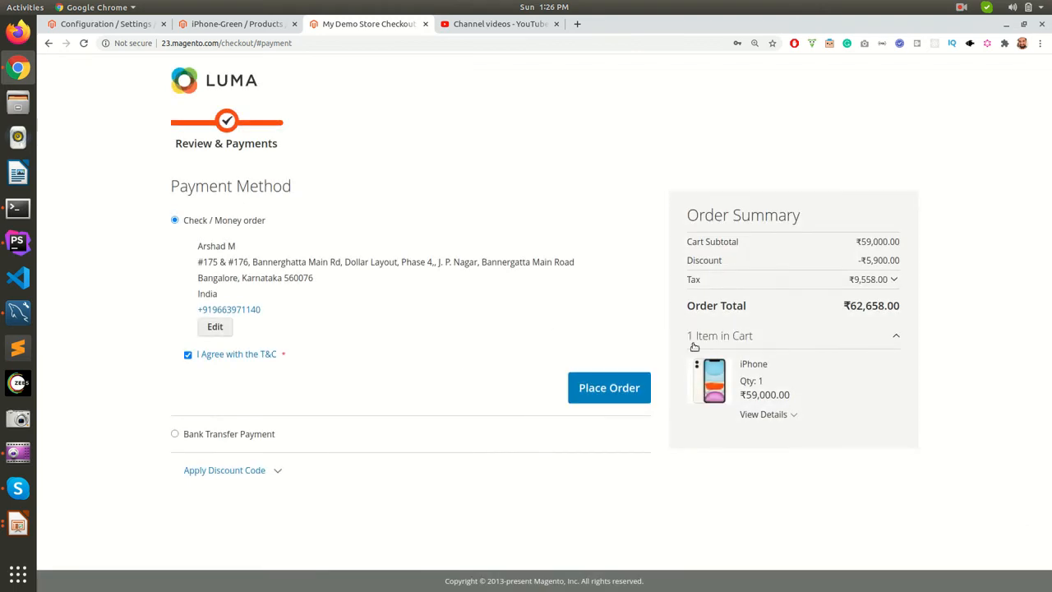
Expand the Tax line in the checkout order summary and examine the tax components applied
click(778, 281)
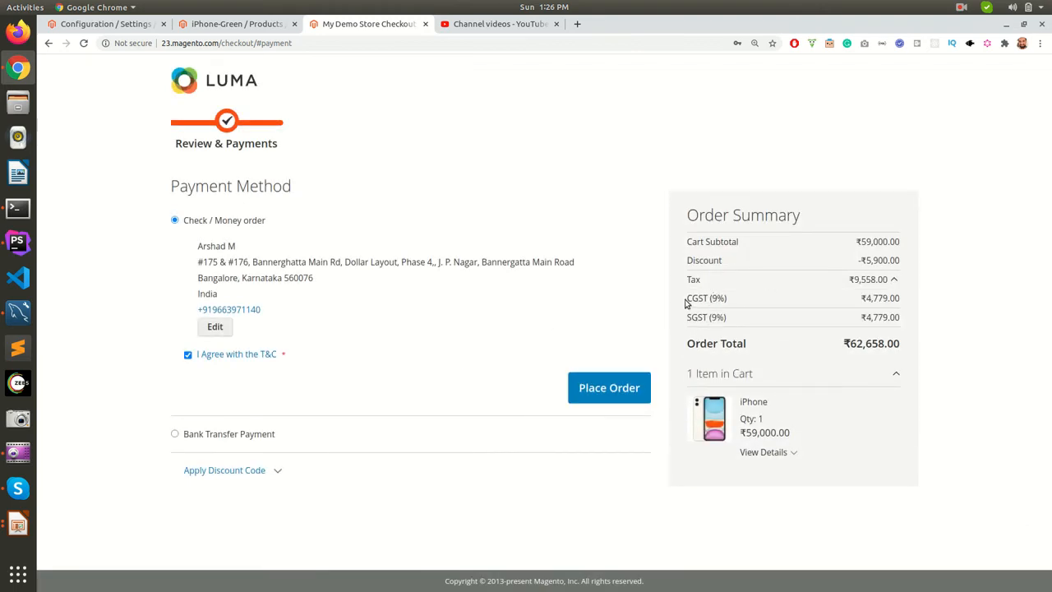
drag(697, 301, 902, 322)
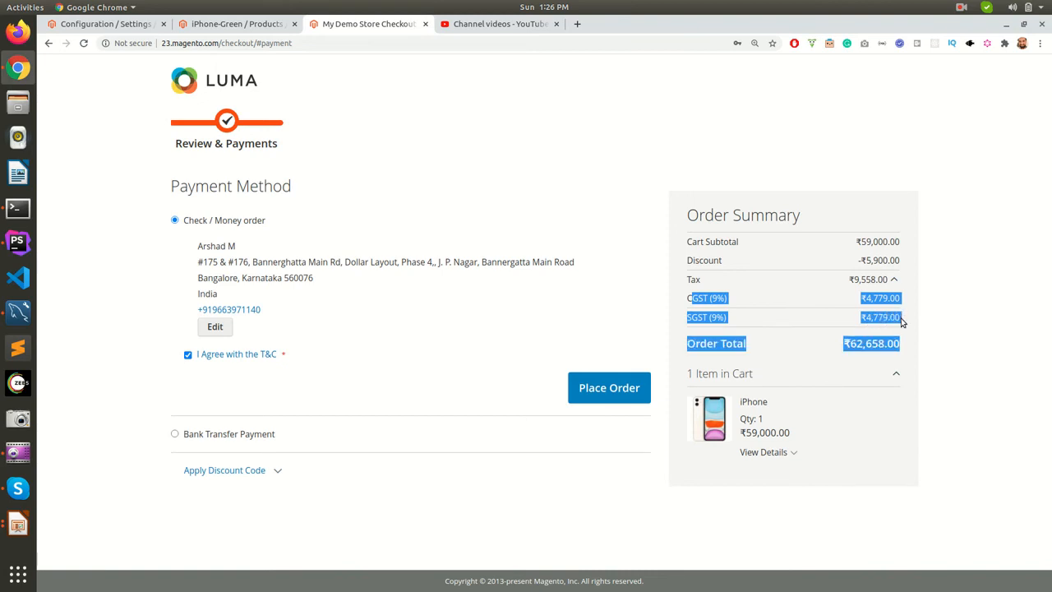
click(902, 322)
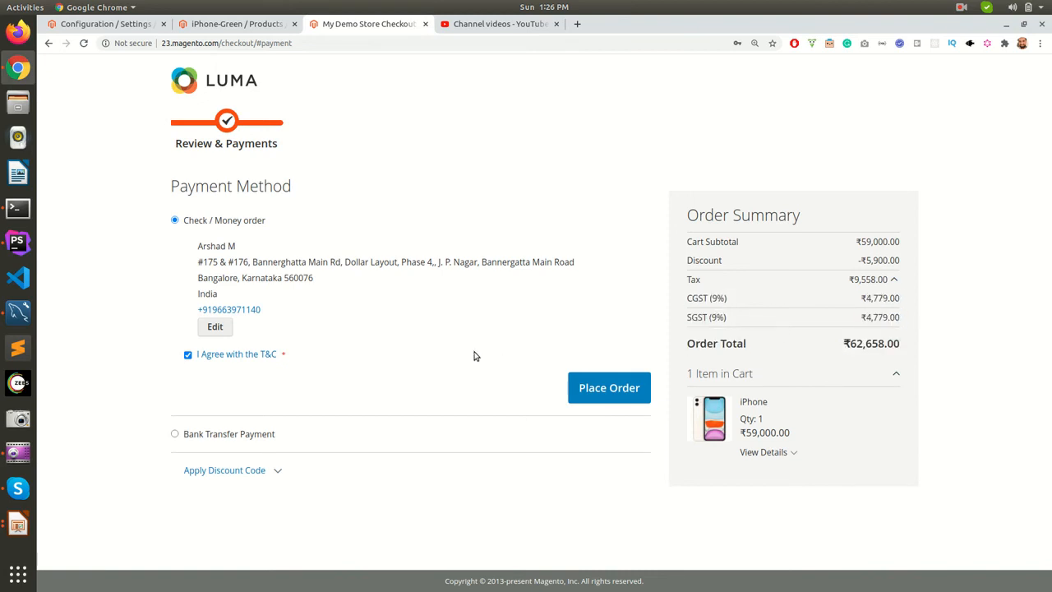
Place the order and open its details from the purchase confirmation page
click(604, 393)
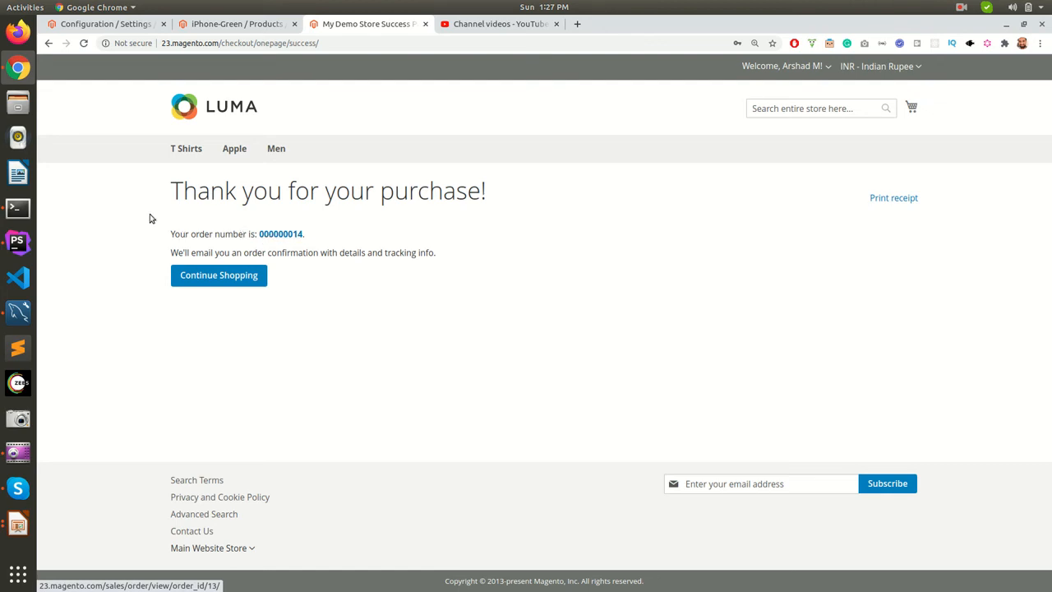
click(263, 234)
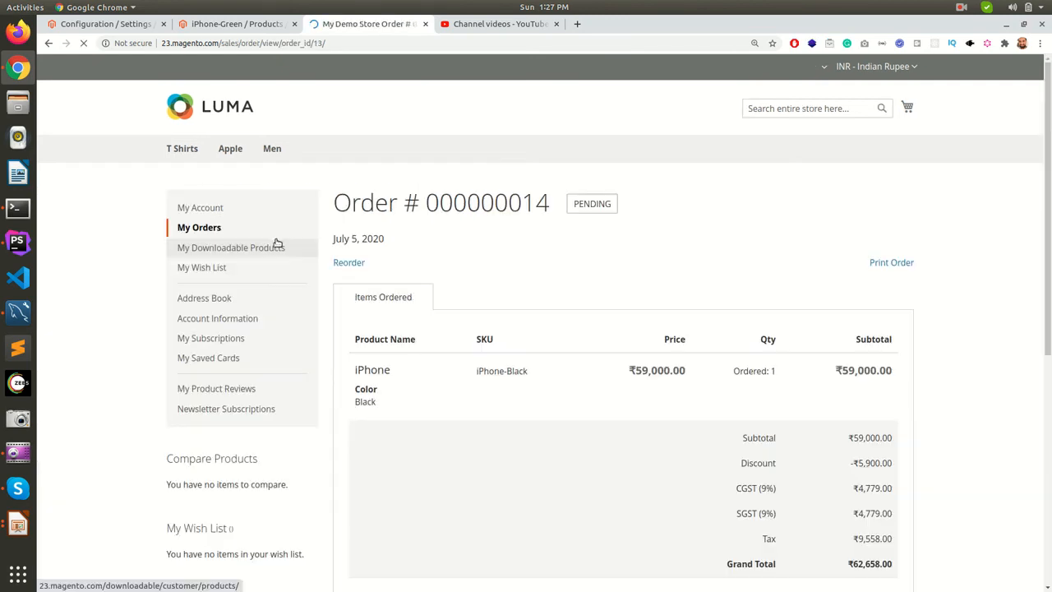
scroll(494, 367, down, 2)
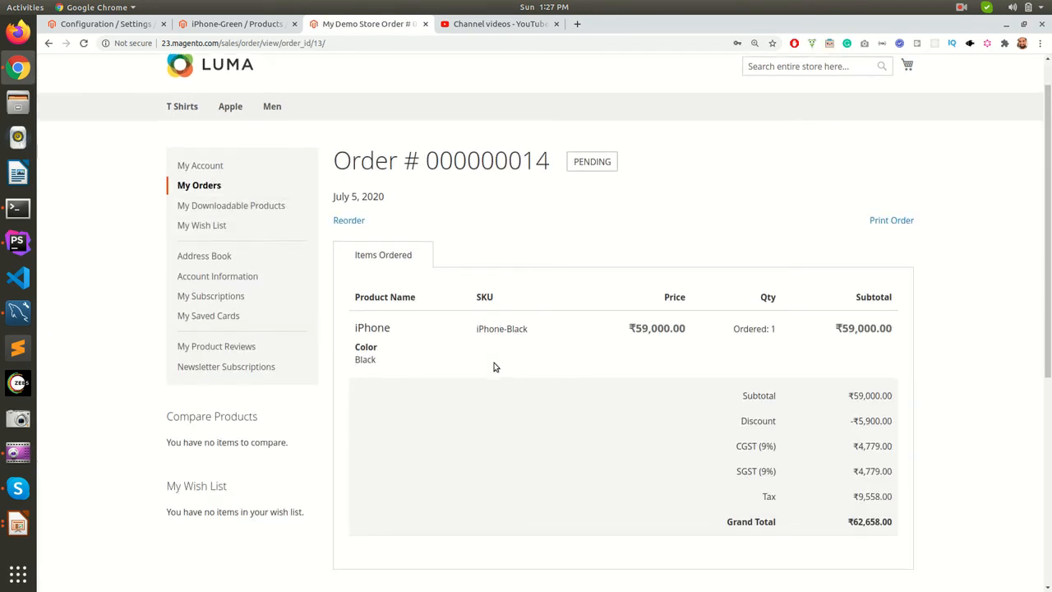
scroll(494, 367, up, 2)
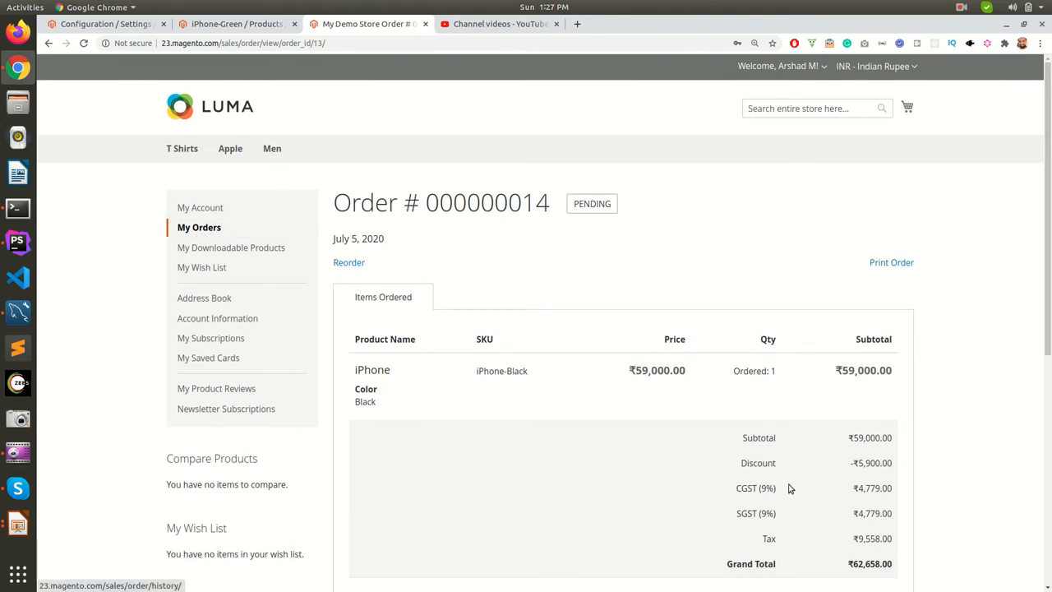
Examine the CGST, SGST and Tax rows in the storefront order totals
scroll(789, 488, down, 3)
drag(737, 373, 899, 398)
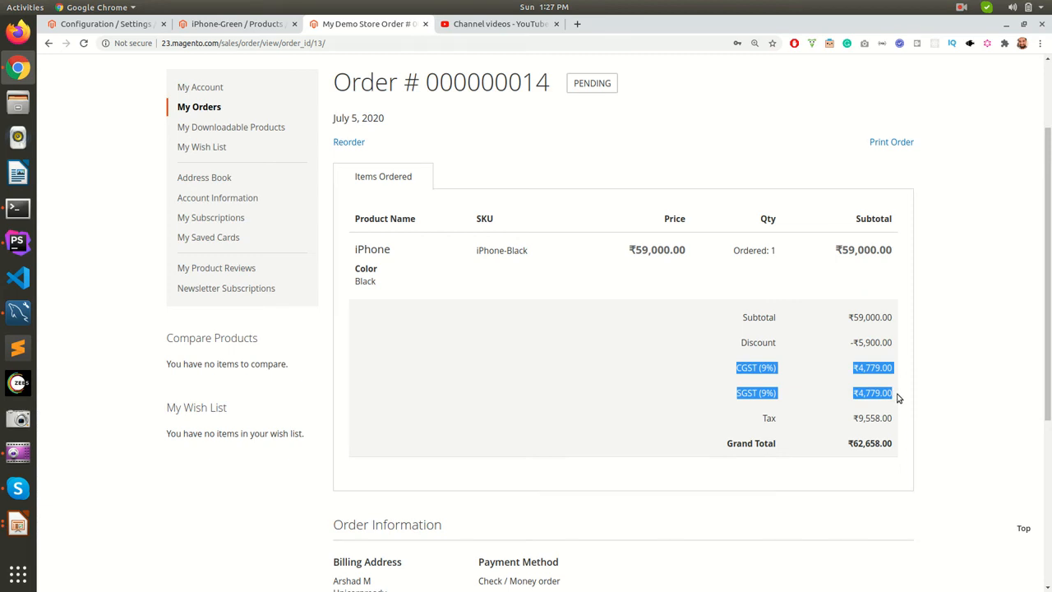
click(897, 398)
drag(894, 420, 763, 415)
drag(735, 368, 886, 393)
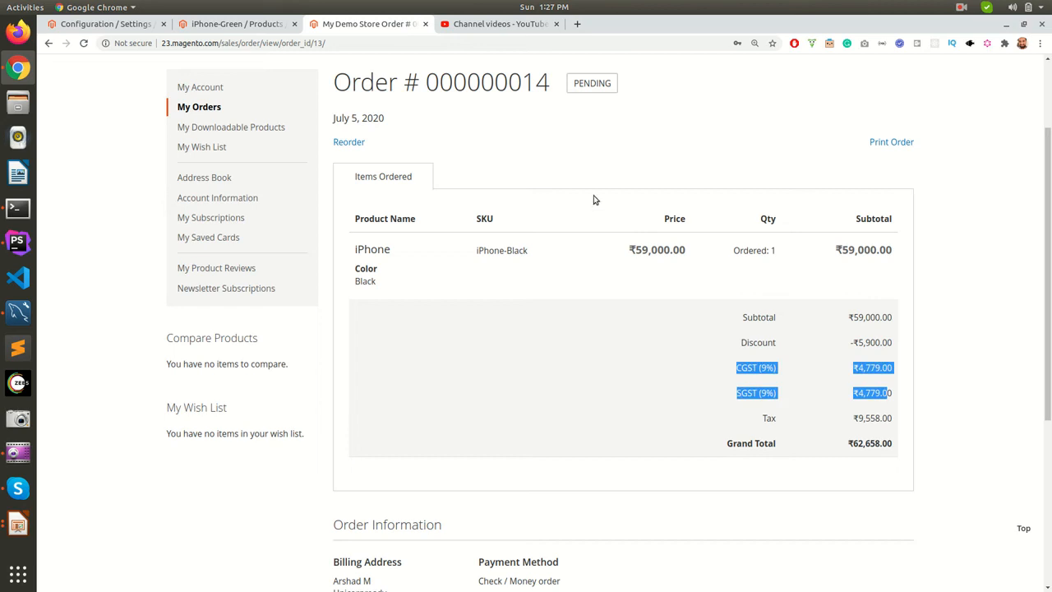
Switch to the Magento admin, list the sales orders and open the order dated Jul 5, 2020
click(97, 25)
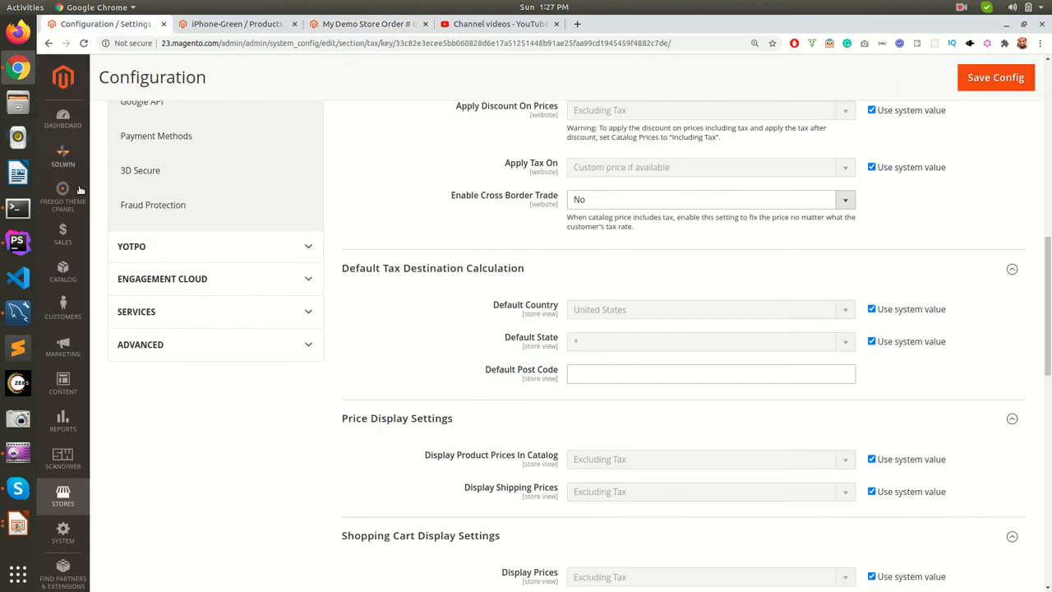
click(62, 238)
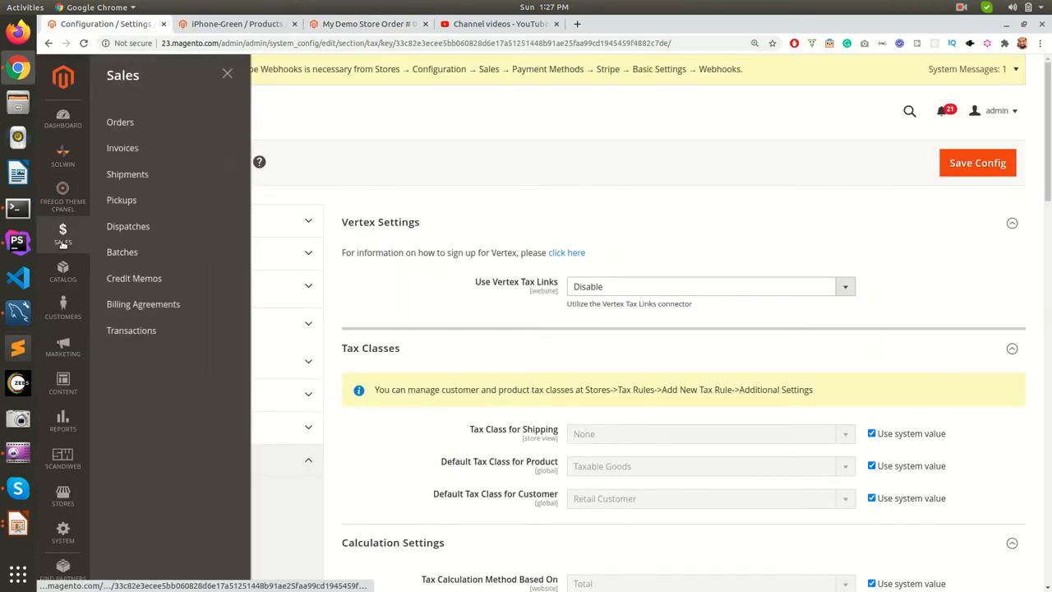
click(123, 121)
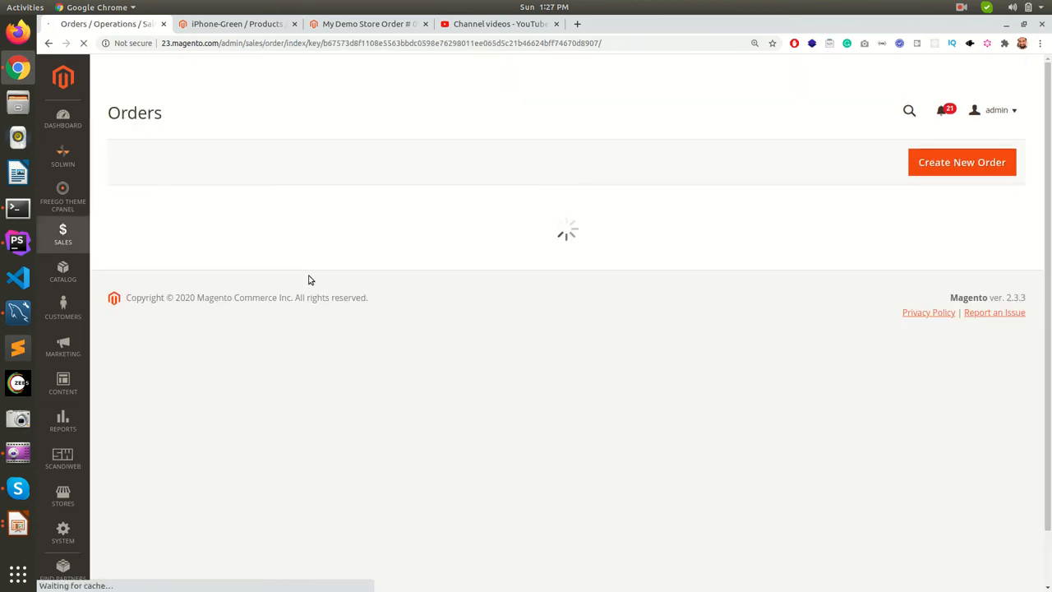
click(251, 24)
click(345, 24)
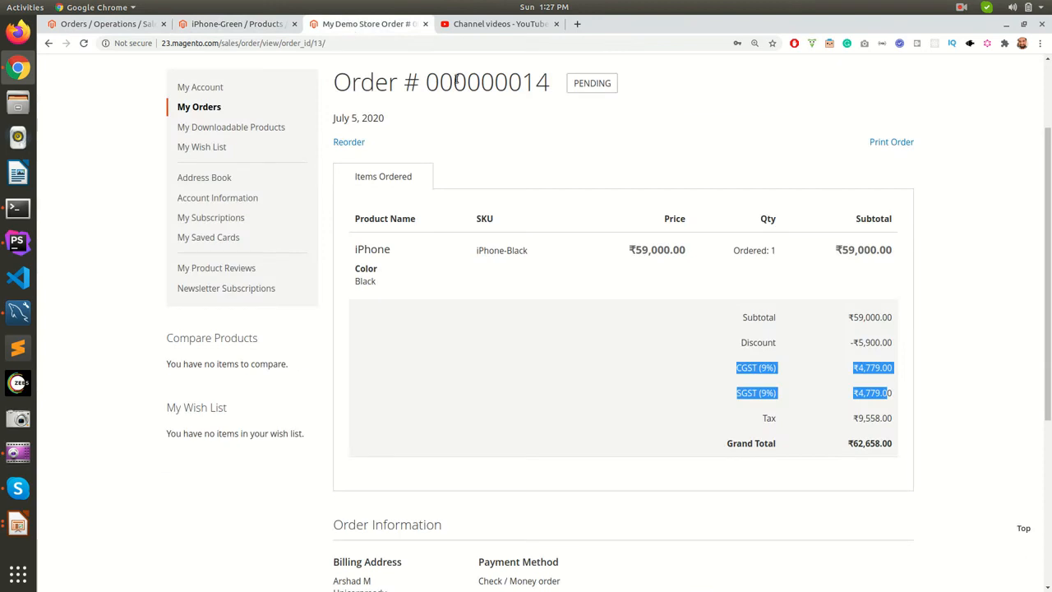
click(105, 23)
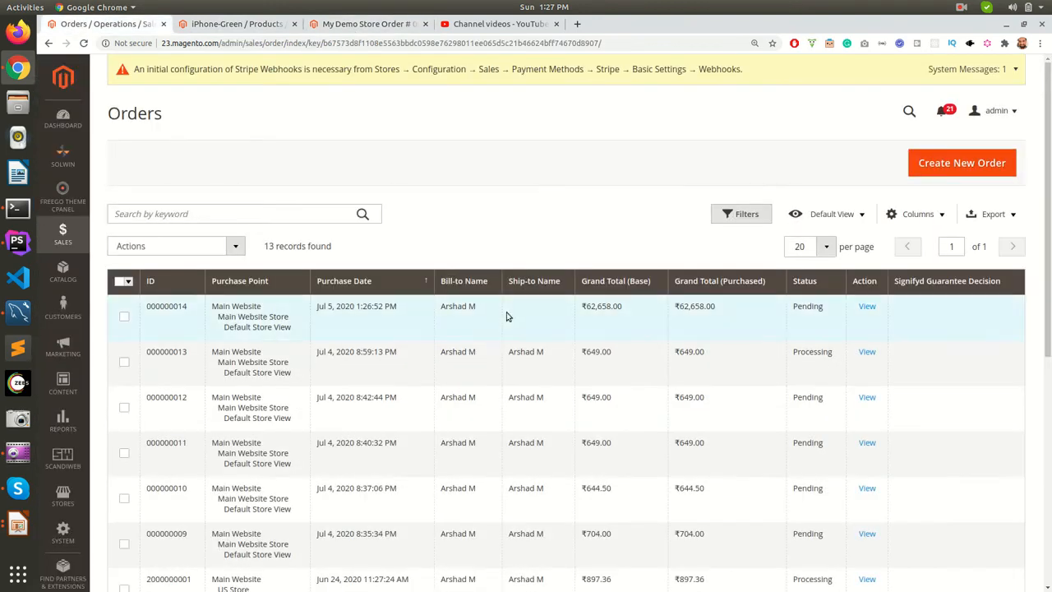
click(868, 308)
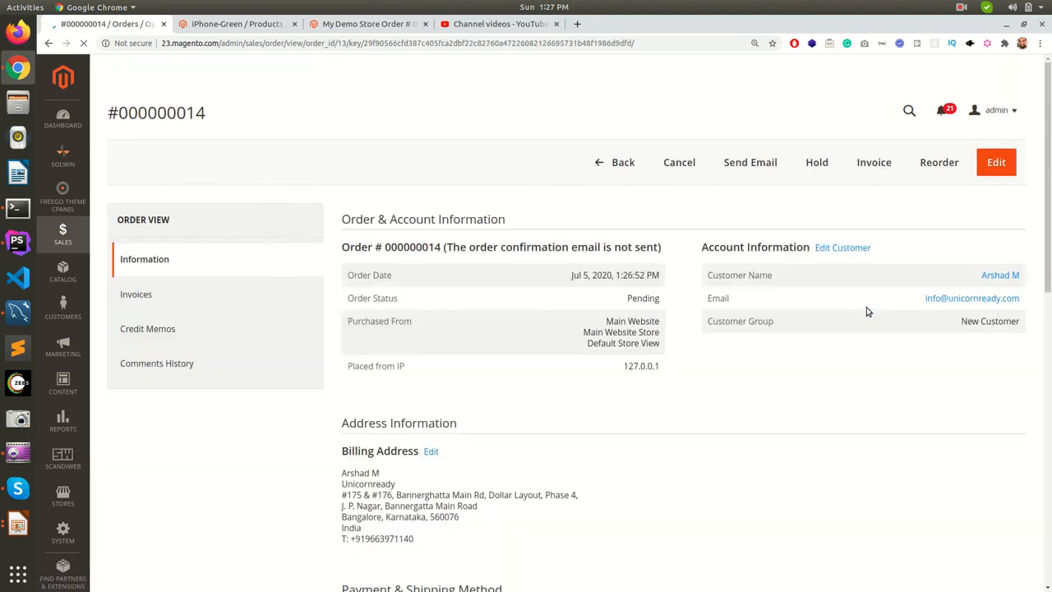
Expand Total Tax under Order Totals in the admin order and examine its CGST and SGST components
scroll(868, 311, down, 4)
scroll(868, 311, down, 5)
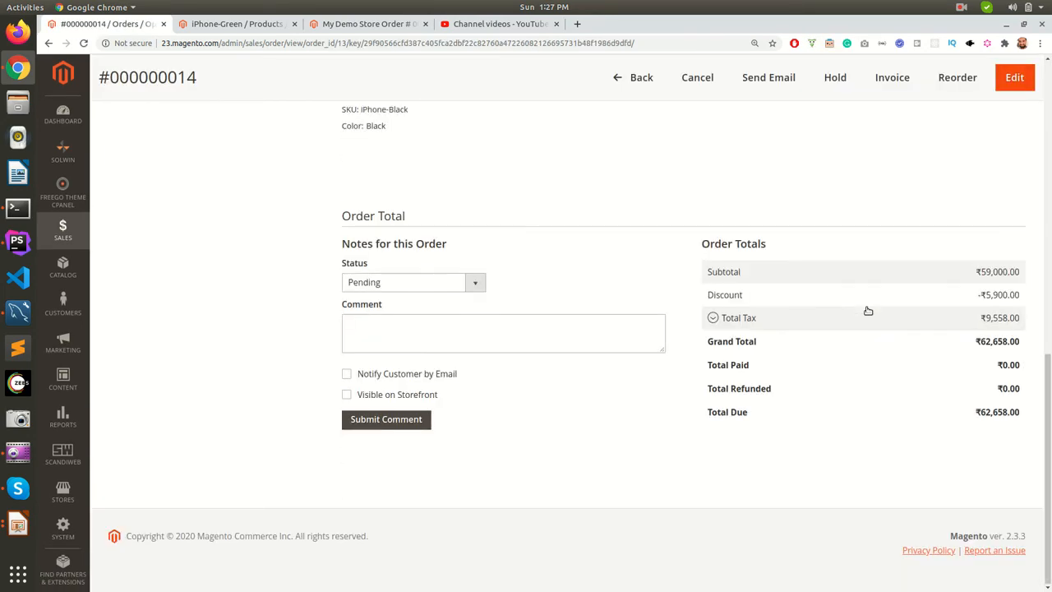
click(731, 319)
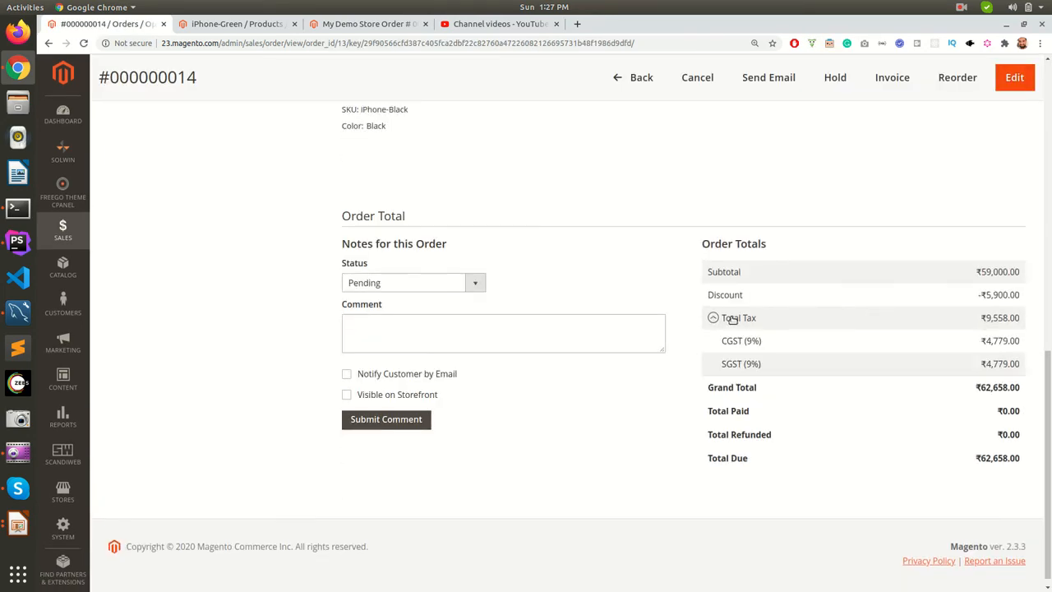
drag(715, 344, 1033, 376)
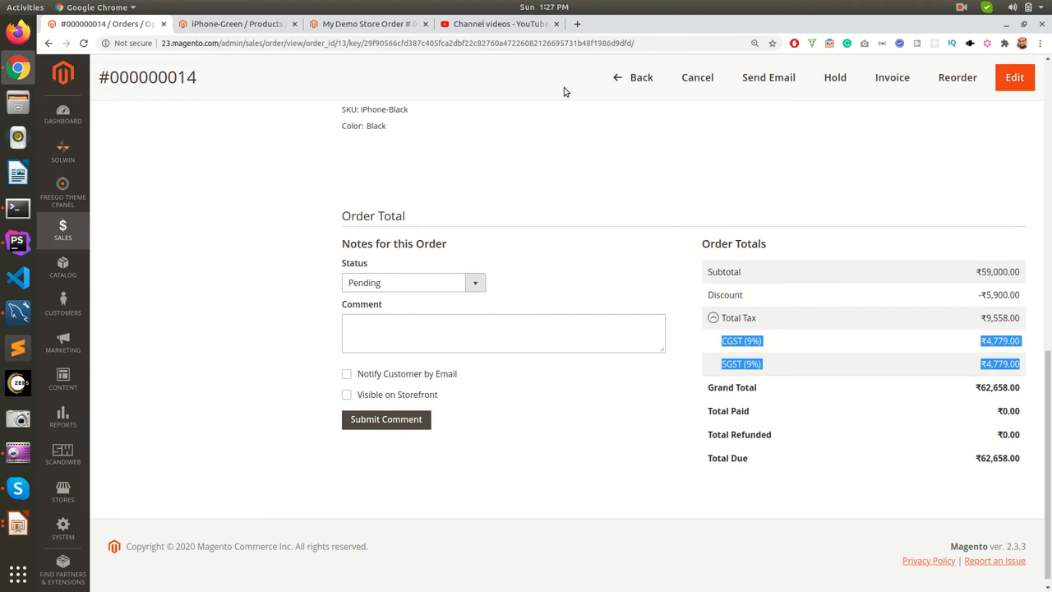
Check the storefront order's Tax label, and examine the "Tax","GST" translation on line 57 of the Luma theme's en_US.csv in PhpStorm
click(336, 26)
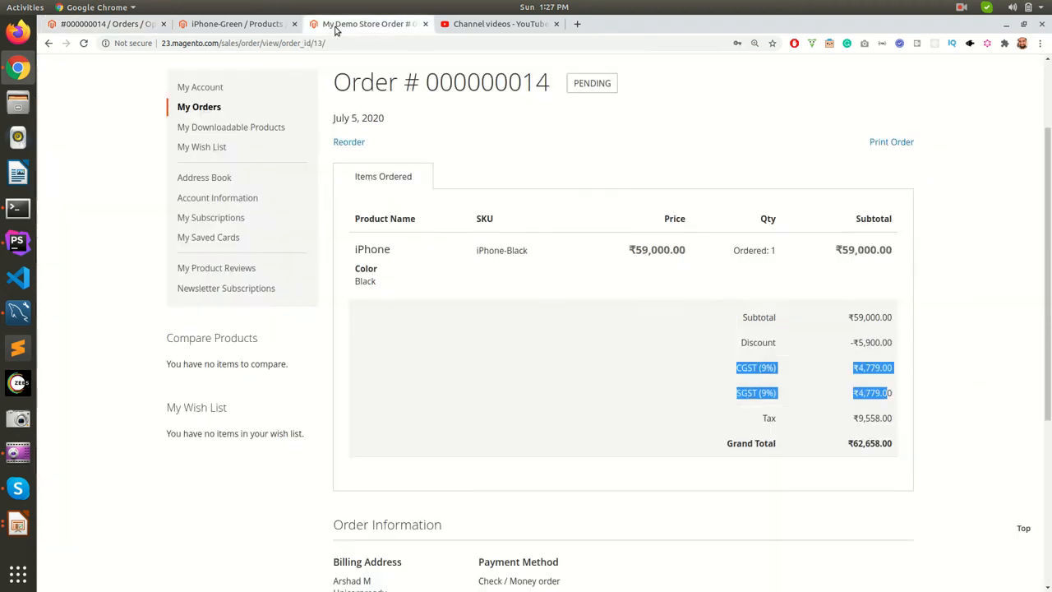
double_click(771, 418)
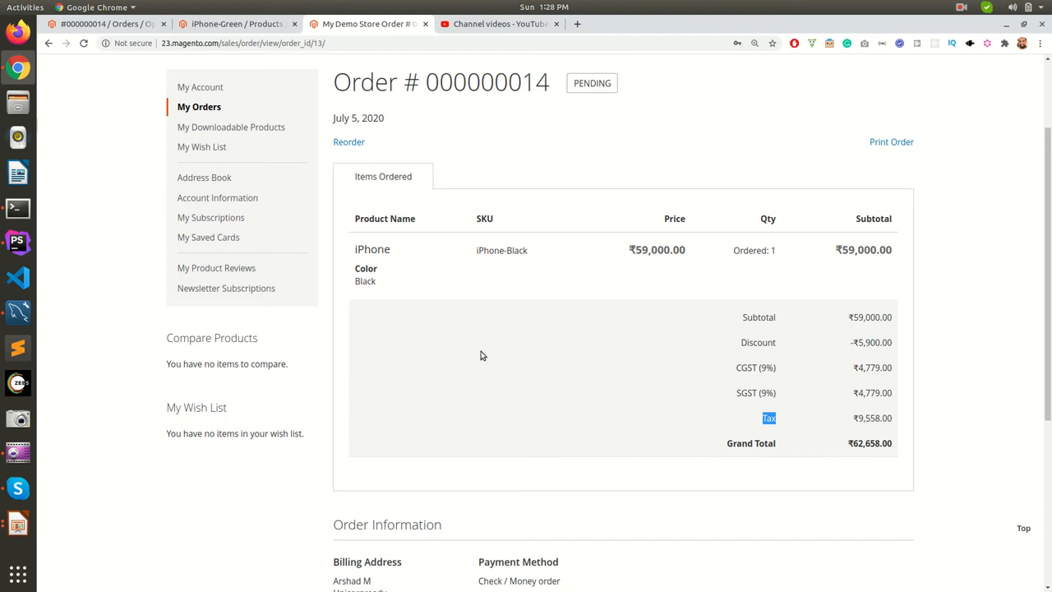
click(12, 242)
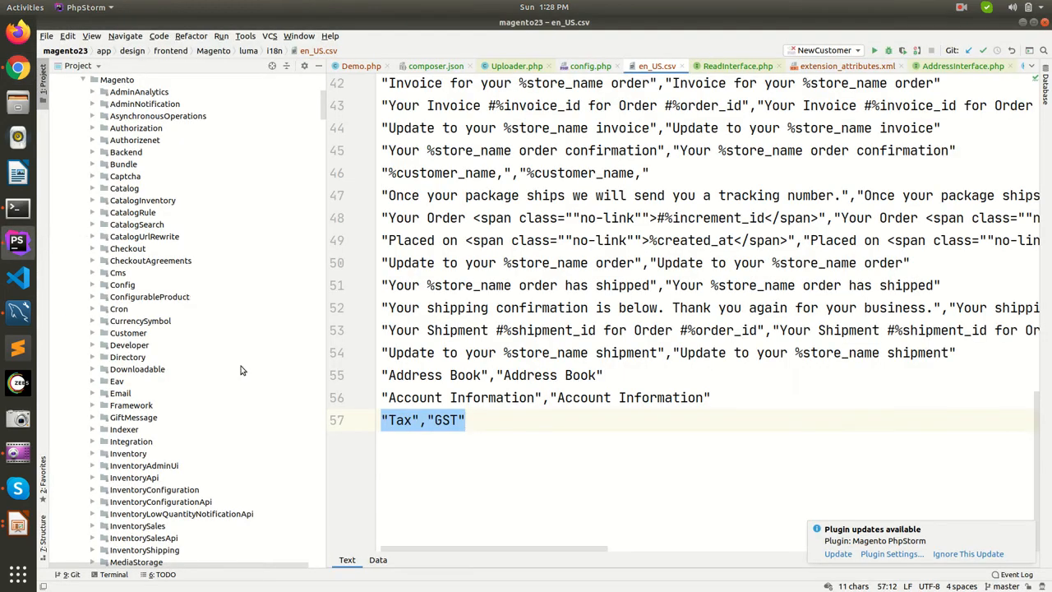
click(452, 450)
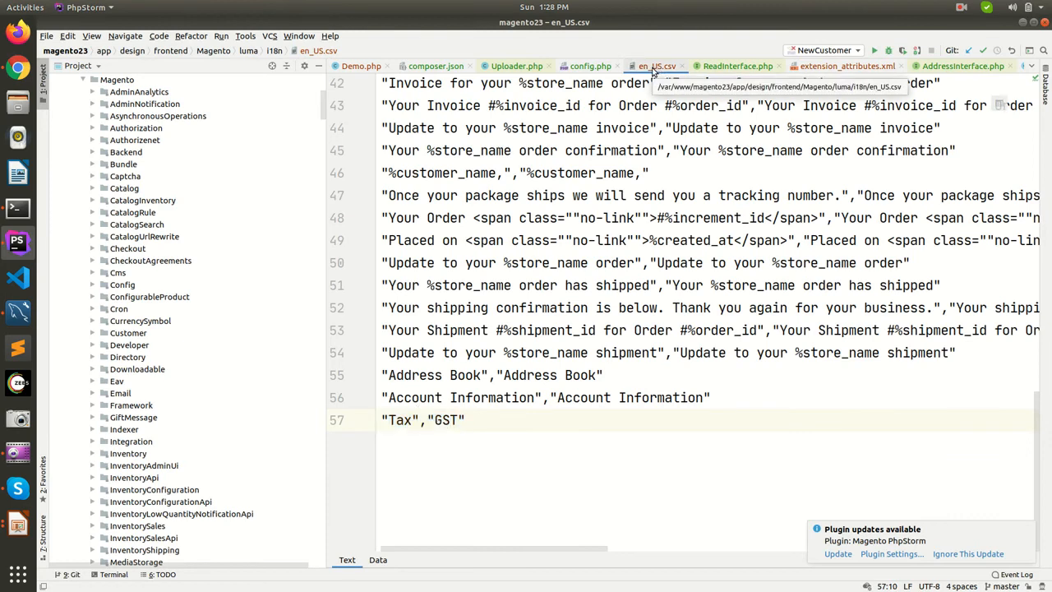
click(392, 420)
double_click(393, 420)
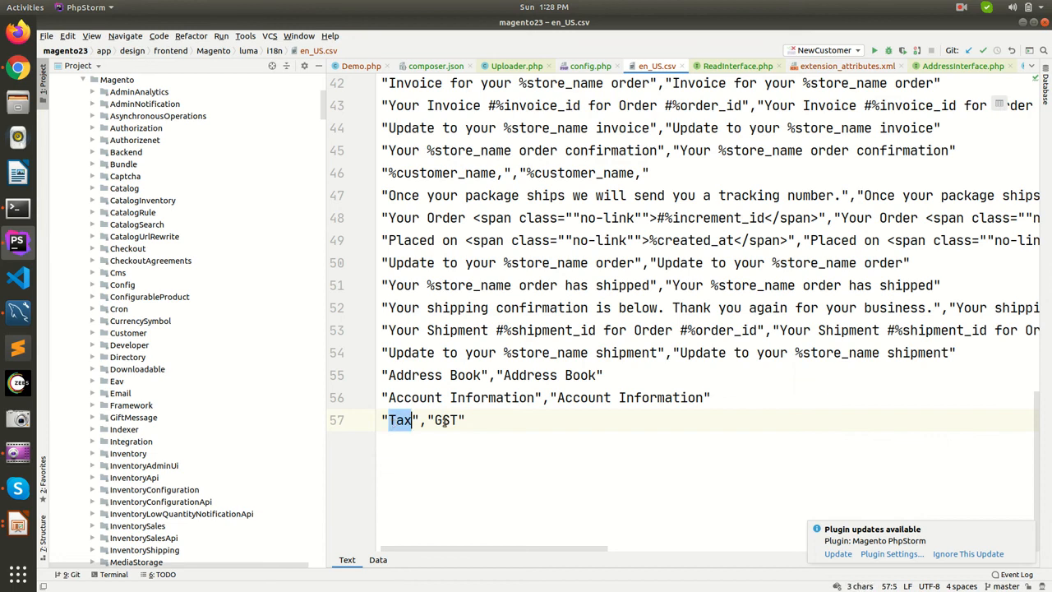
double_click(434, 421)
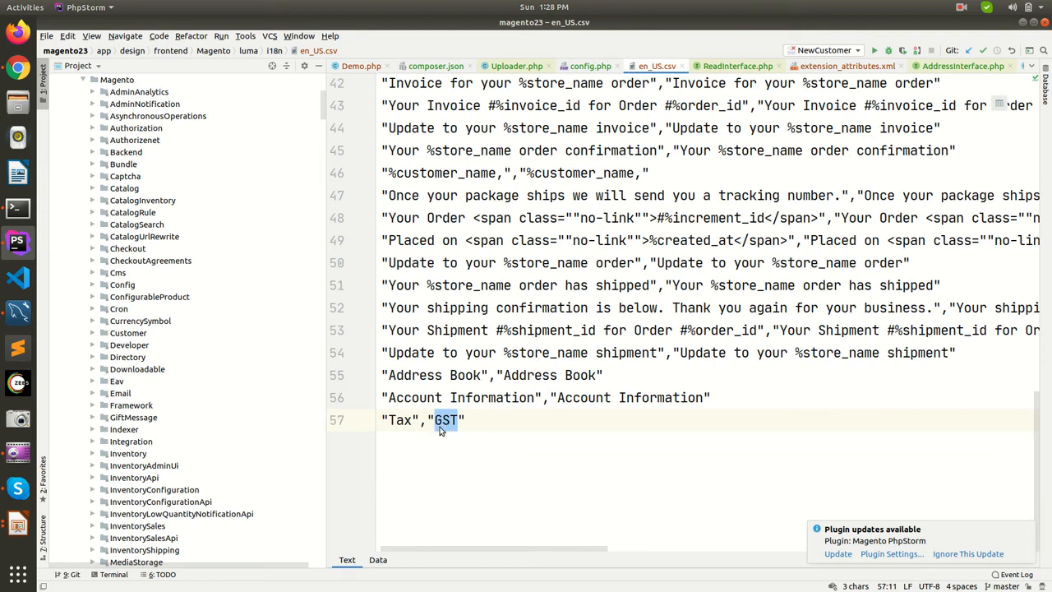
scroll(267, 441, down, 15)
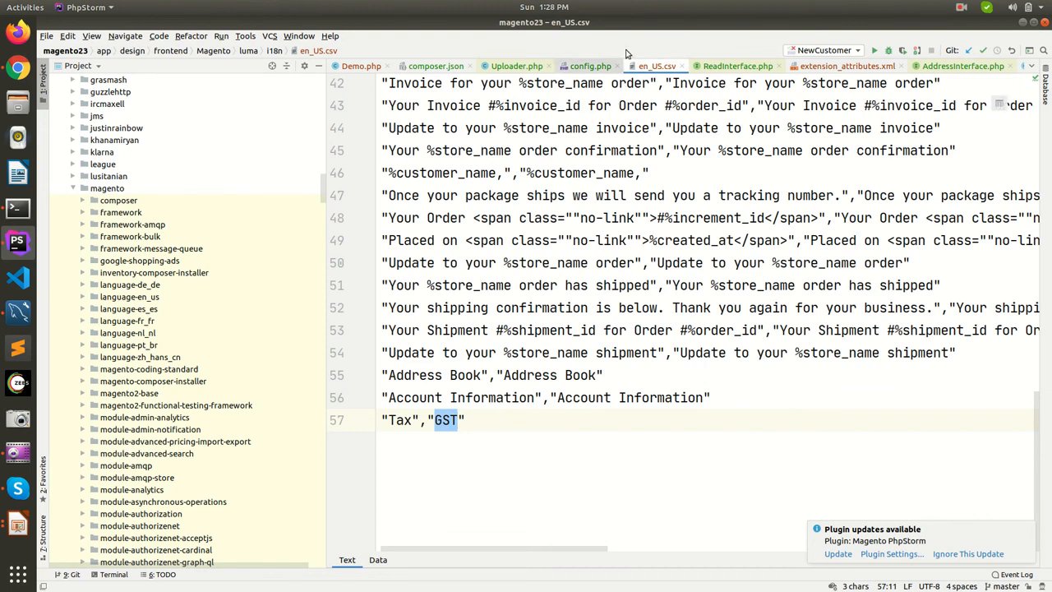
drag(491, 420, 383, 415)
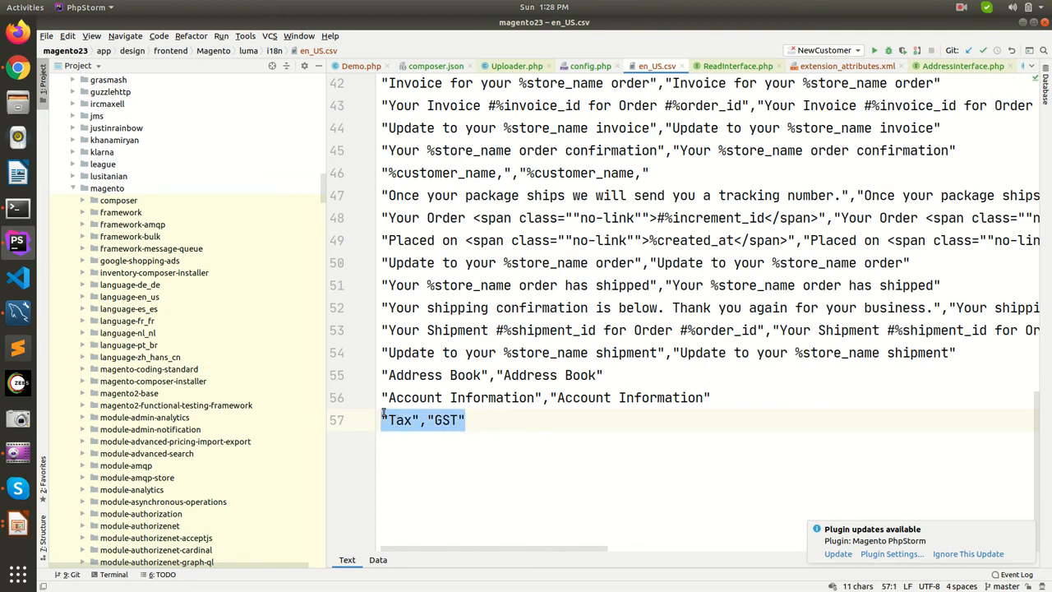
double_click(397, 419)
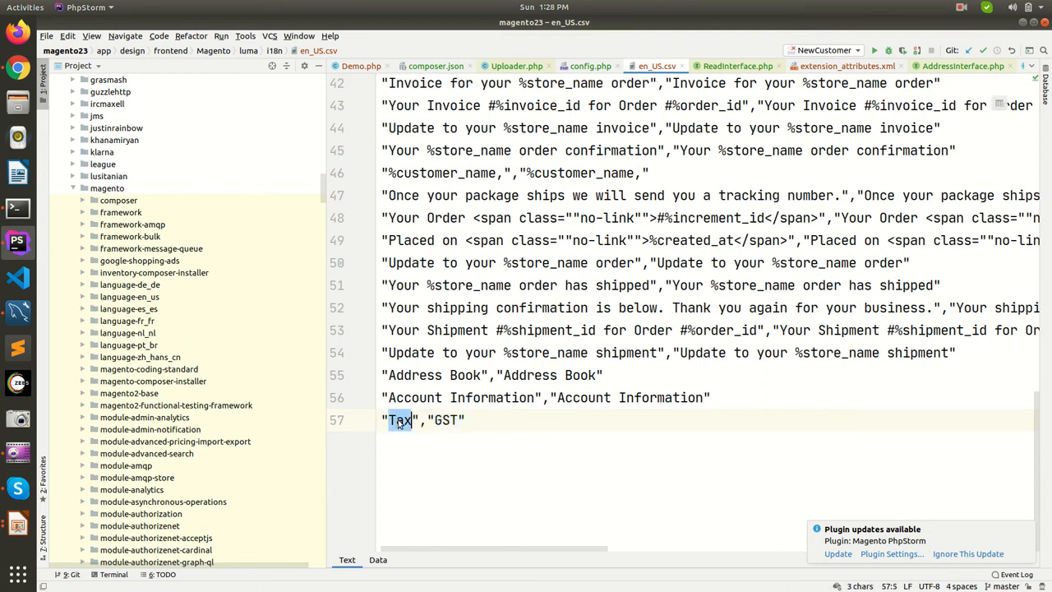
Return to the storefront order in Chrome and review how the CGST, SGST and Tax rows are labelled
key(alt+Tab)
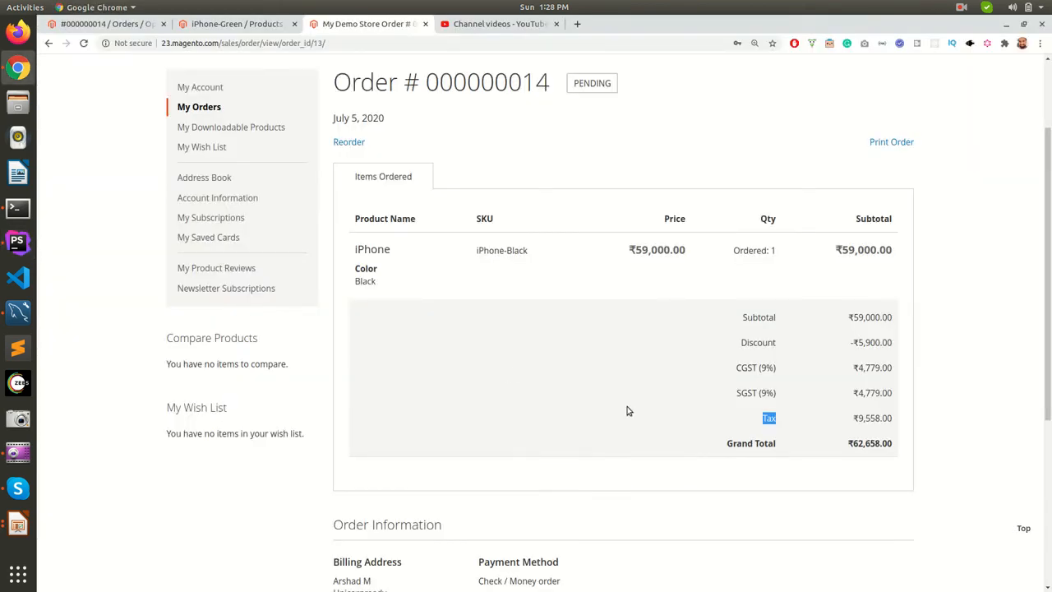
click(761, 421)
drag(738, 366, 896, 413)
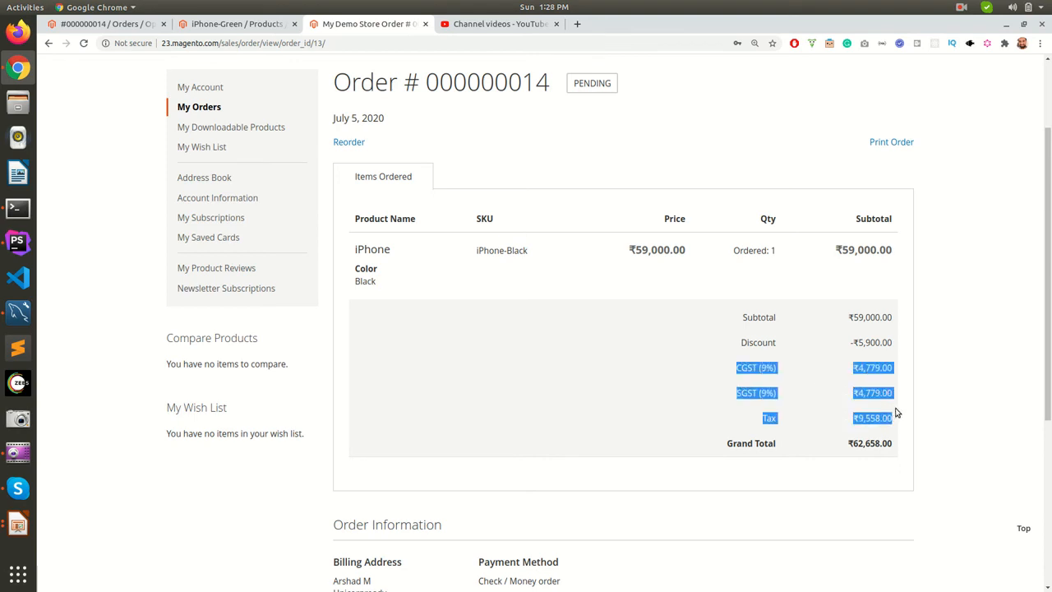
Return to the admin order and review the Items Ordered table and the Order Totals breakdown
click(115, 28)
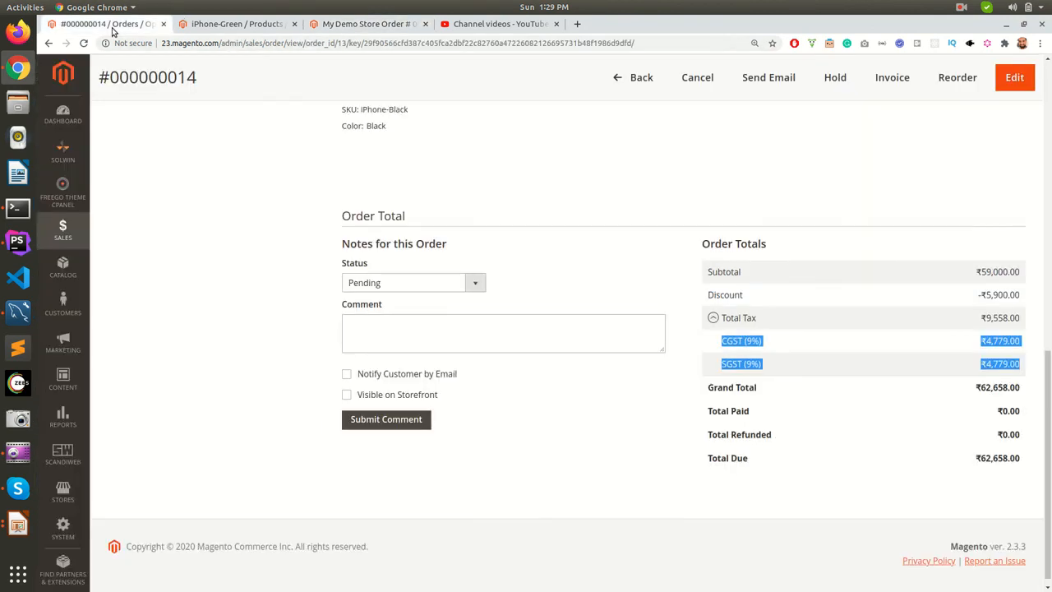
click(660, 422)
scroll(433, 445, up, 5)
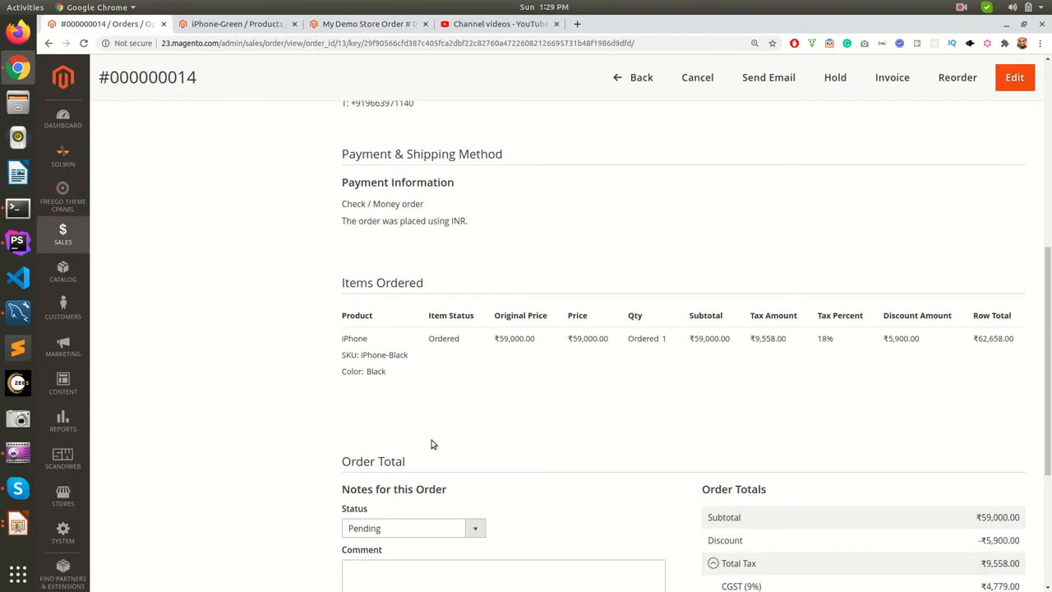
scroll(432, 445, down, 5)
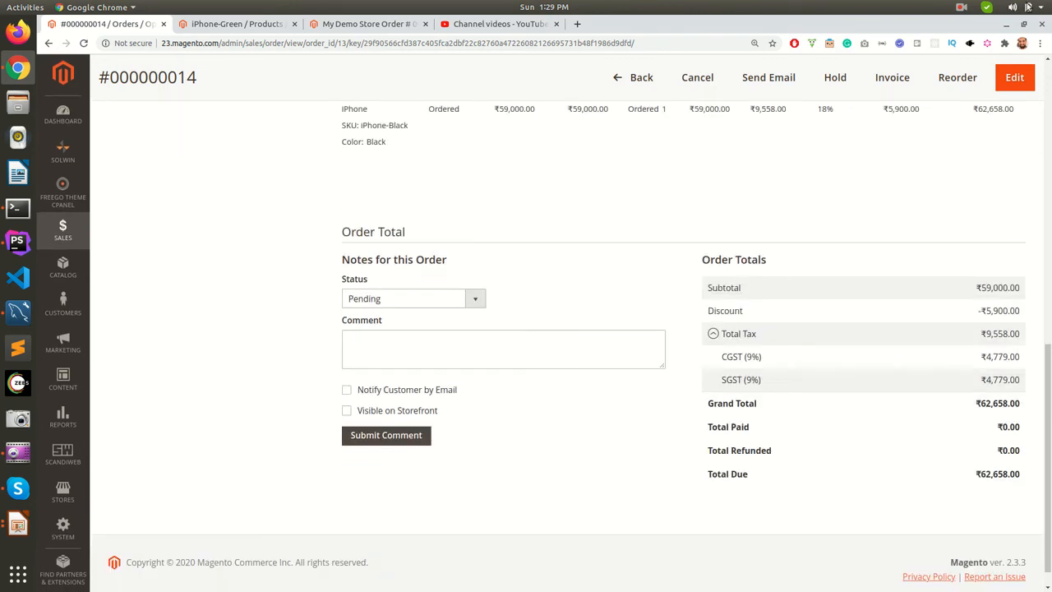
Open a new invoice form for the order and expand Total Tax under Invoice Totals
click(893, 78)
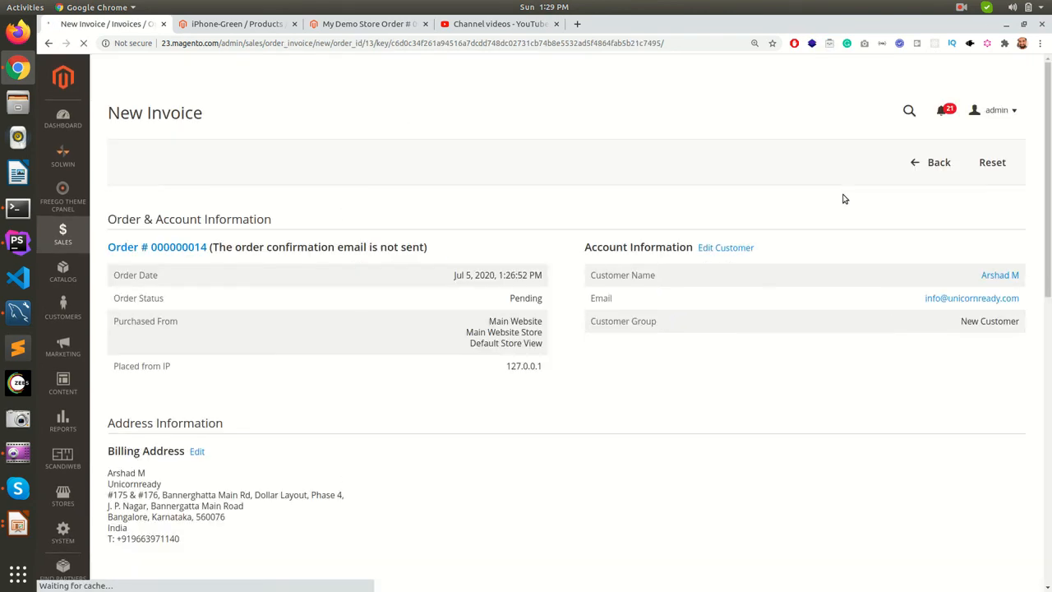
scroll(673, 380, down, 7)
scroll(673, 379, up, 2)
scroll(673, 380, down, 3)
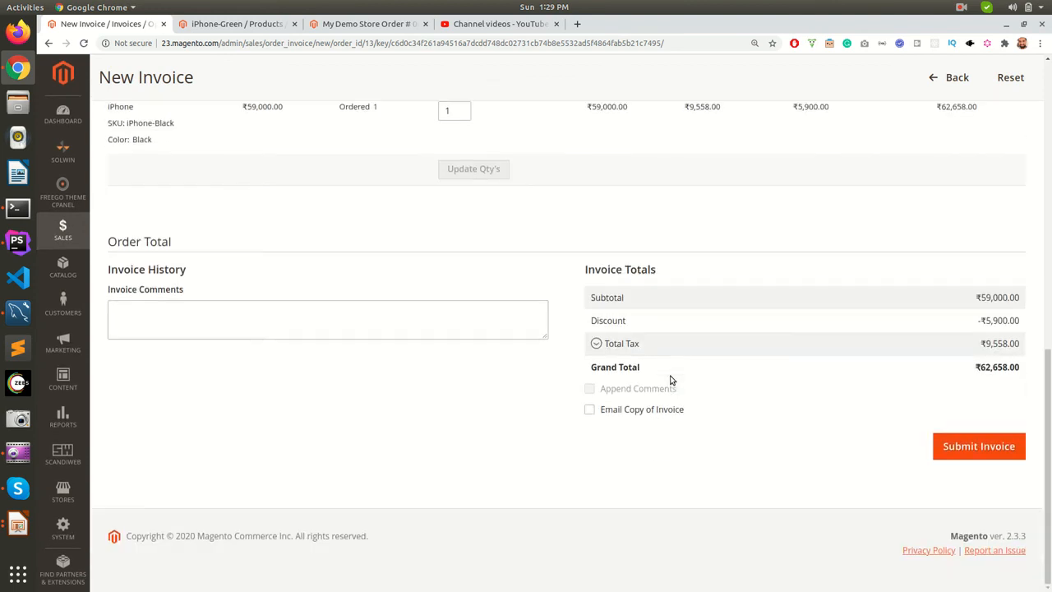
click(612, 339)
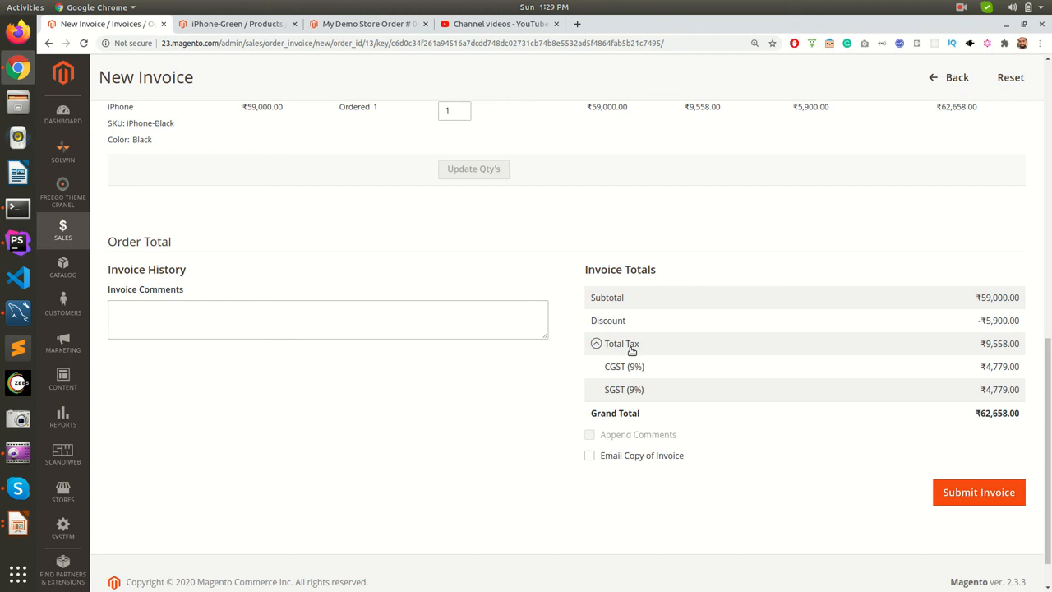
Review the Items to Invoice table and invoice totals, and go back to the storefront order page
scroll(632, 351, down, 1)
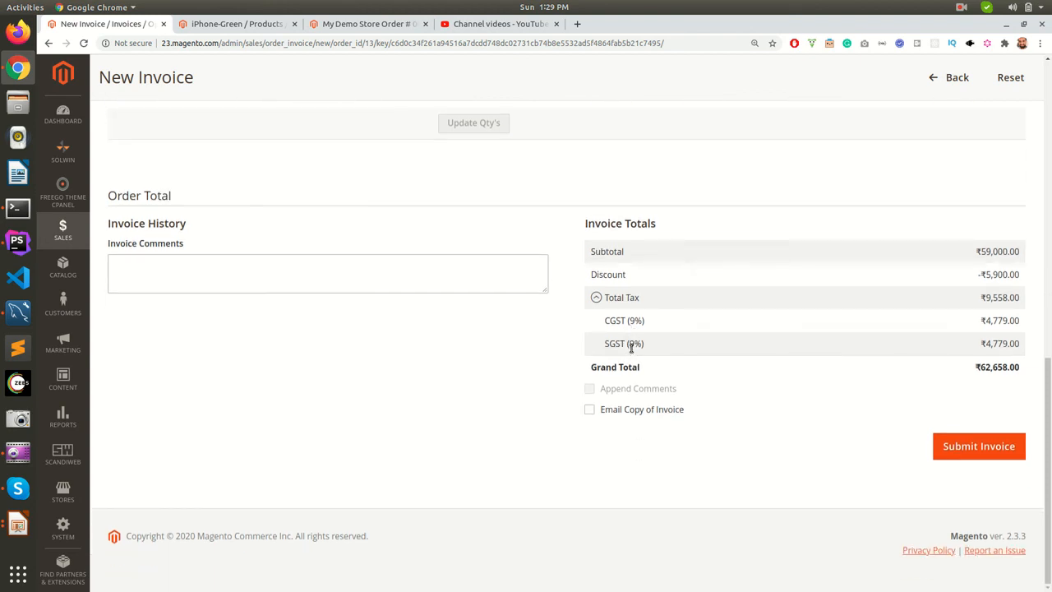
scroll(631, 347, up, 4)
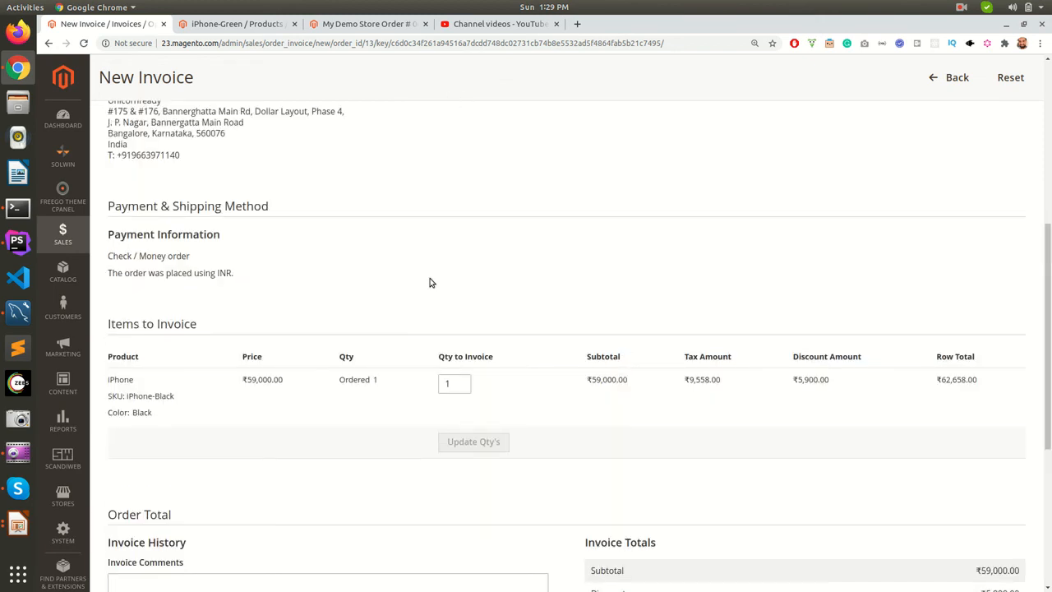
scroll(429, 282, down, 4)
click(350, 24)
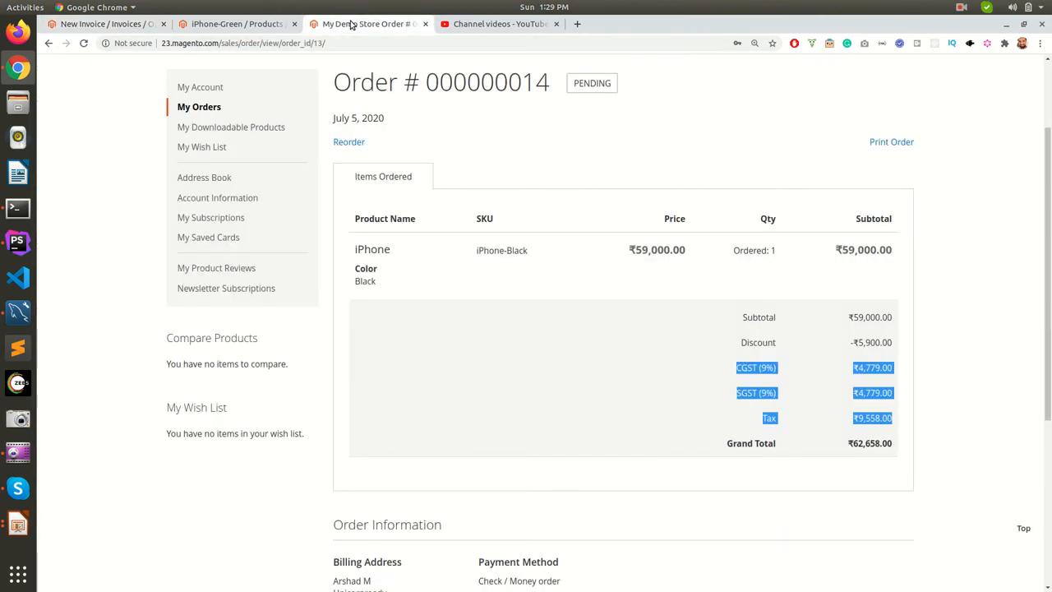
Submit the new invoice for the order in the admin and open it from the order's invoice list
click(453, 311)
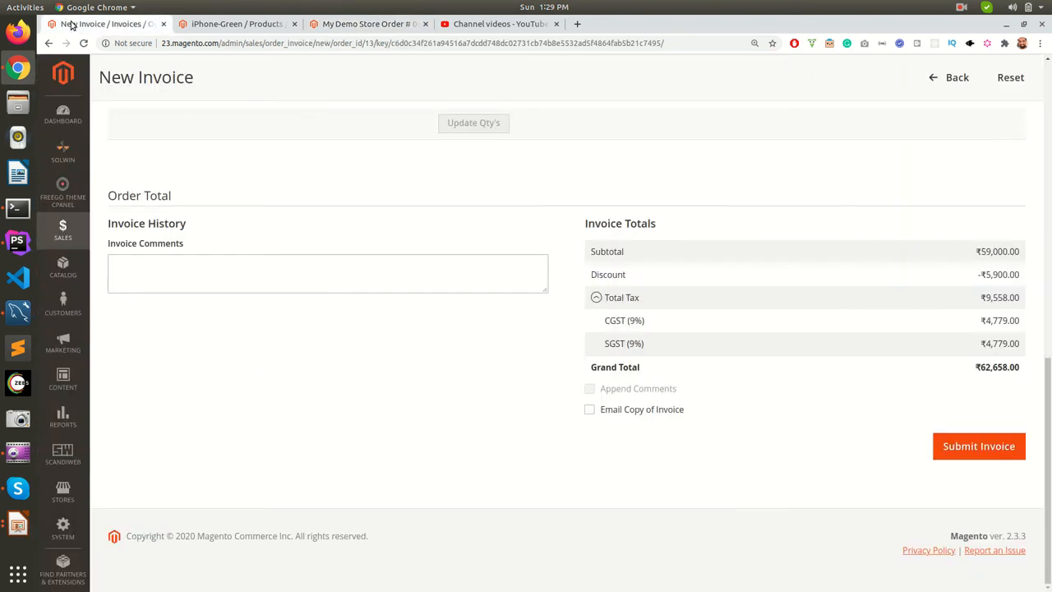
click(75, 24)
click(985, 444)
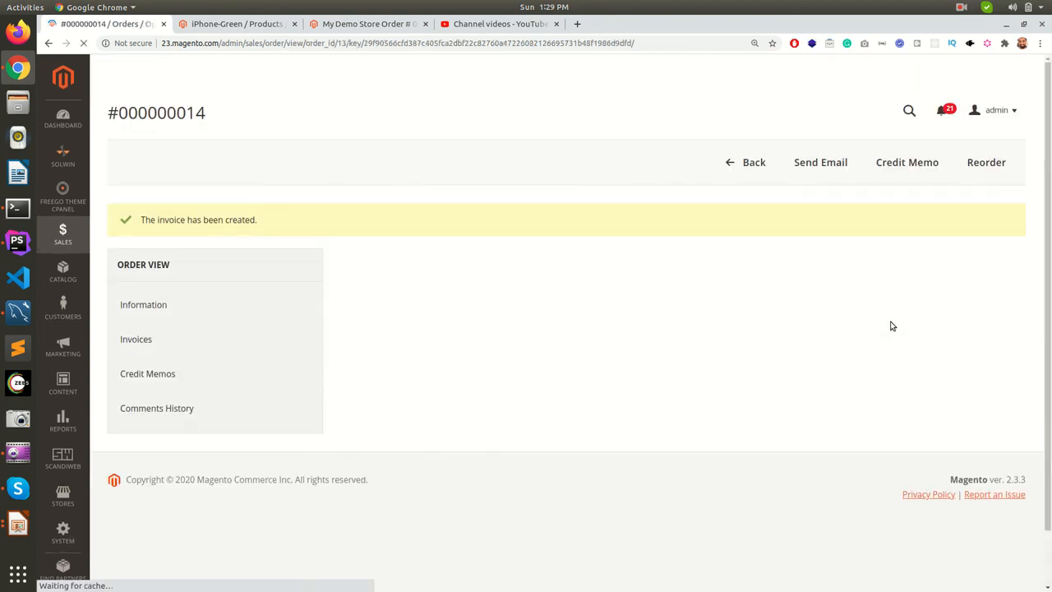
click(258, 333)
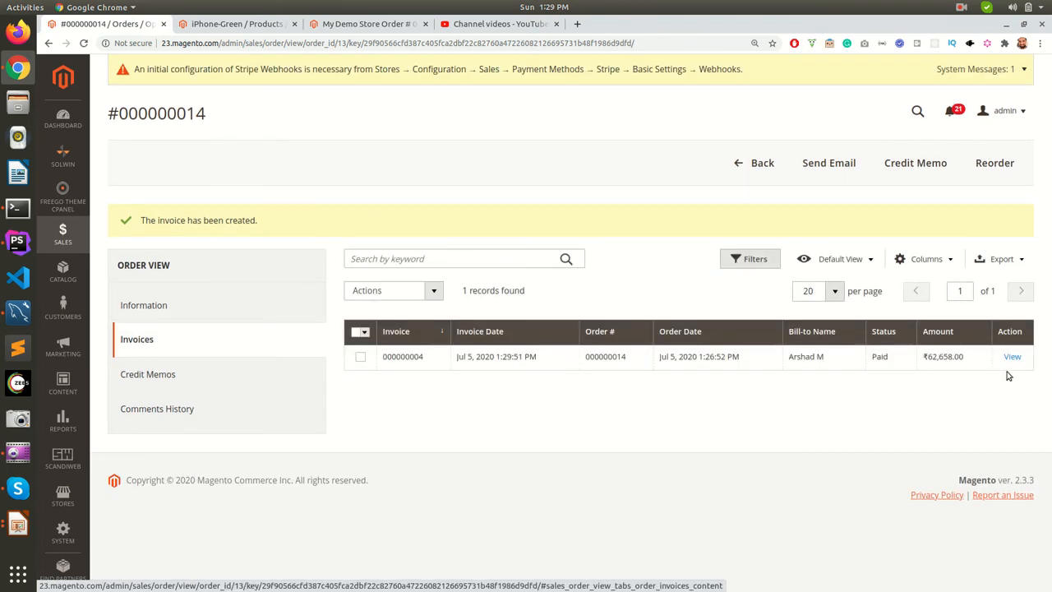
click(1013, 358)
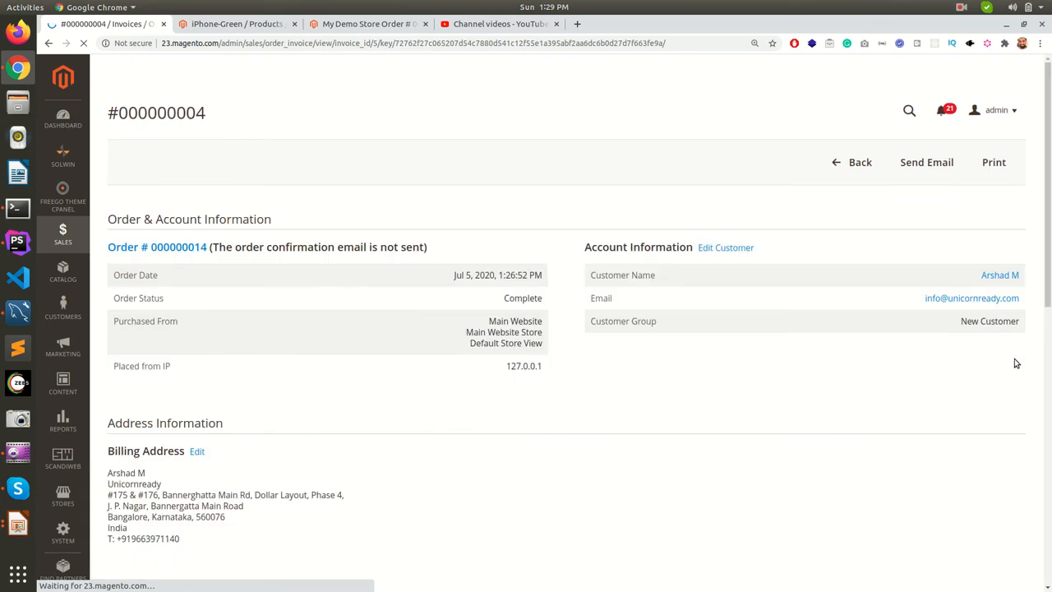
Print the invoice as a PDF and open the downloaded file
click(994, 165)
scroll(836, 447, down, 10)
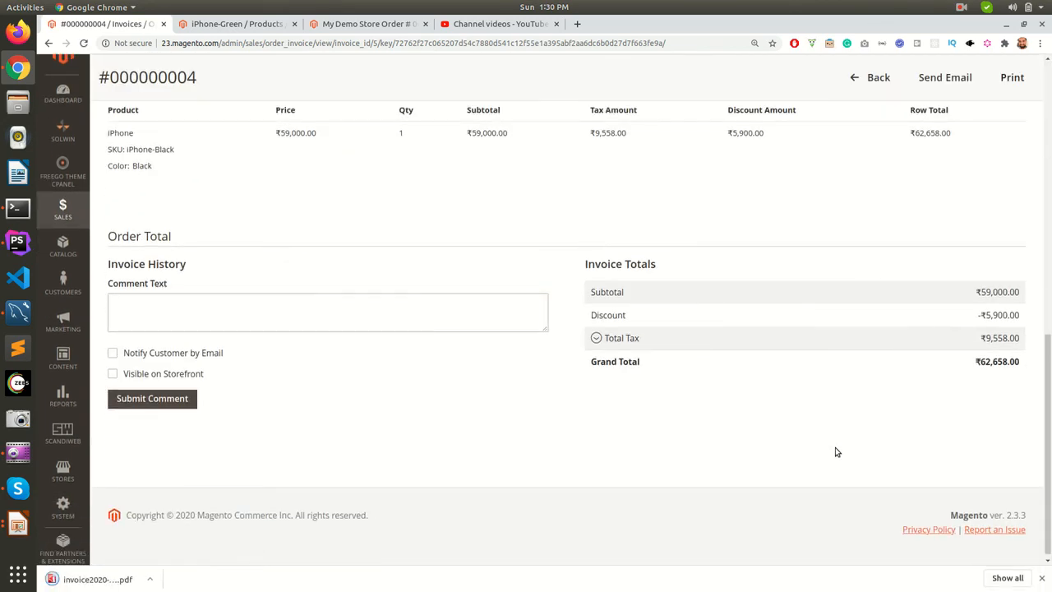
click(91, 580)
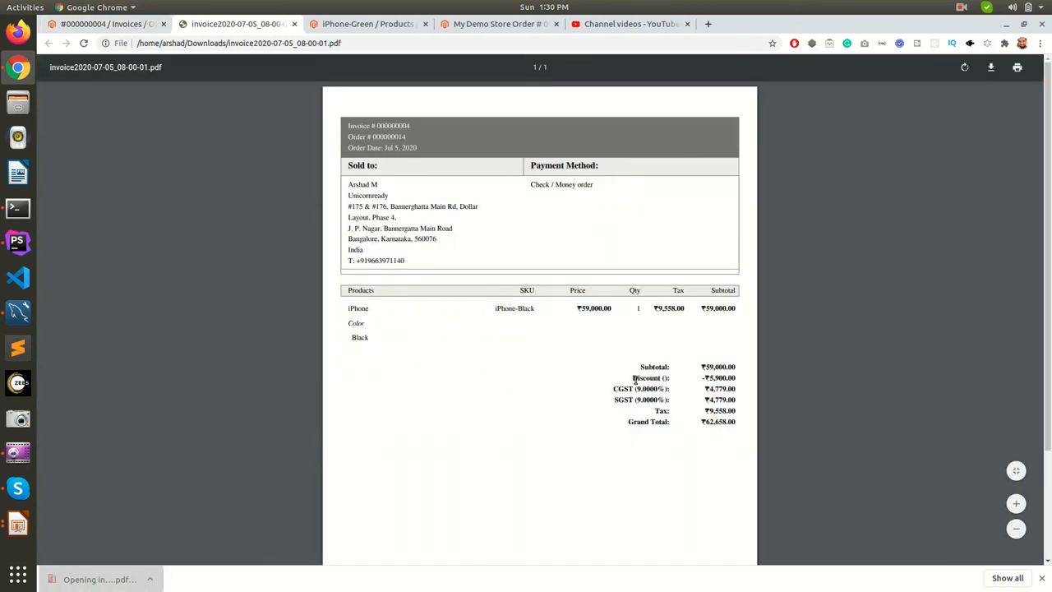
Highlight the CGST and SGST rows in the PDF invoice totals to check how the taxes are printed
drag(615, 387, 744, 403)
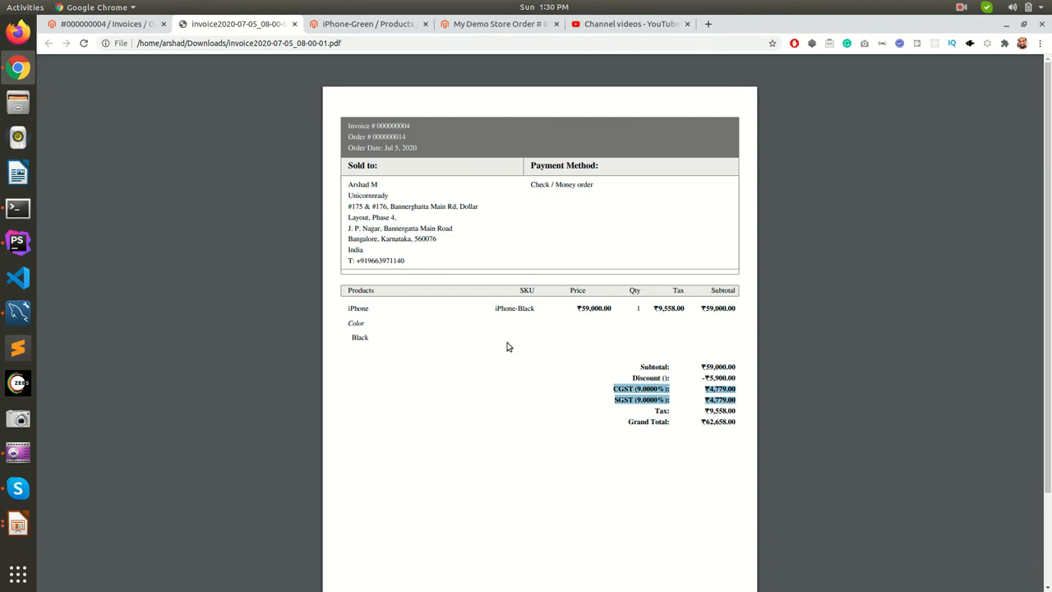
click(629, 391)
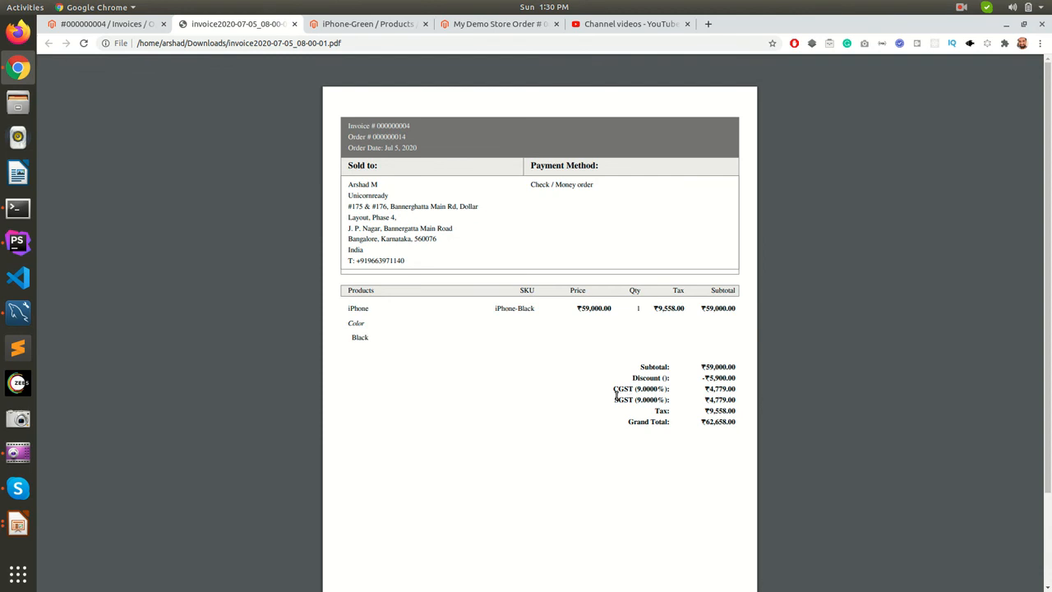
drag(614, 388, 743, 405)
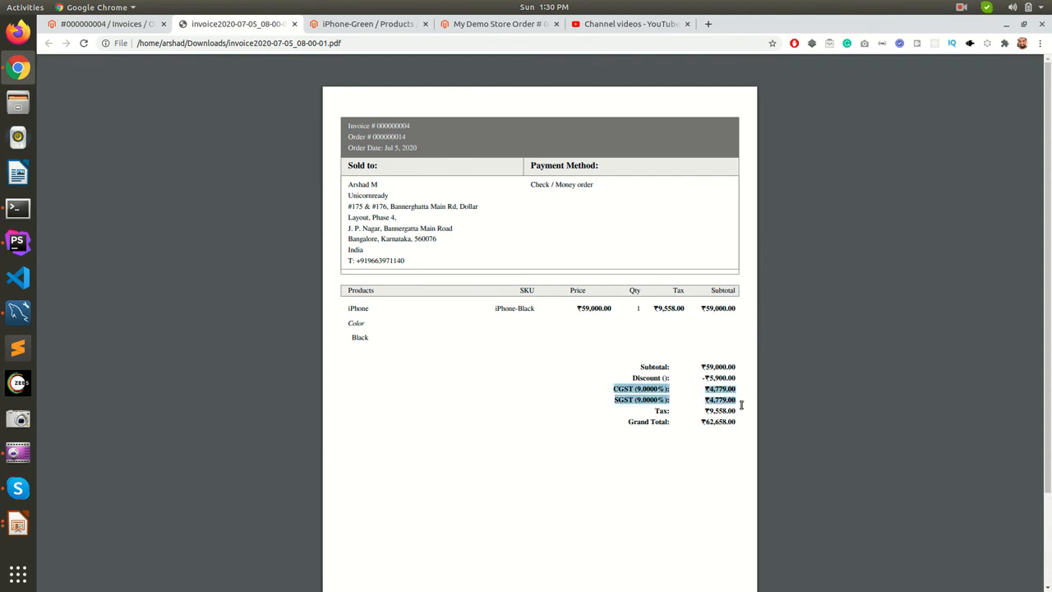
Return to the admin invoice page, open the sales Tax report, and review its filters and results table
click(123, 24)
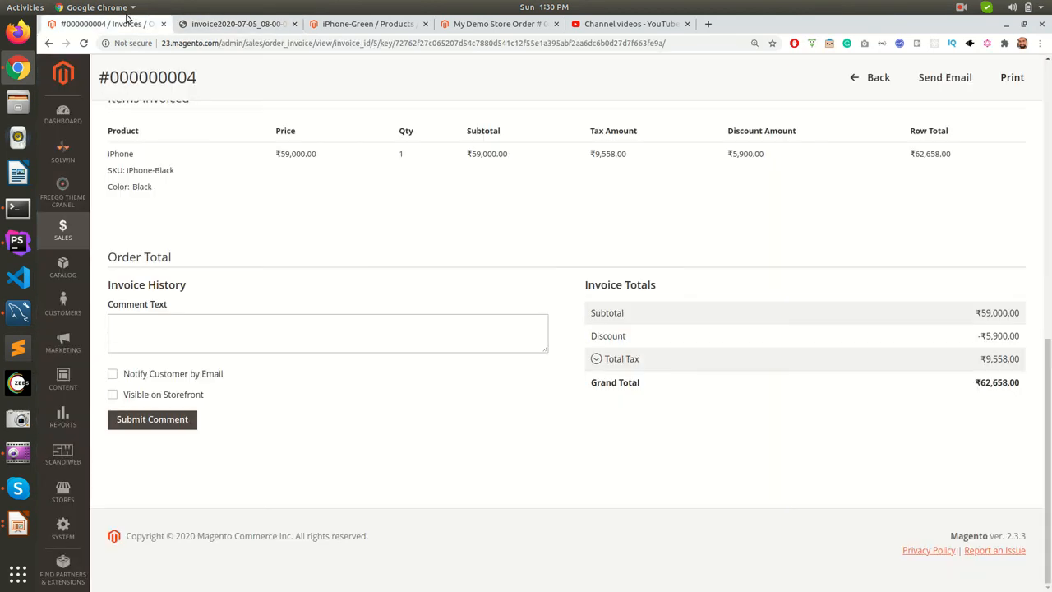
click(62, 416)
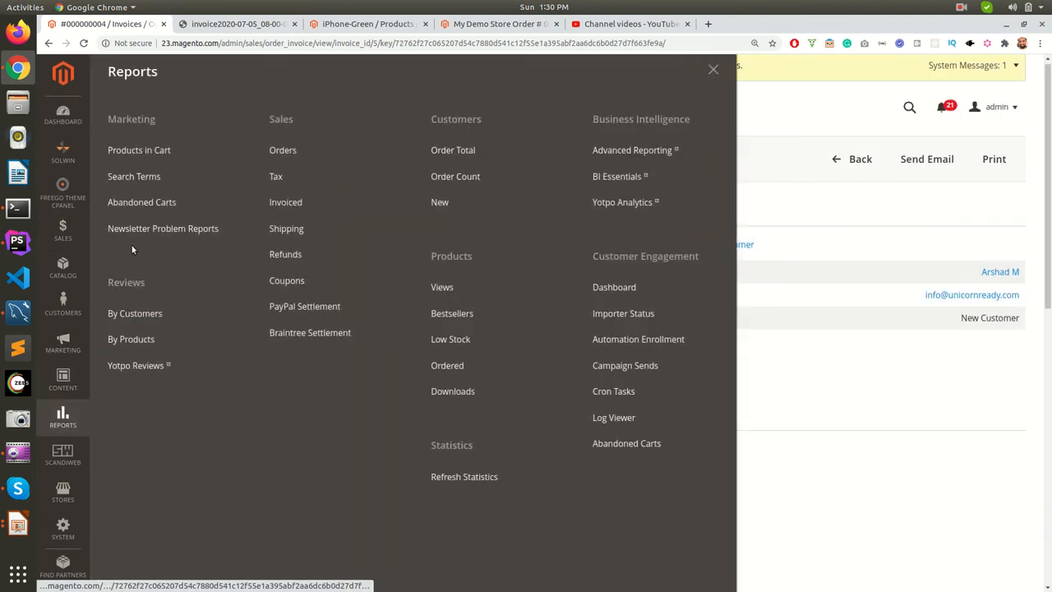
click(276, 176)
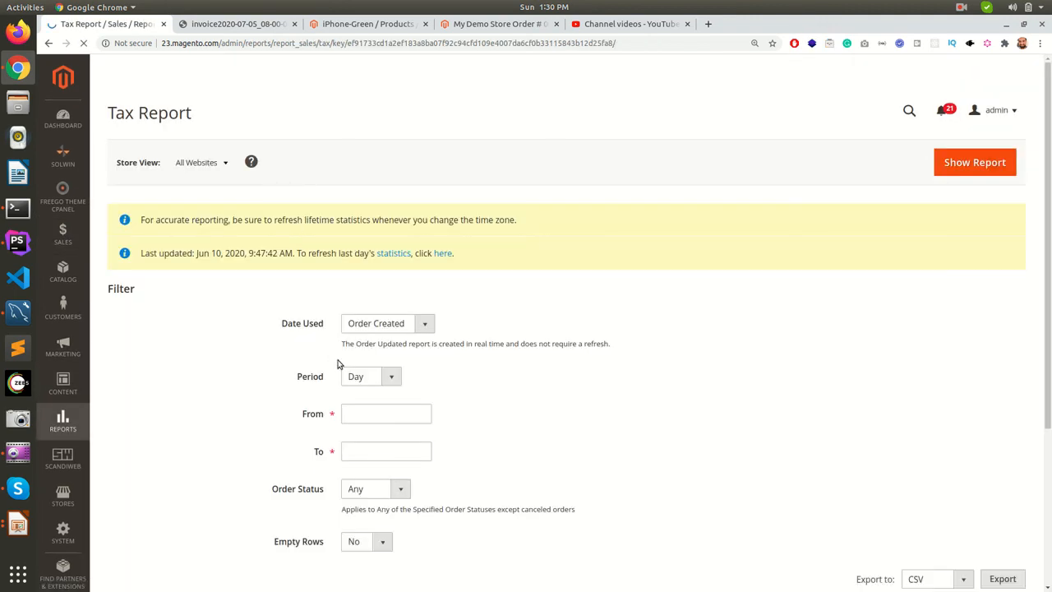
scroll(336, 365, down, 5)
scroll(337, 365, up, 2)
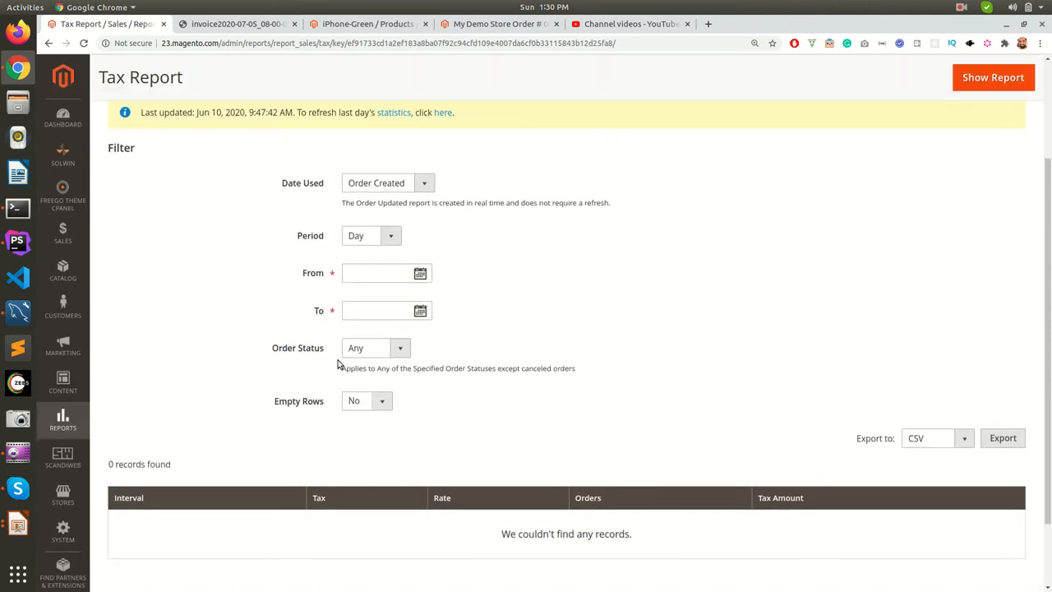
scroll(337, 364, up, 3)
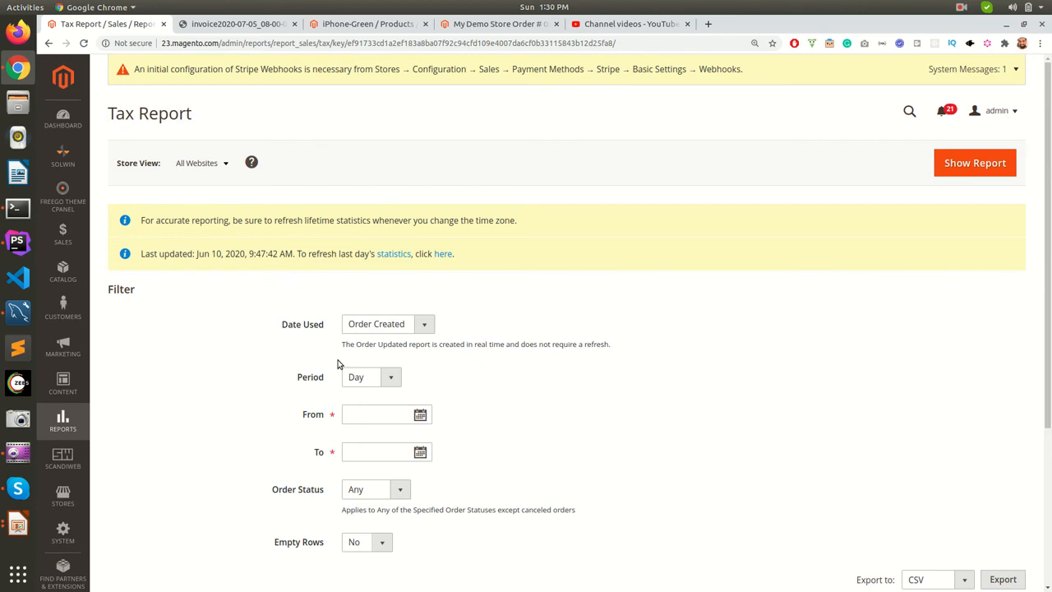
Switch to the running LibreOffice Impress slideshow and advance from the Taxes under GST slide to the closing slide
click(17, 525)
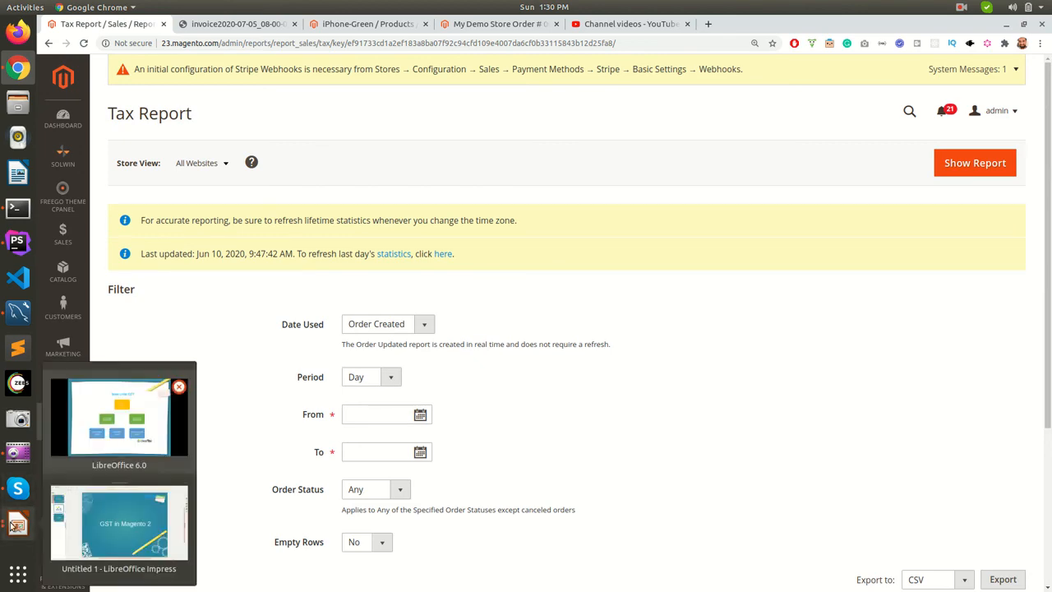
click(97, 431)
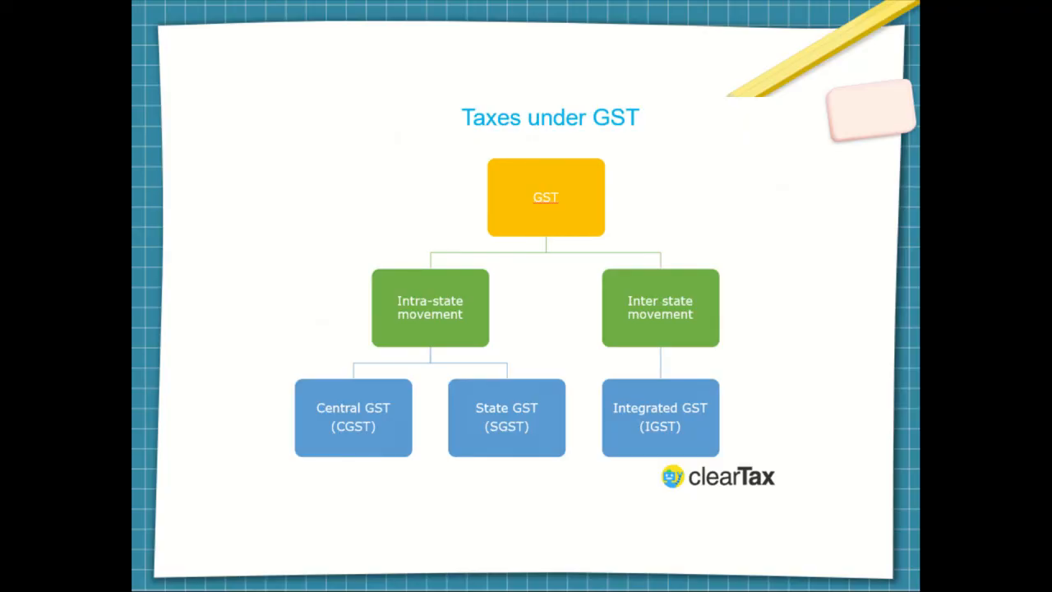
key(Right)
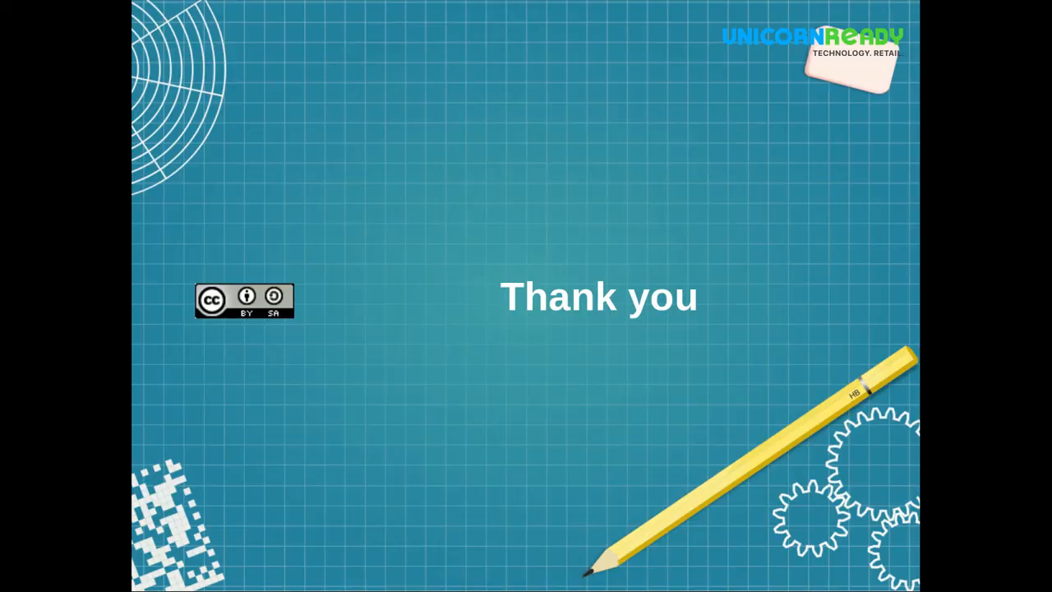